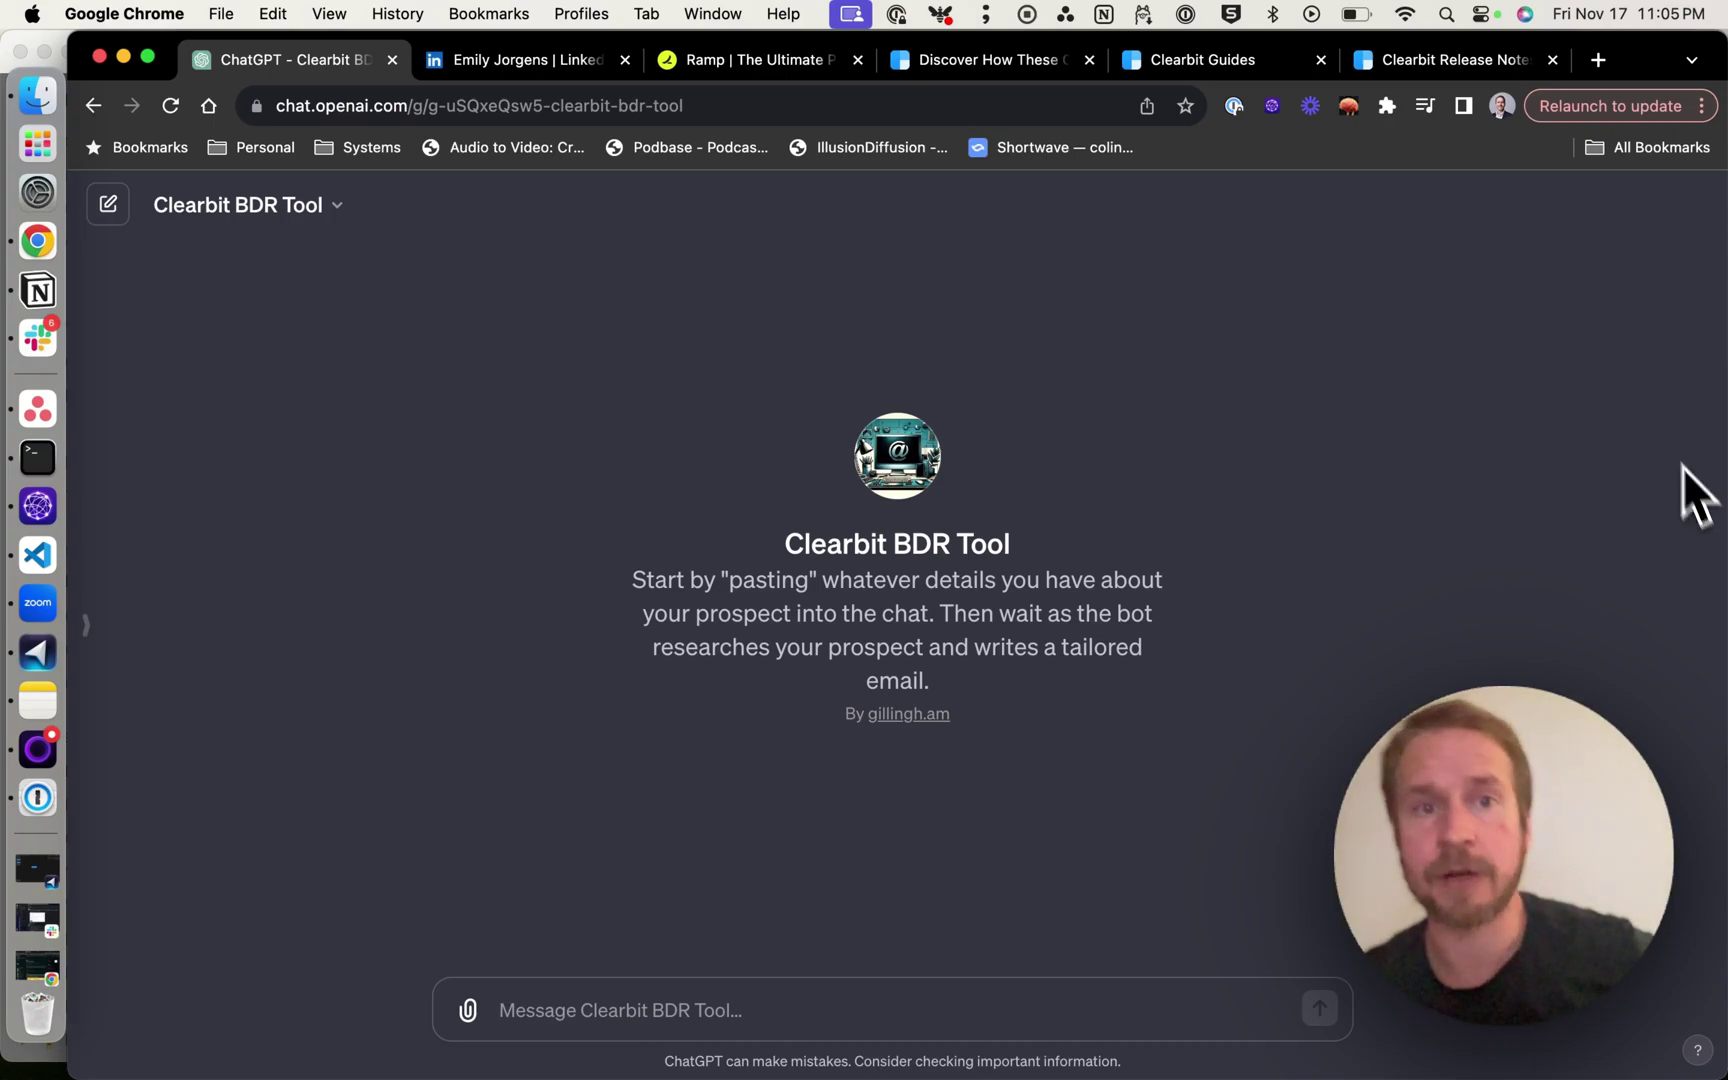
# Copy the prospect's full name from their LinkedIn profile, then view Ramp's homepage.
pyautogui.click(560, 60)
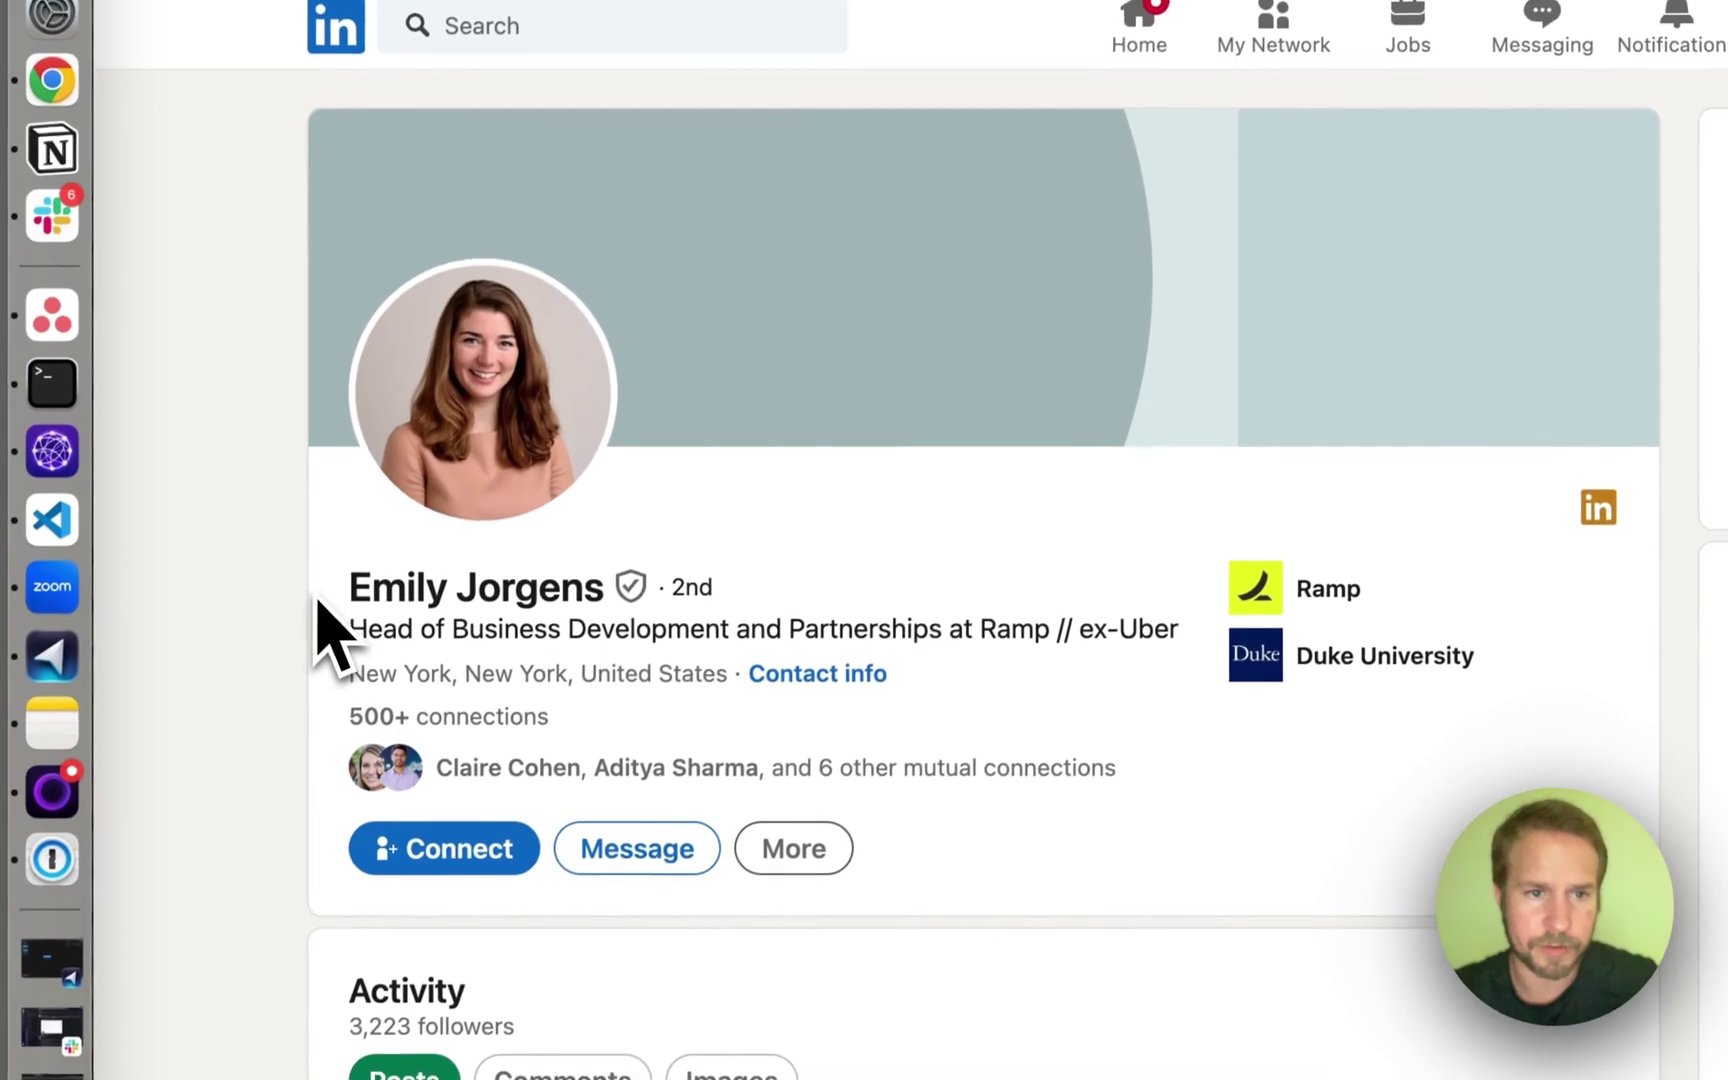
pyautogui.moveTo(329, 801); pyautogui.dragTo(507, 801)
pyautogui.moveTo(527, 580); pyautogui.dragTo(610, 582)
pyautogui.press('super+c')
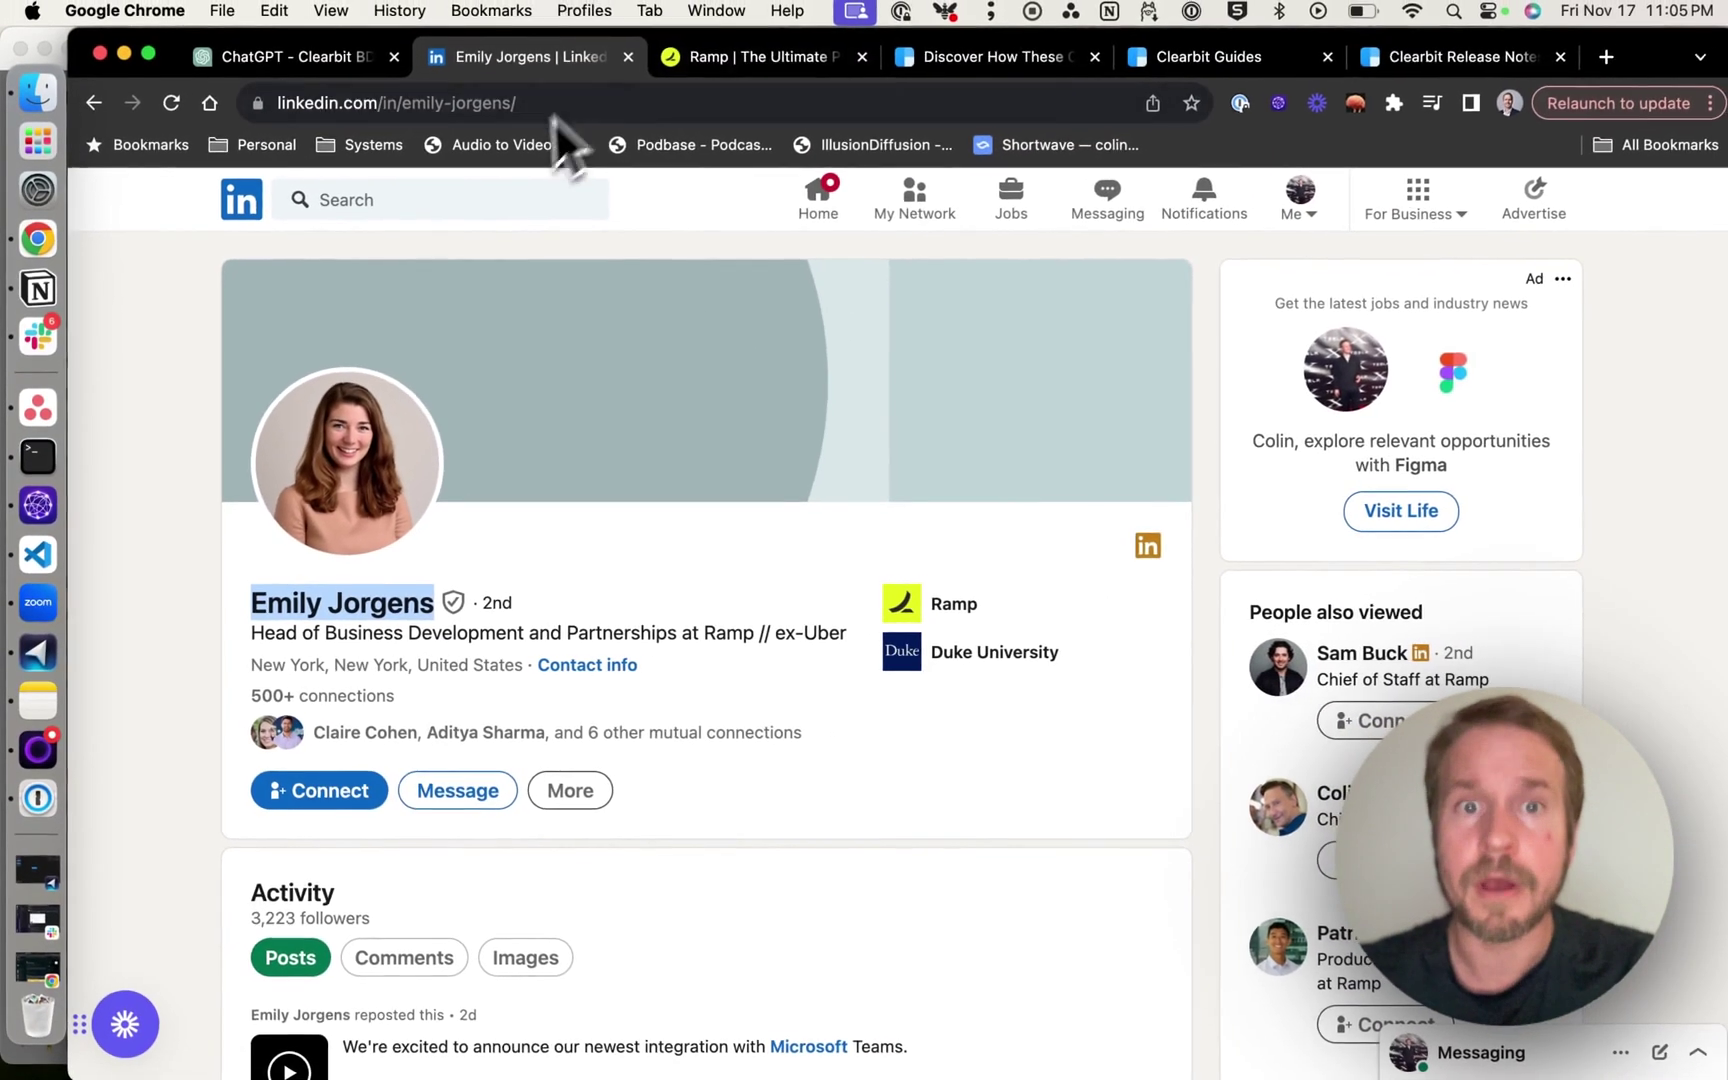
pyautogui.click(717, 60)
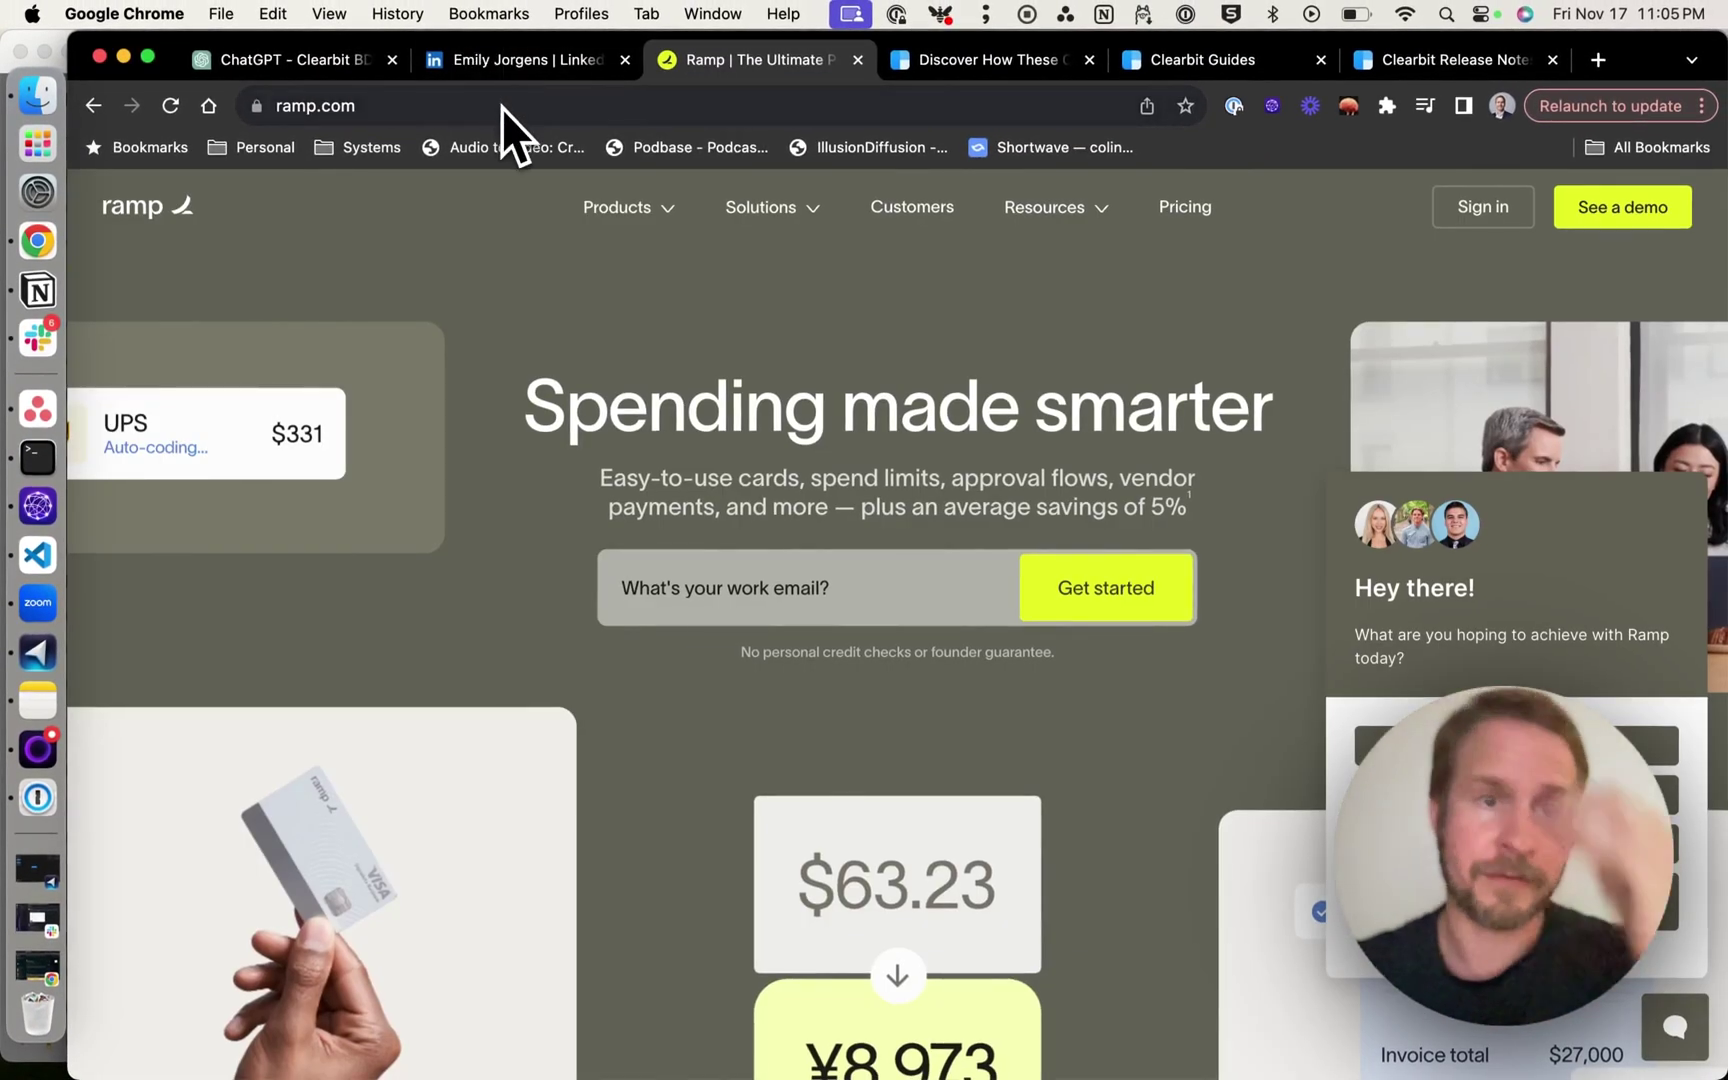
# Paste the prospect's name into the Clearbit BDR Tool chat, prefixed with 'Name:'.
pyautogui.click(289, 63)
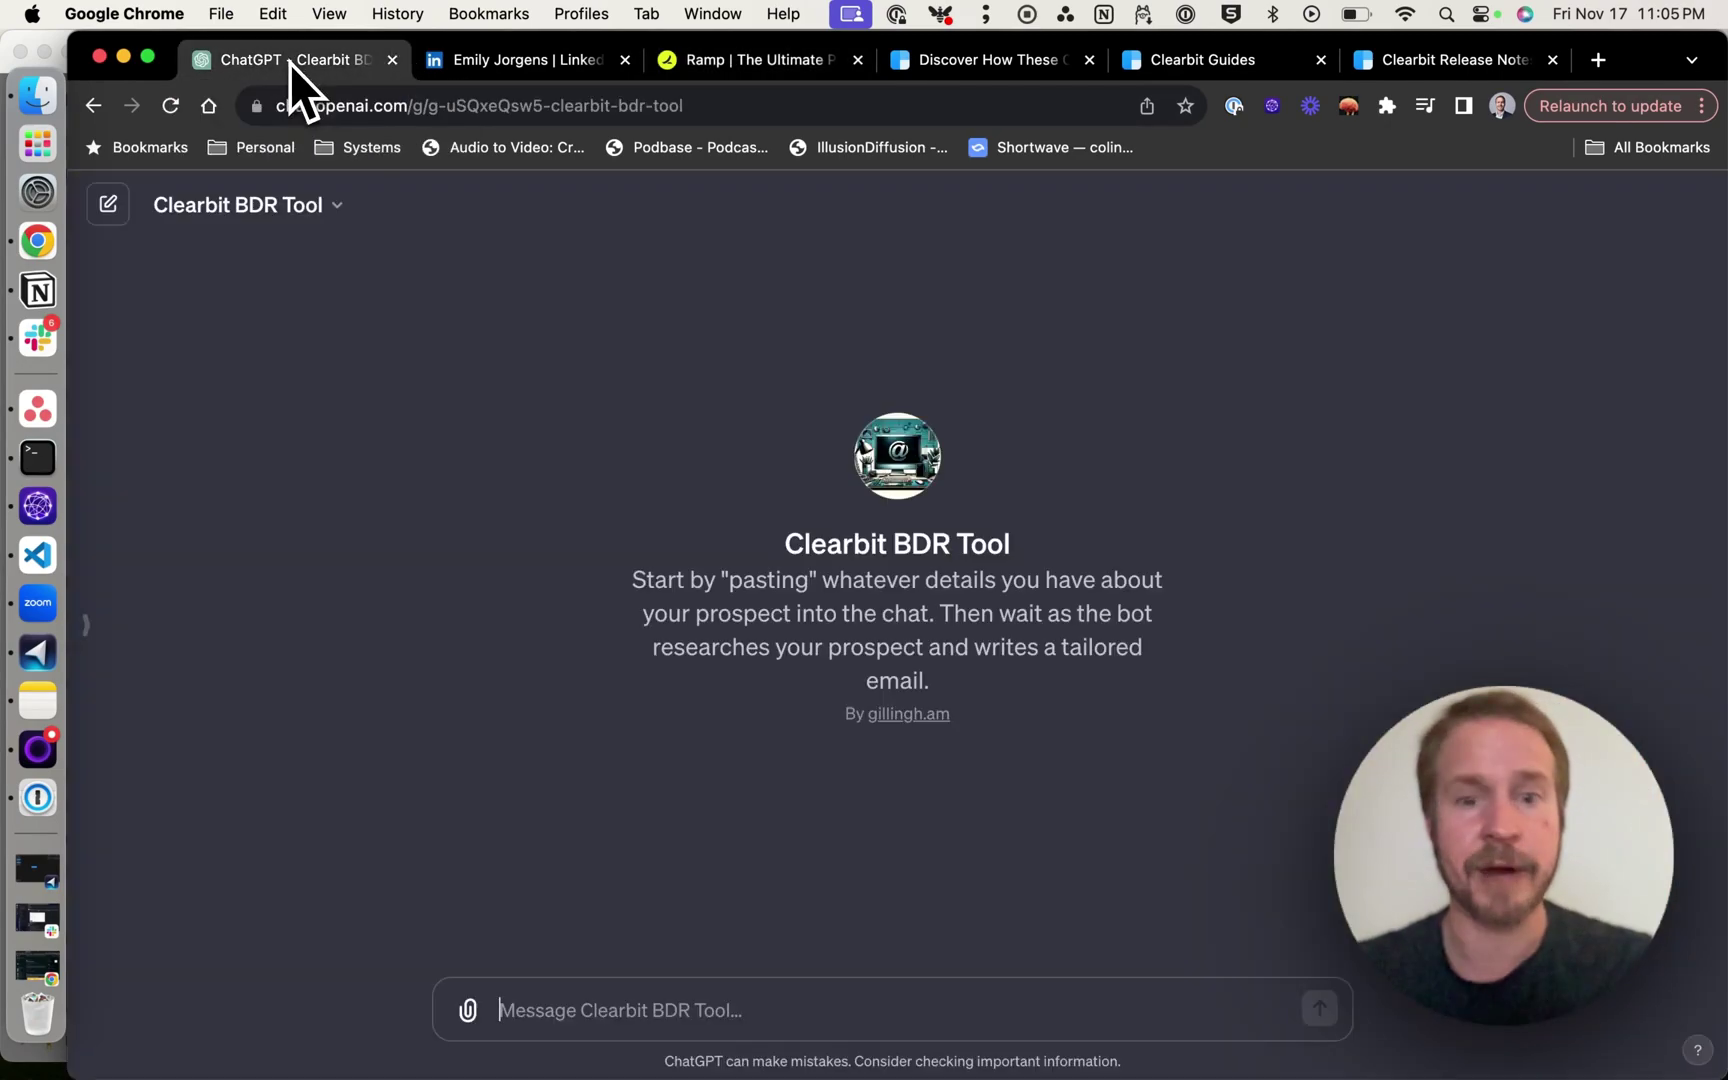
pyautogui.press('super+v')
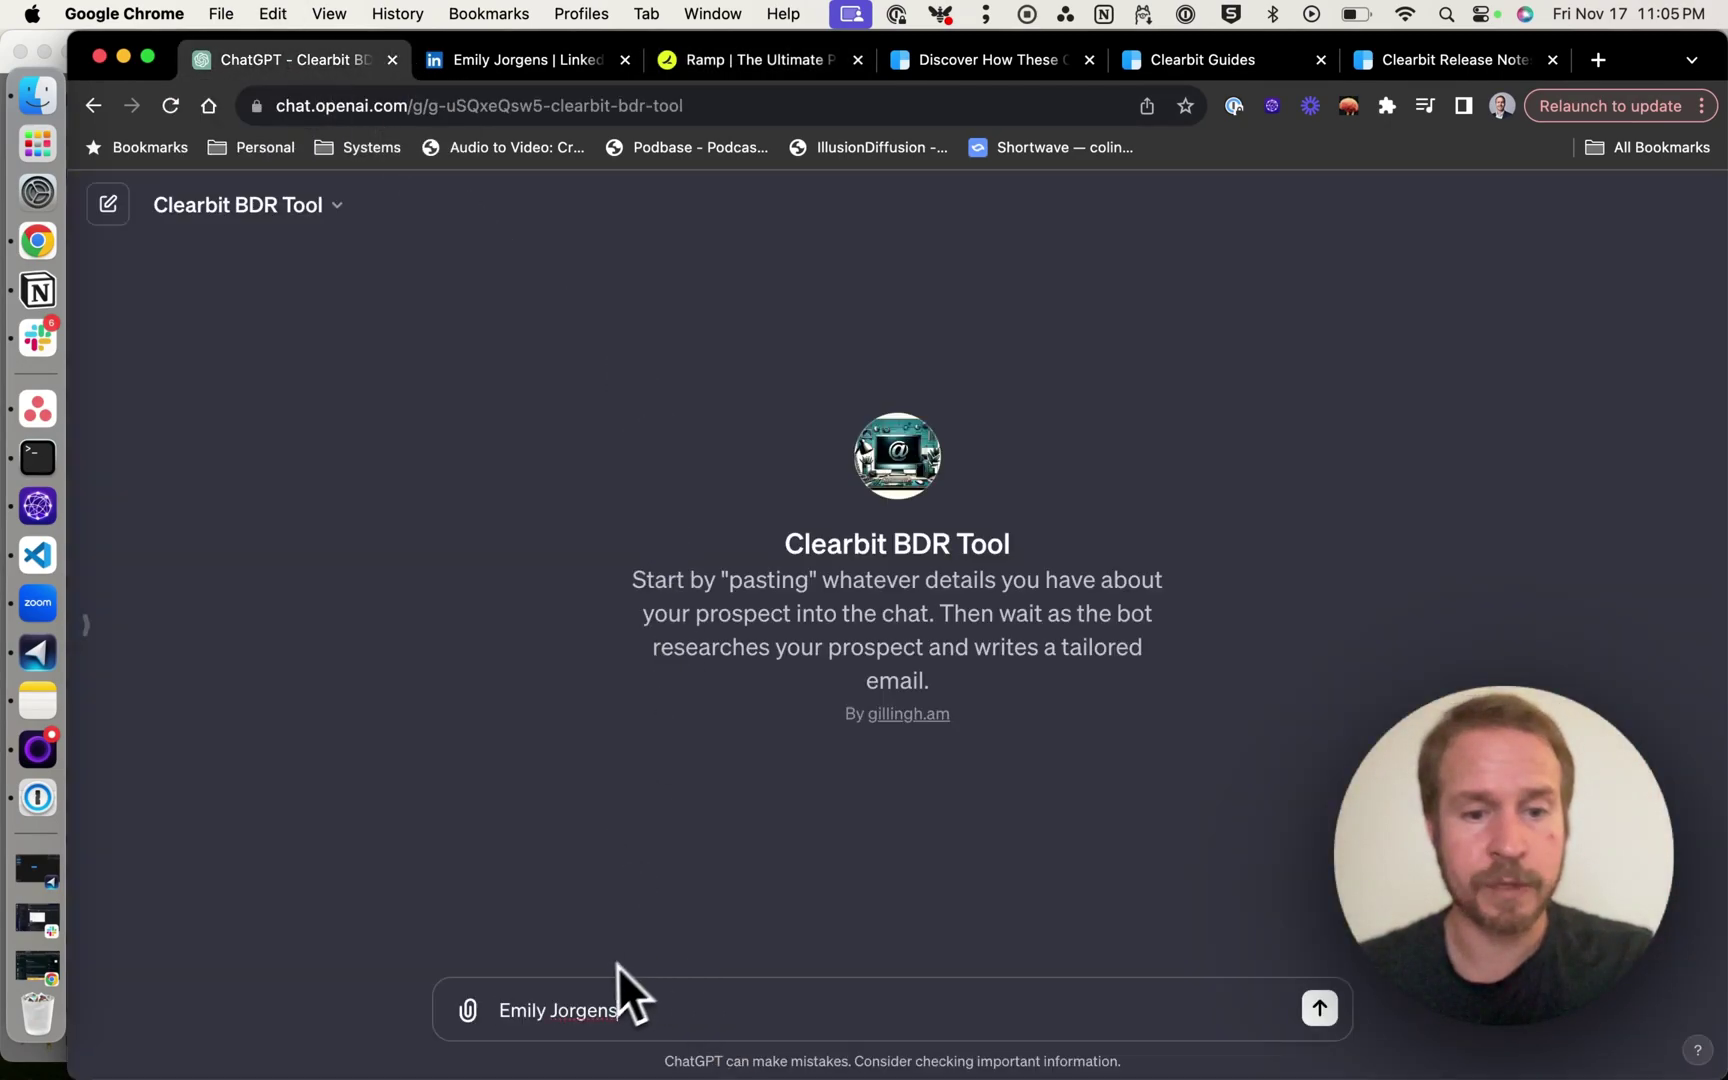
pyautogui.press('super+Left')
pyautogui.write('Na')
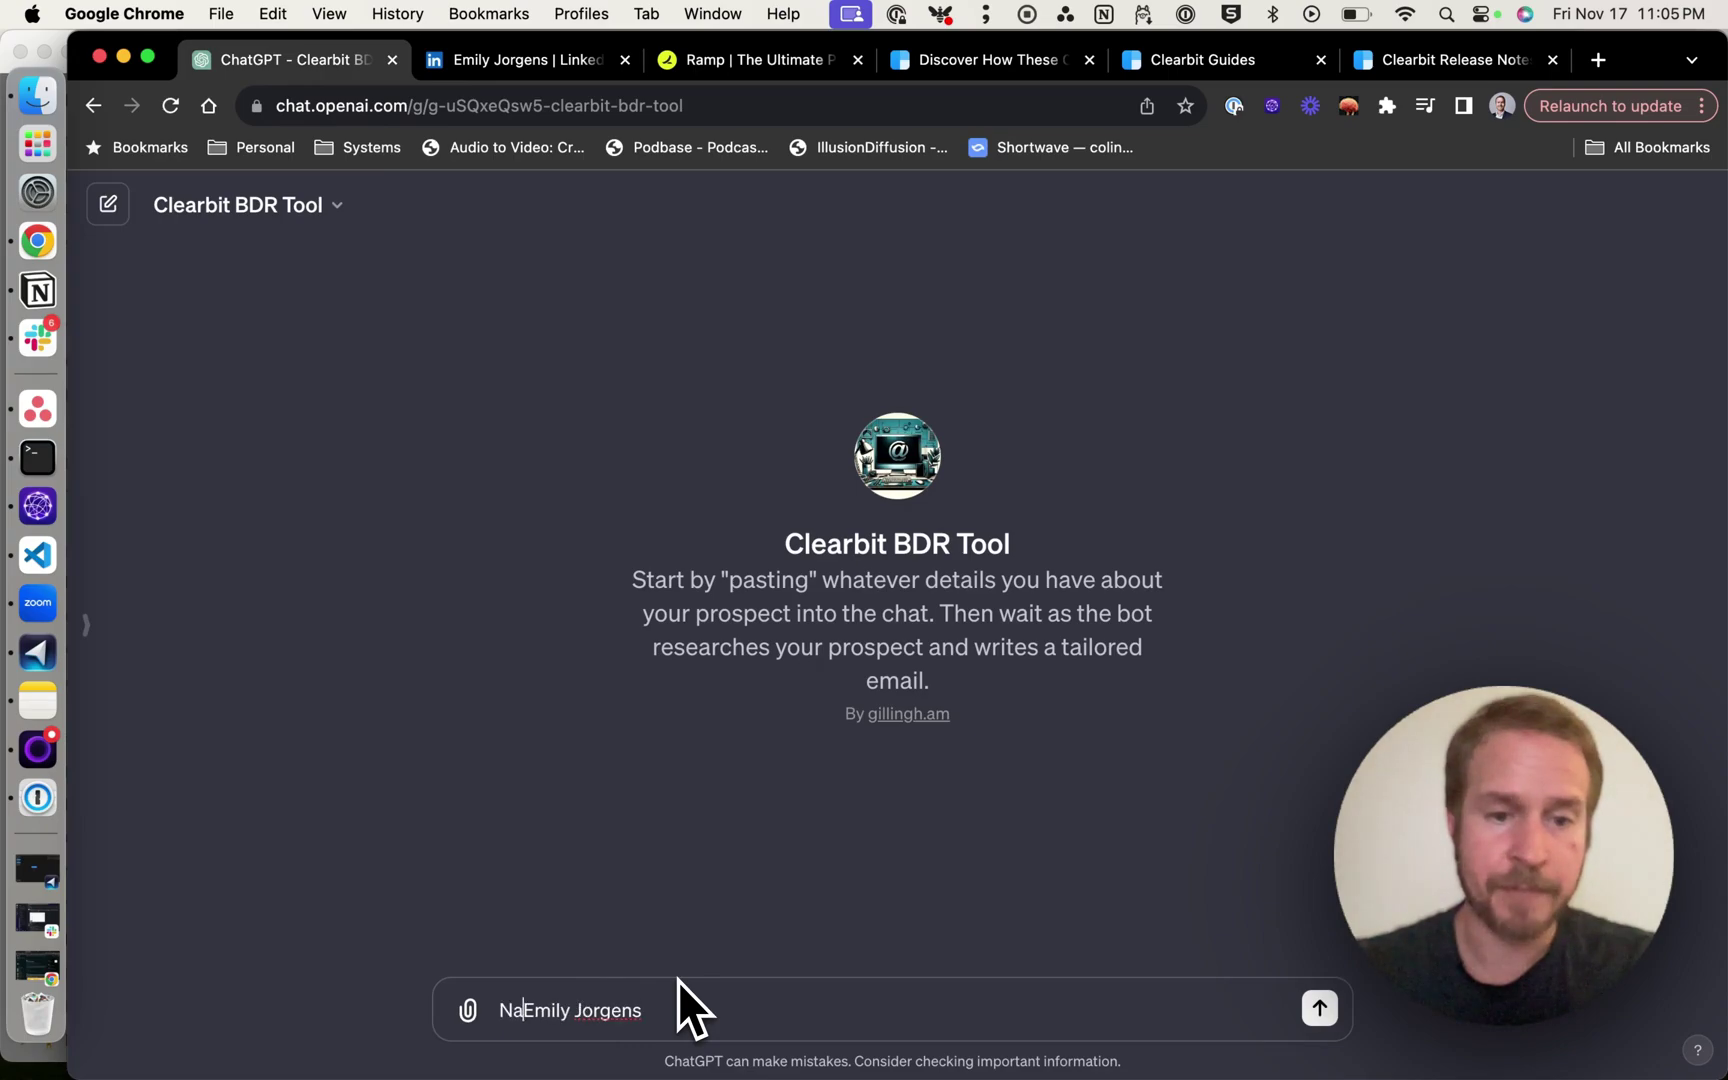
pyautogui.write('me:')
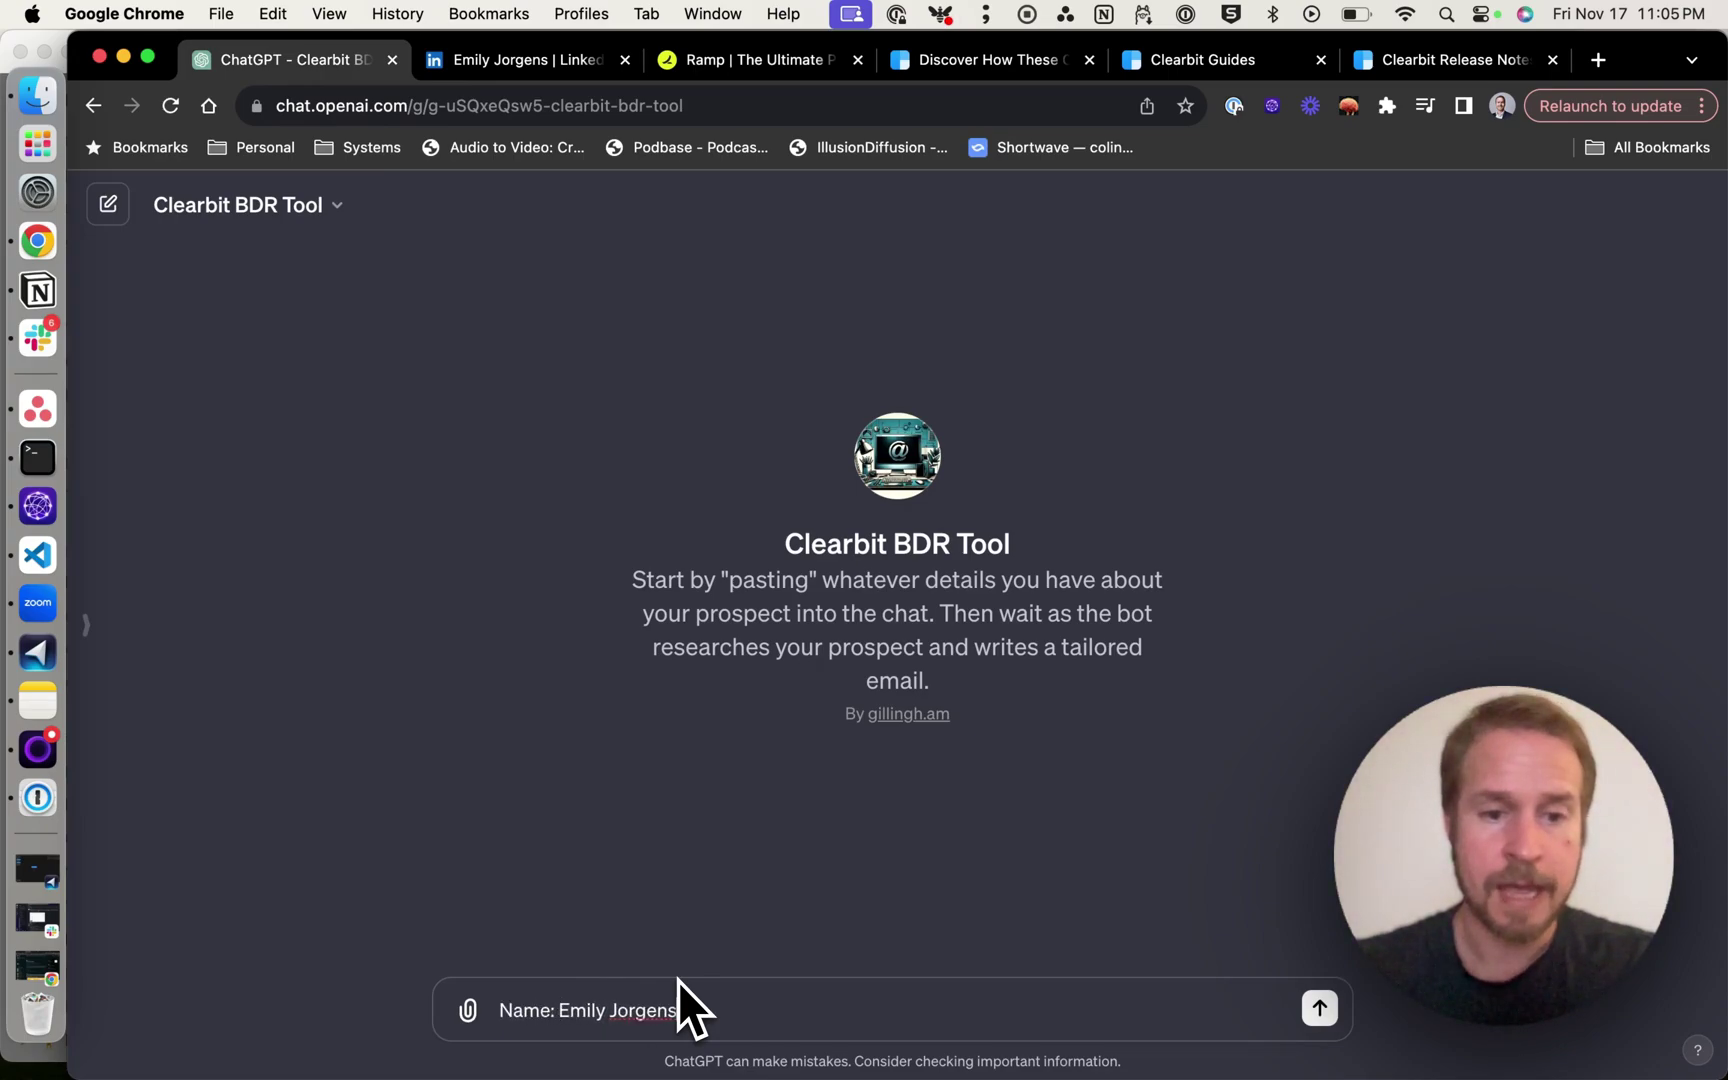
# Add an 'Email:' line with the prospect's Ramp work address and send the message.
pyautogui.press('super+Right')
pyautogui.hotkey('shift', 'Return')
pyautogui.write('emai')
pyautogui.press('BackSpace')
pyautogui.press('BackSpace')
pyautogui.press('BackSpace')
pyautogui.press('BackSpace')
pyautogui.write('Email: ')
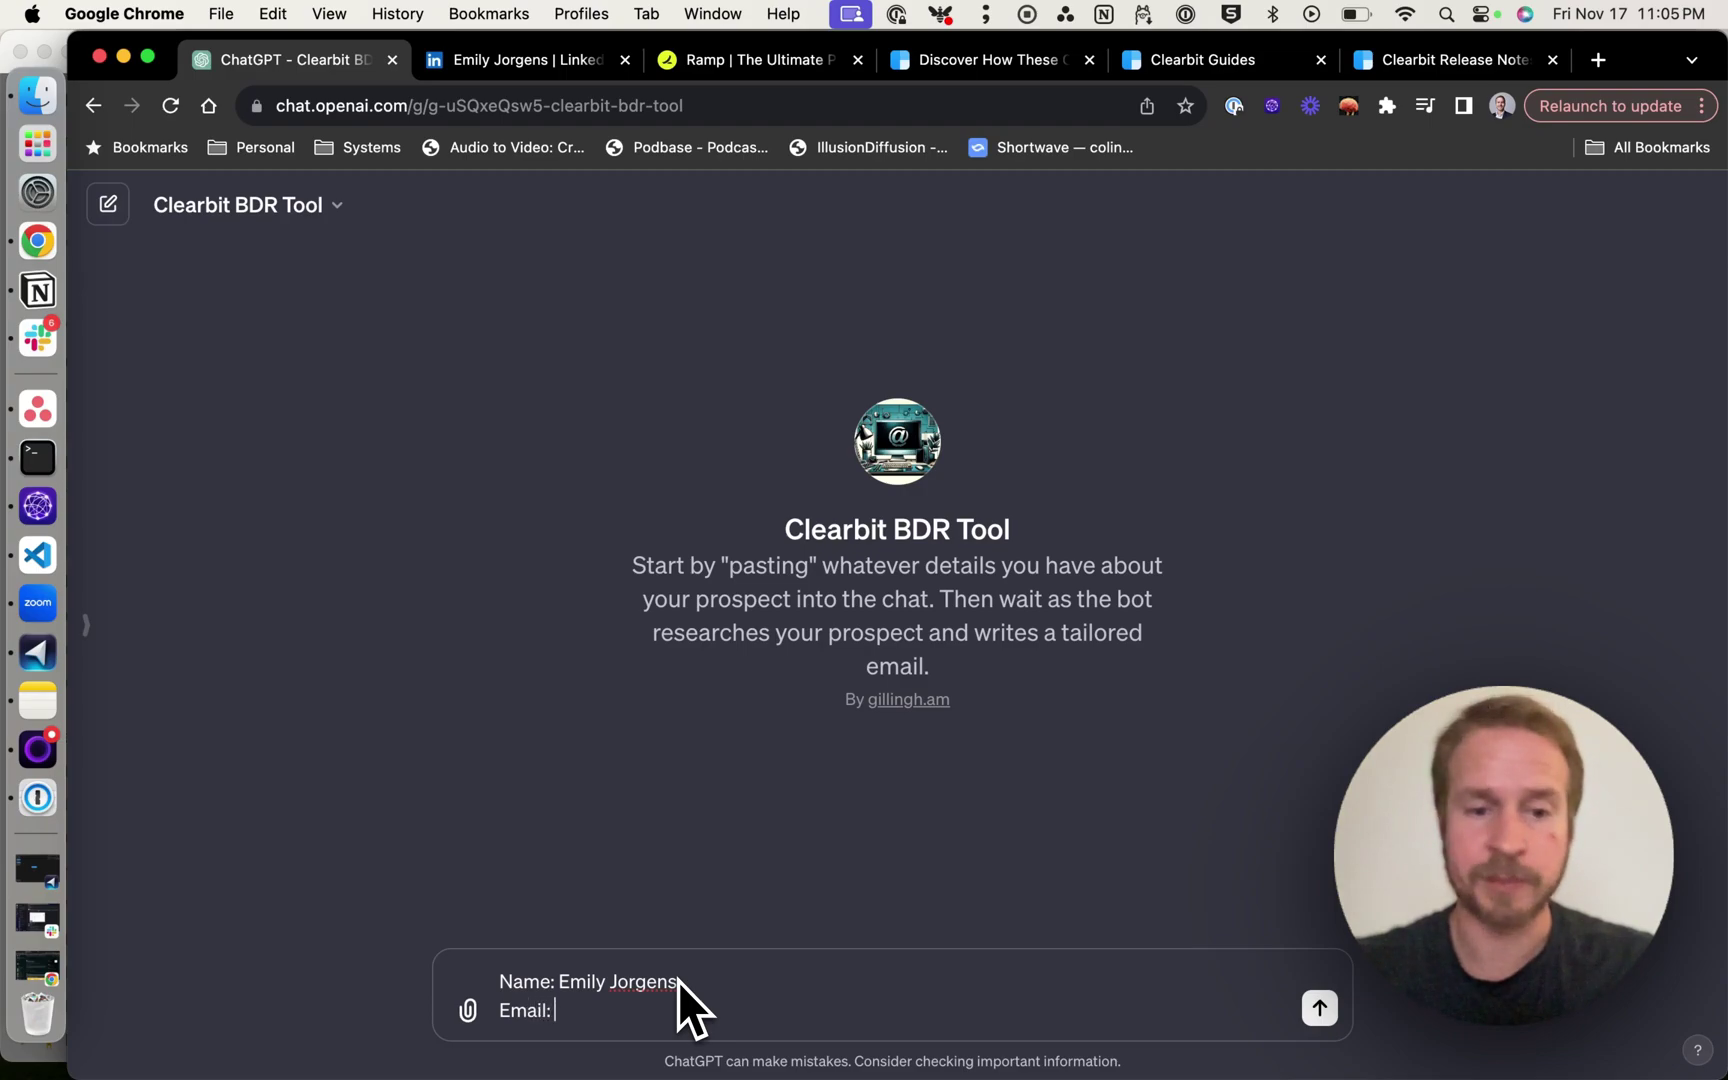
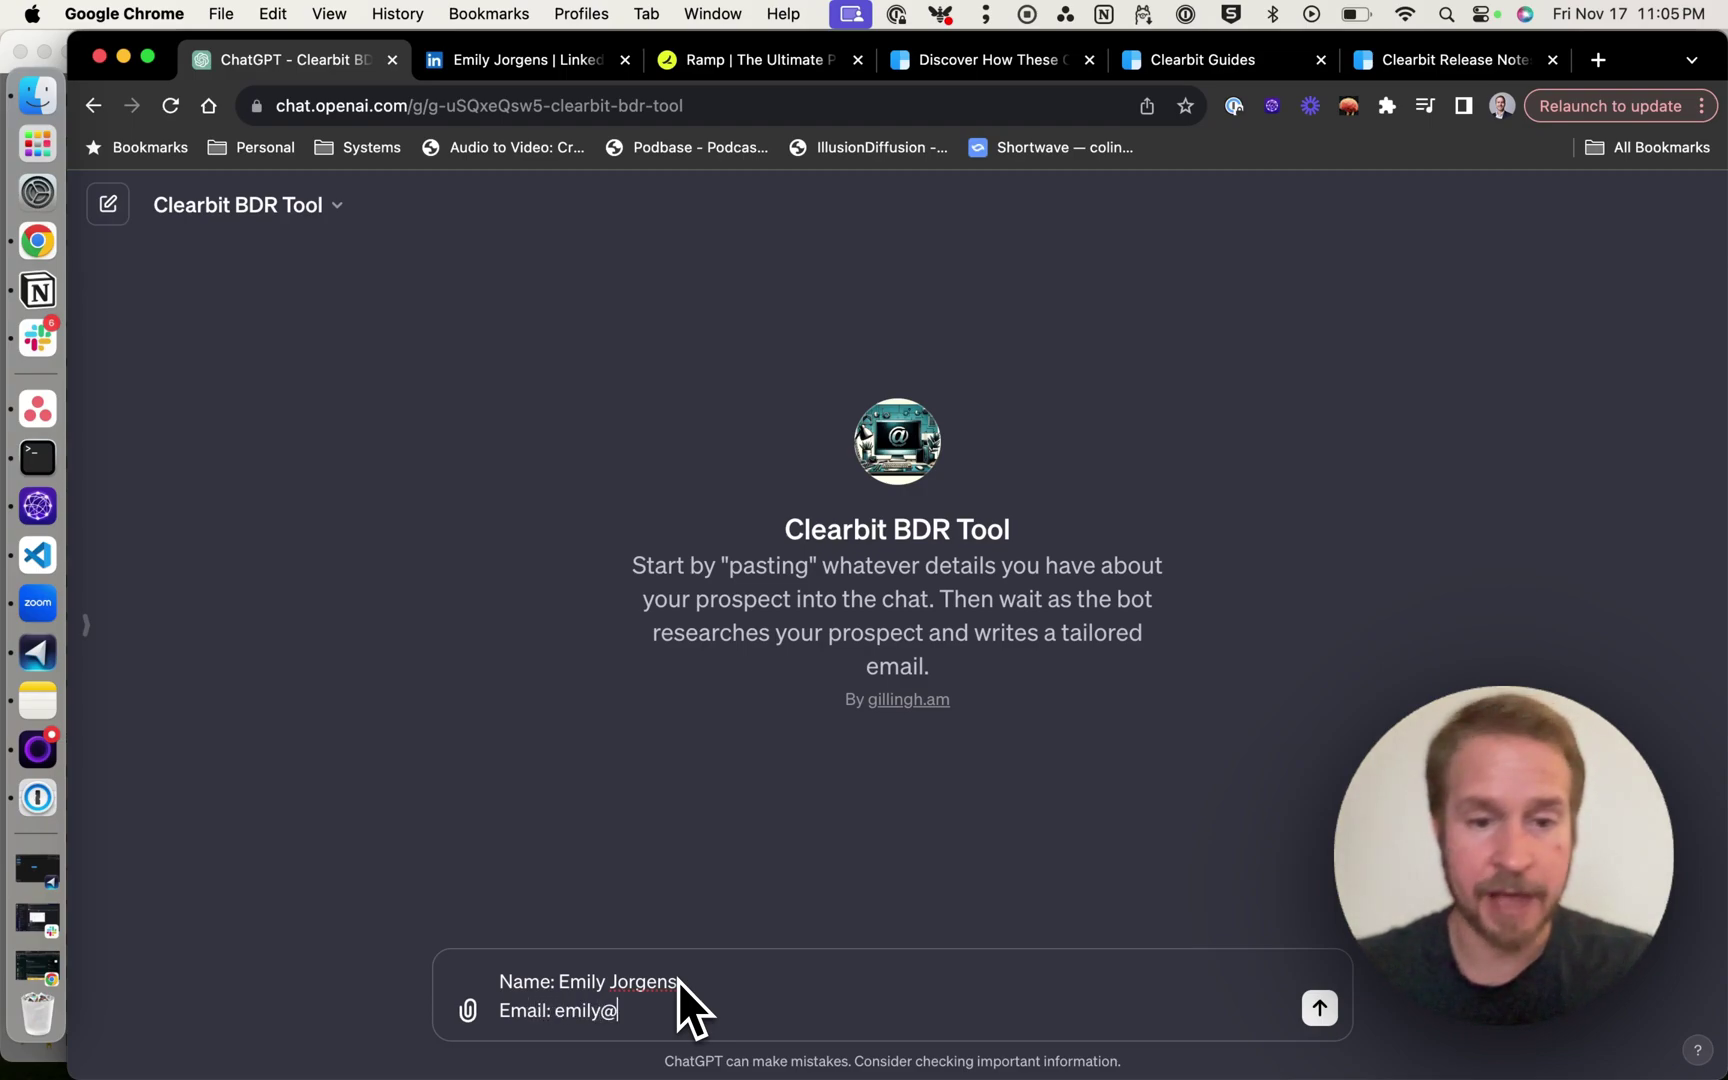
pyautogui.hotkey('shift', 'Return')
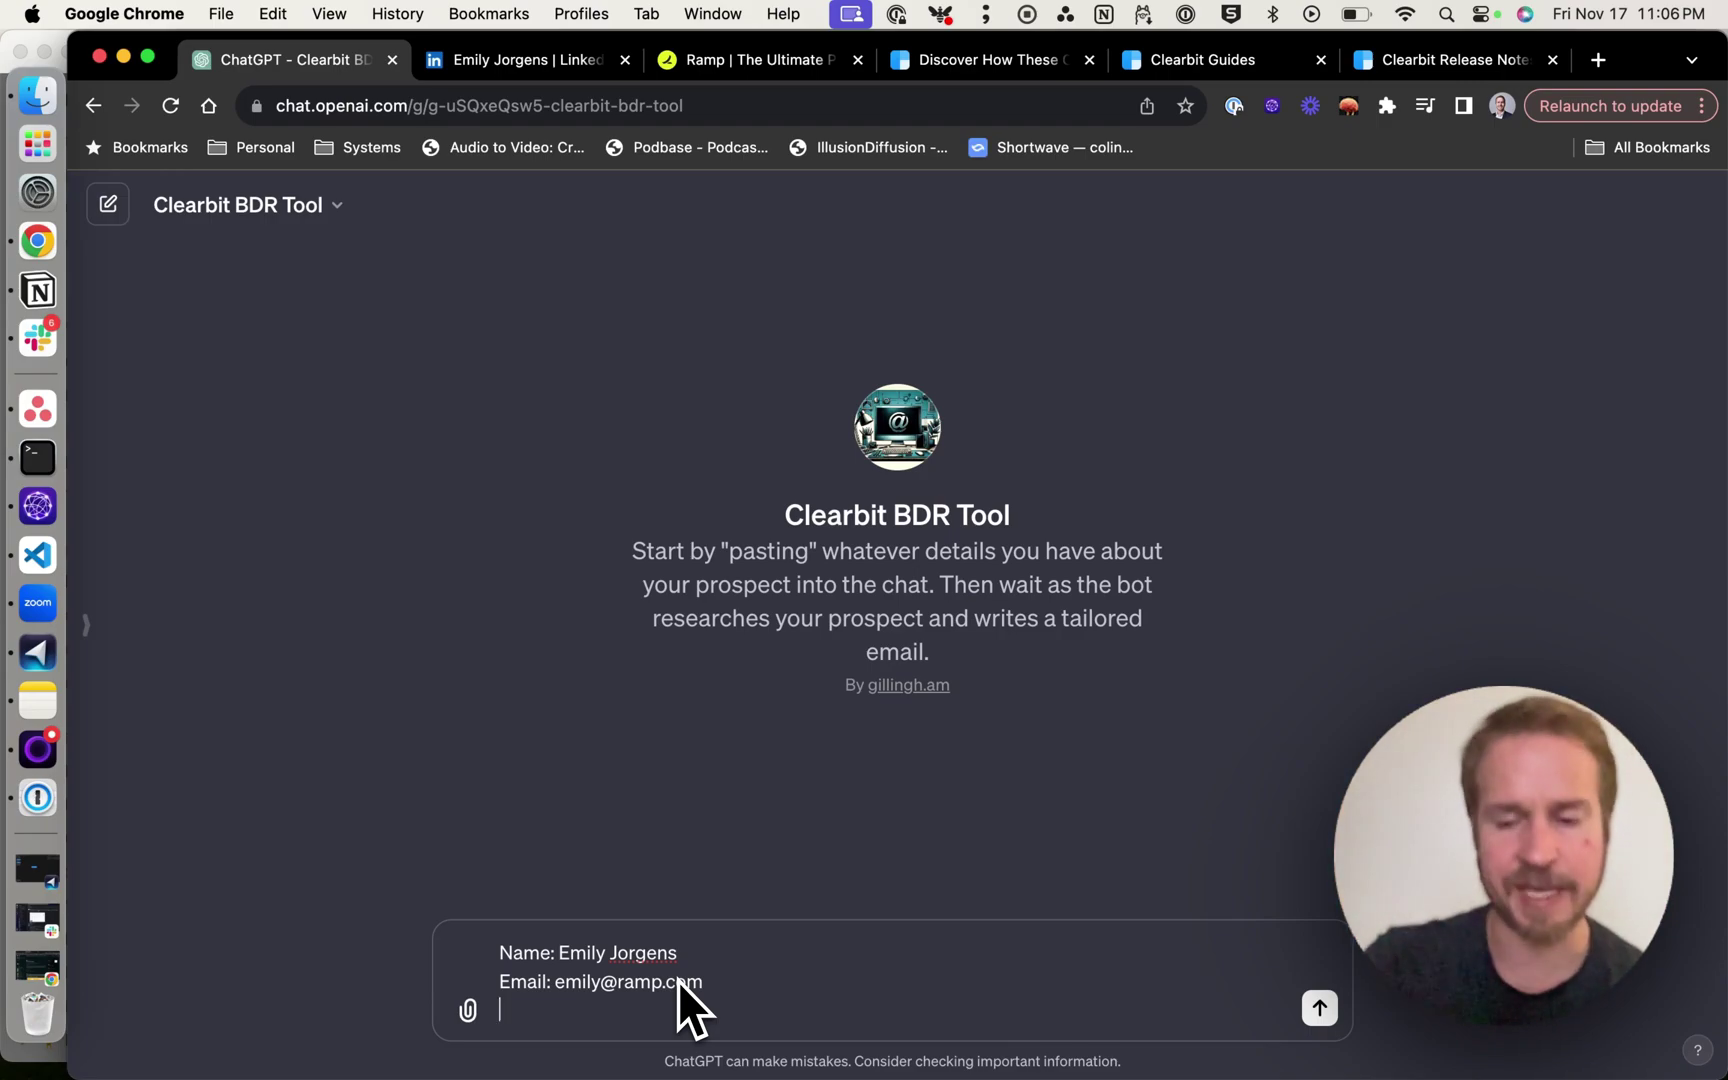
pyautogui.press('Return')
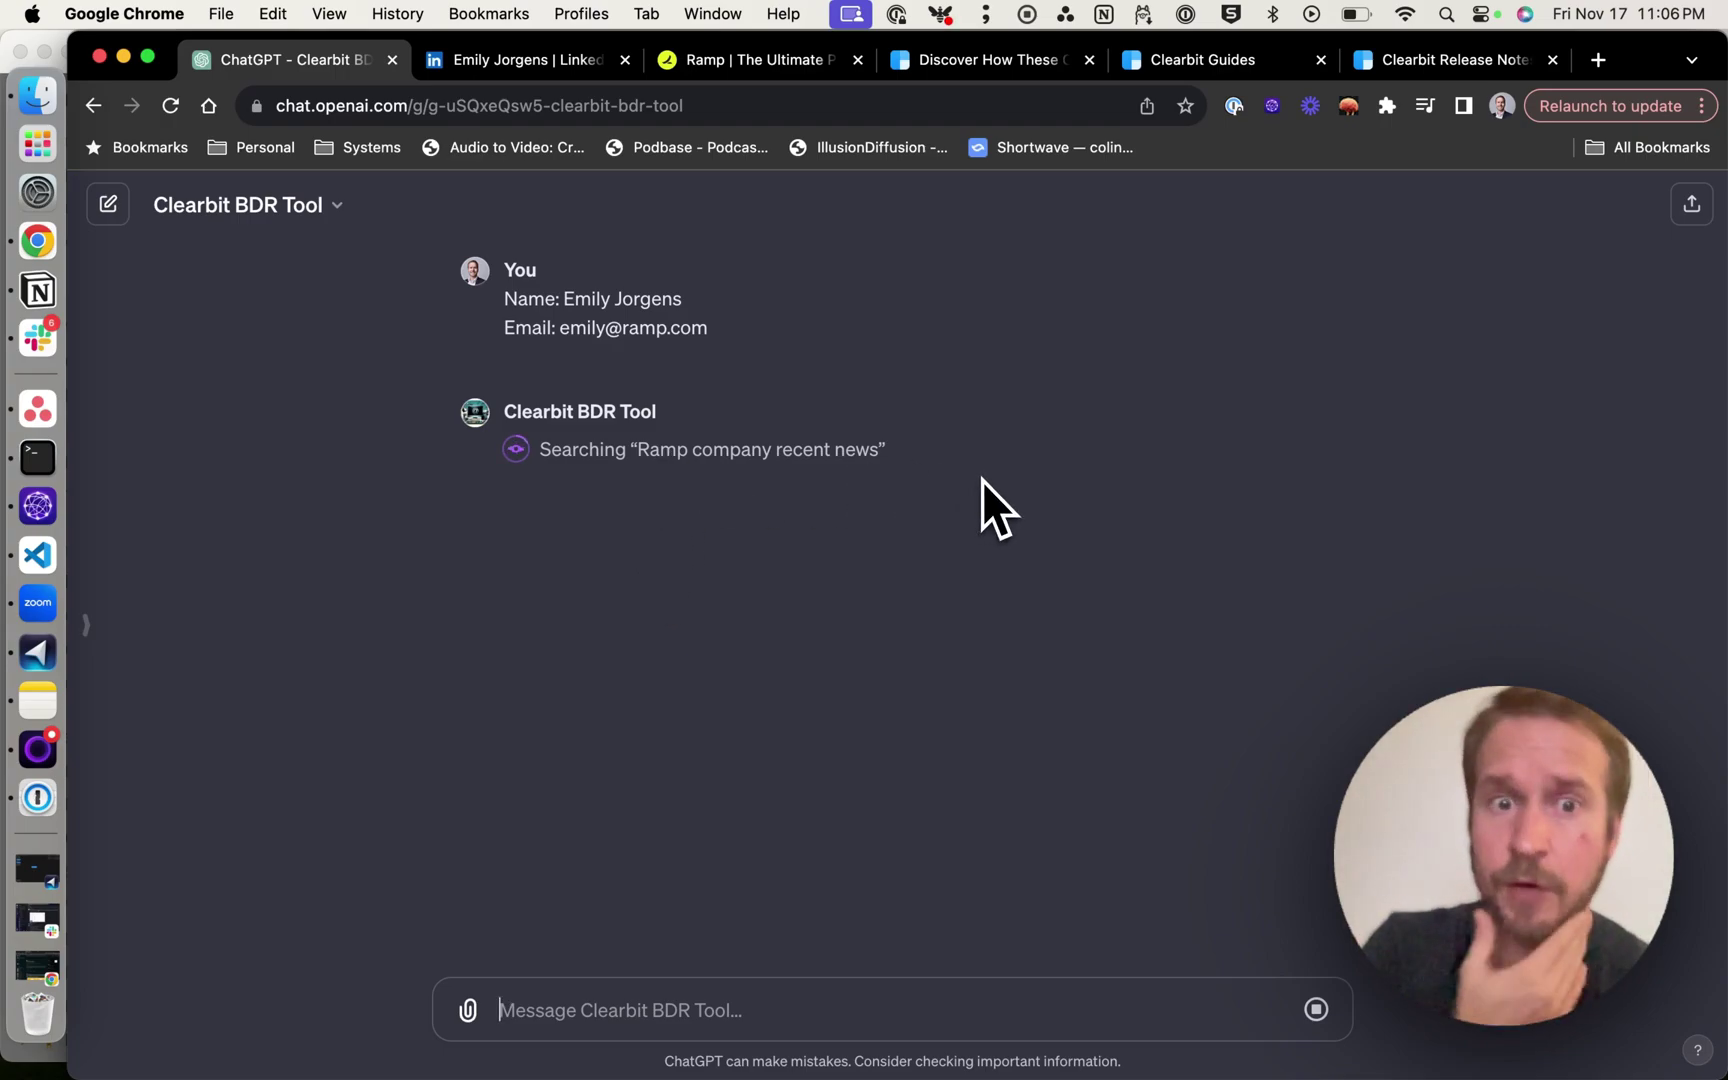
pyautogui.moveTo(629, 327); pyautogui.dragTo(751, 332)
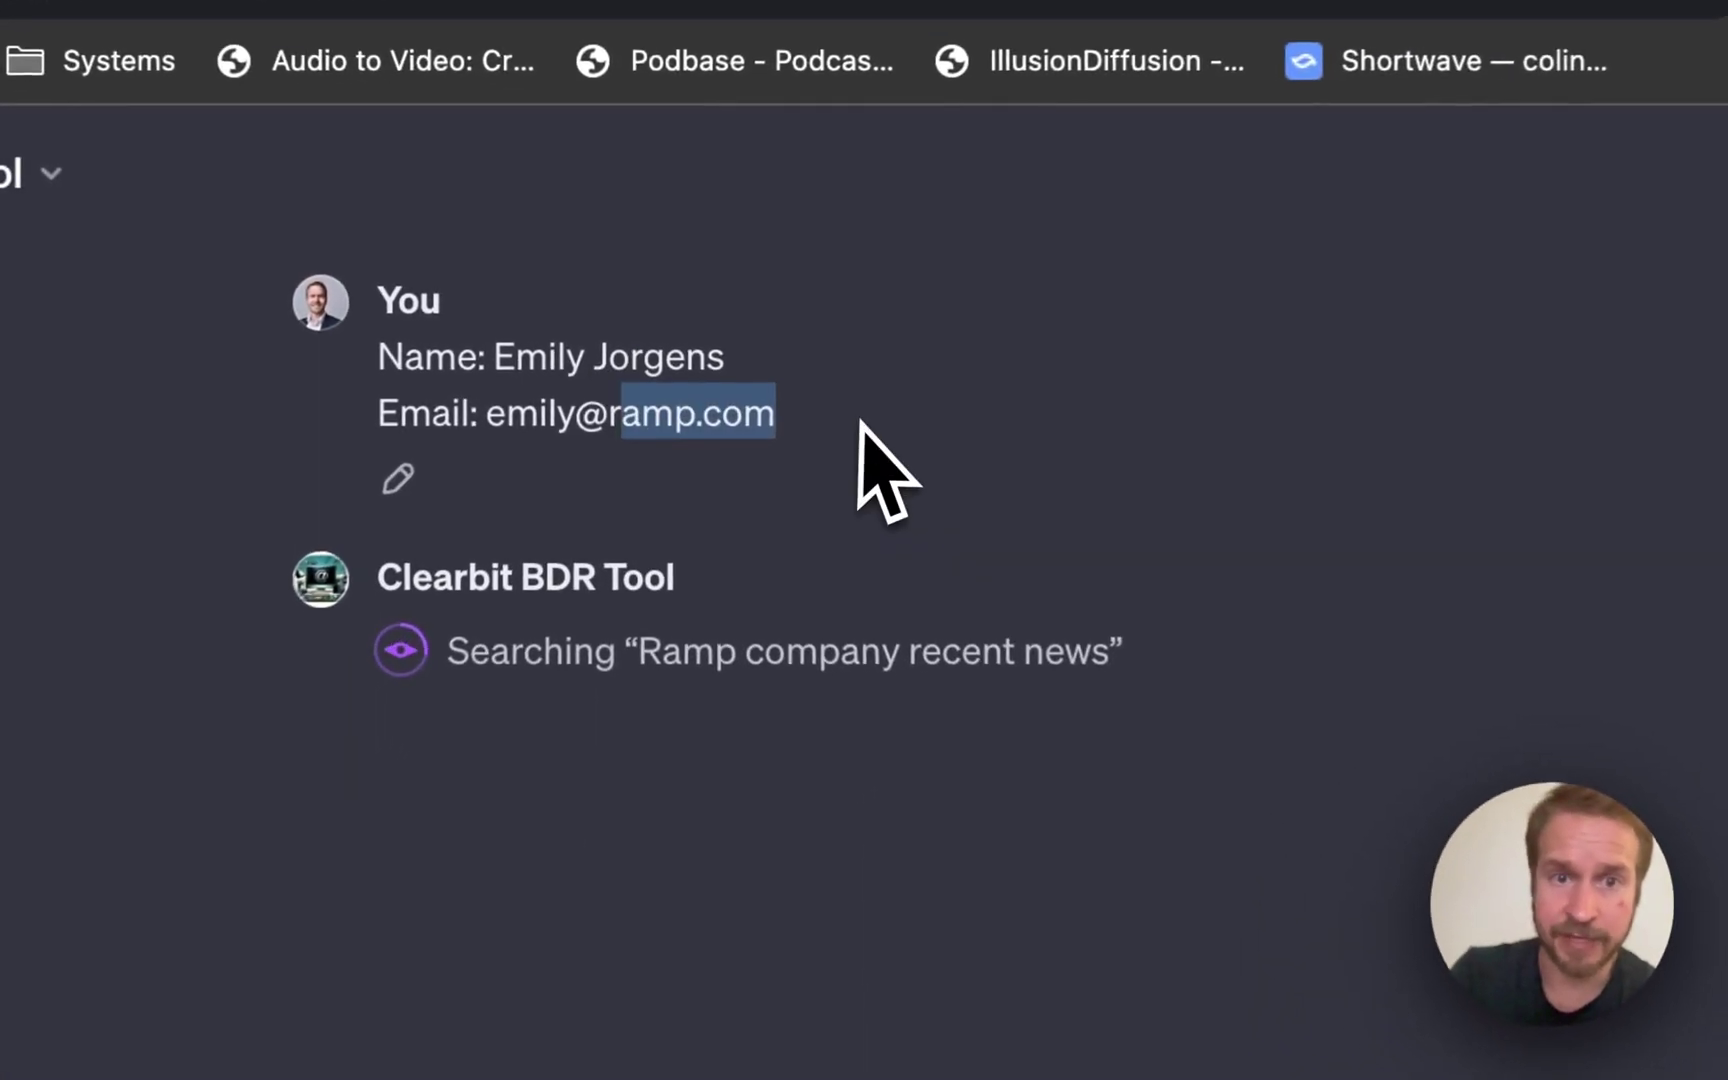
pyautogui.click(857, 426)
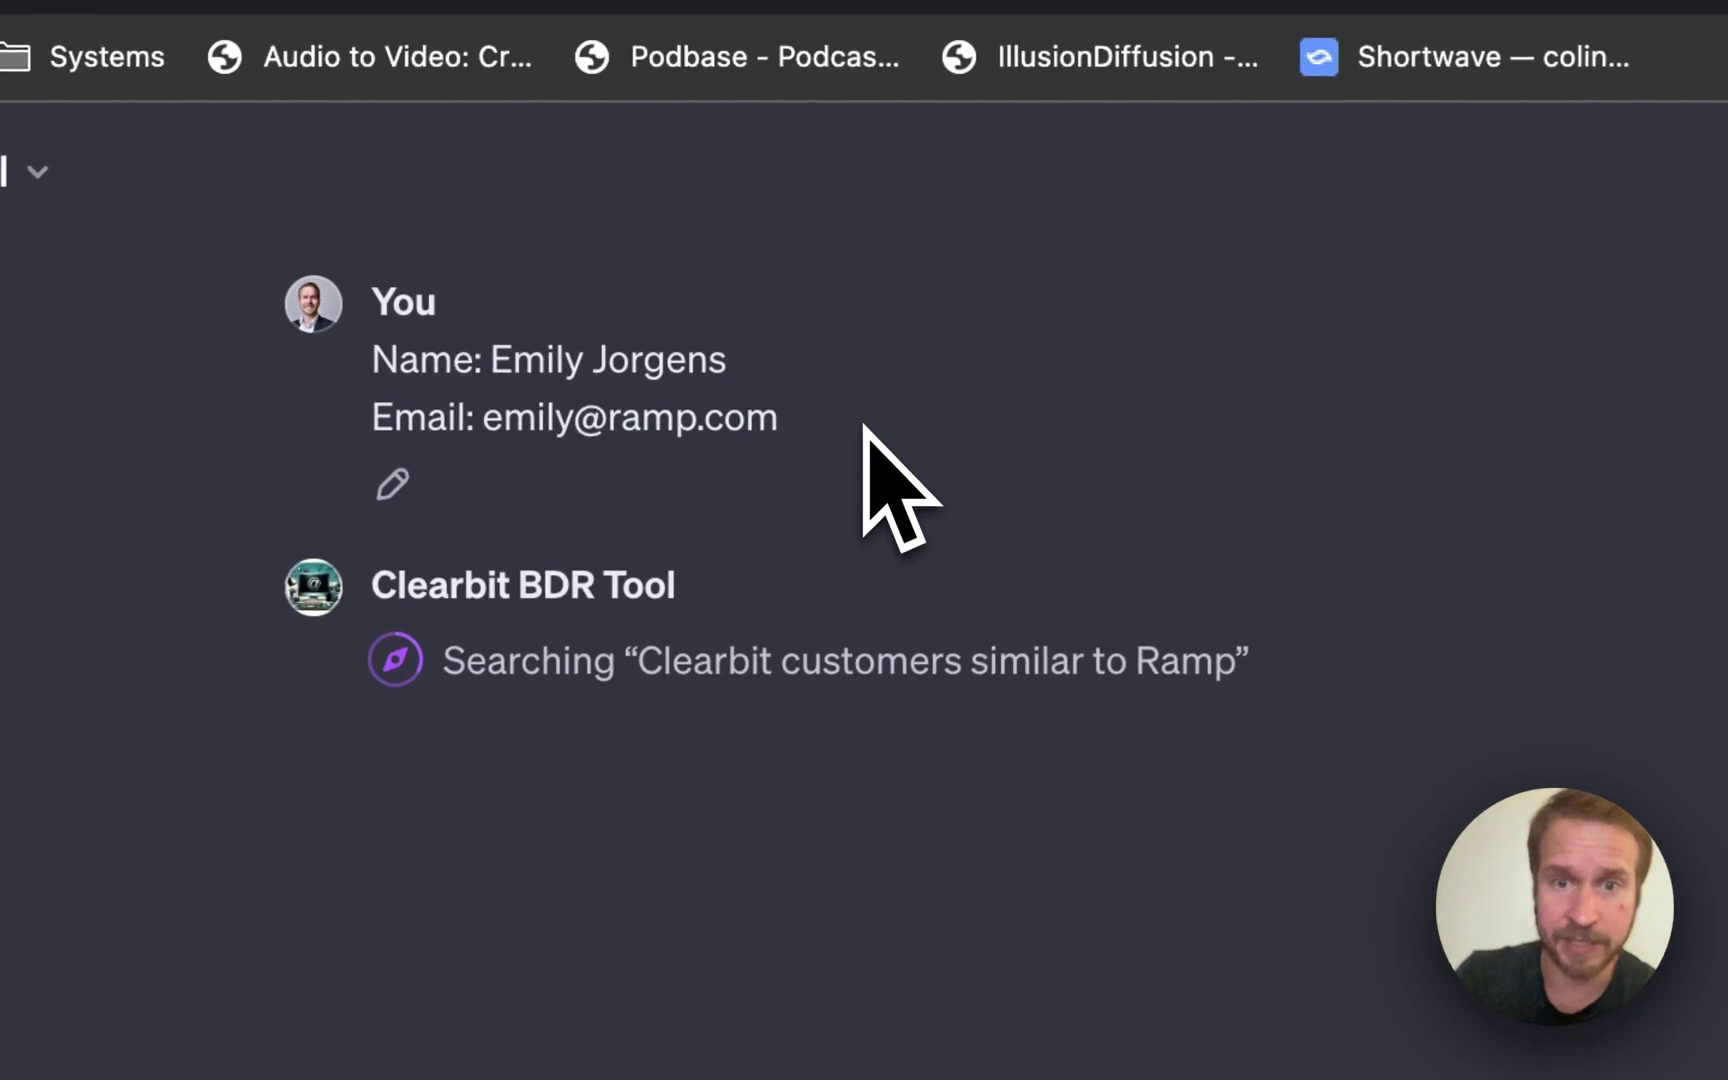
pyautogui.moveTo(642, 662); pyautogui.dragTo(971, 684)
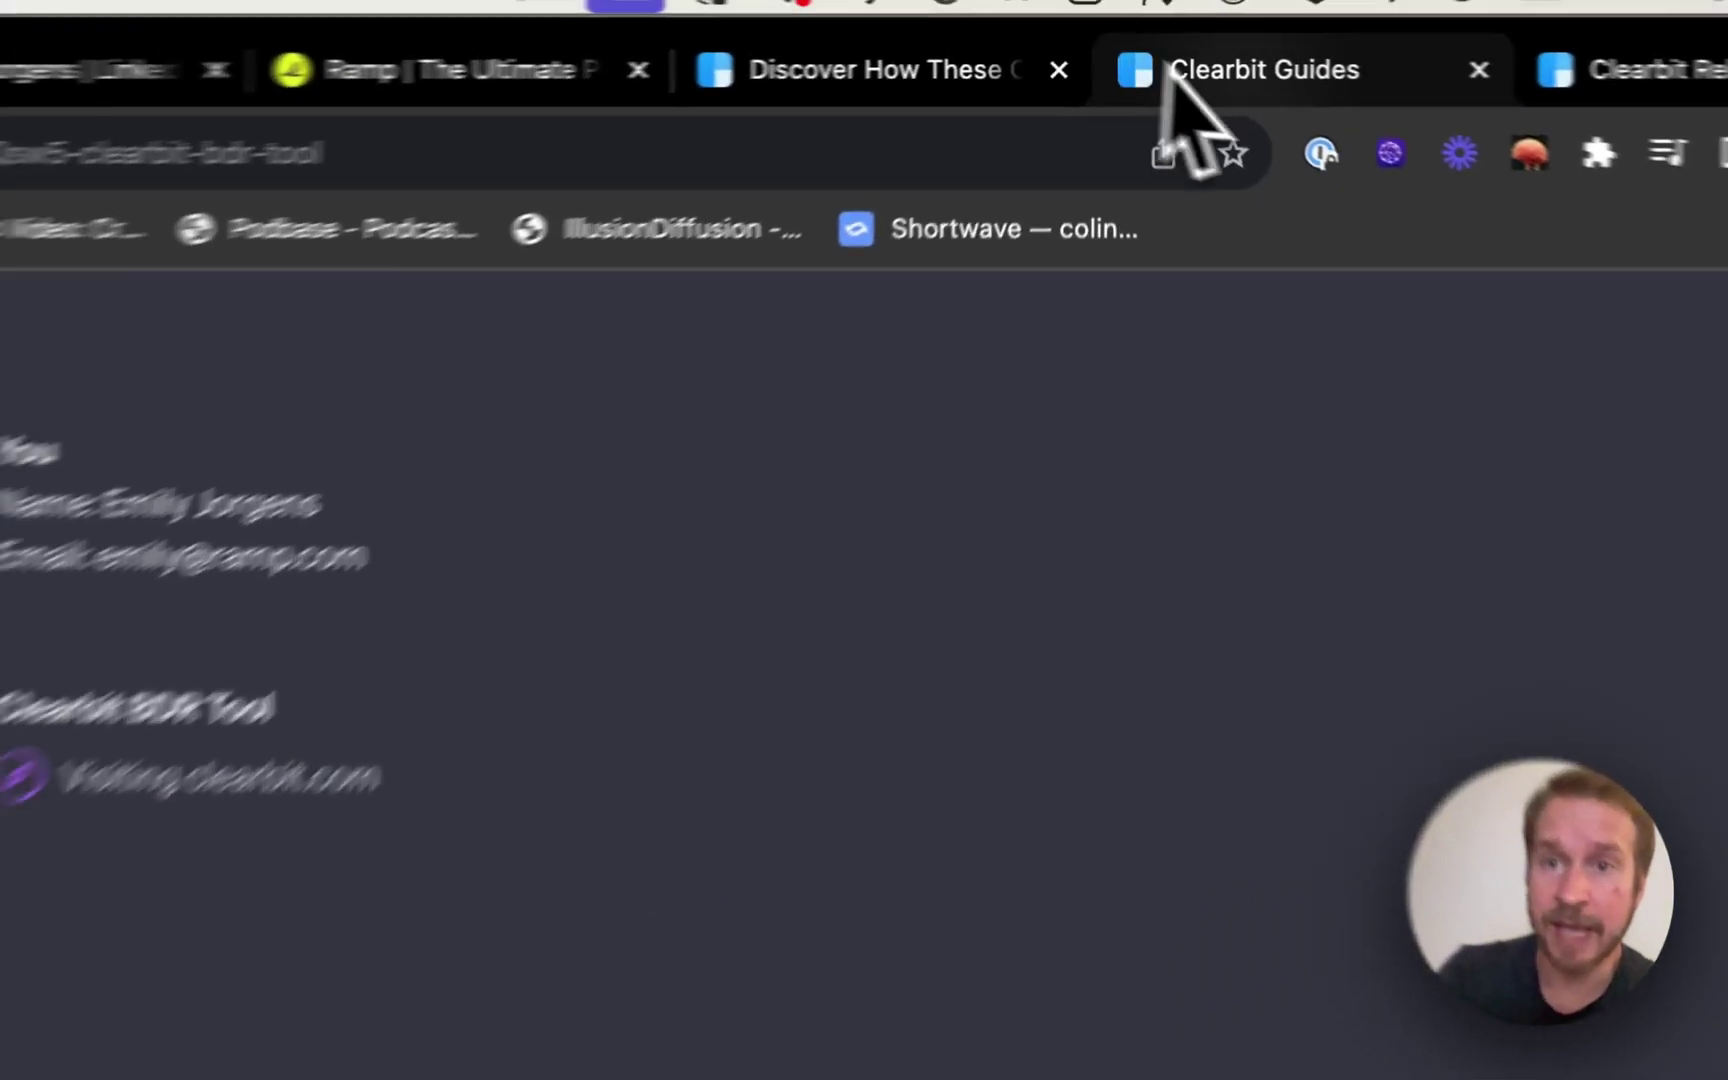
# Scroll through Clearbit's customer stories page and check the chat's research progress.
pyautogui.click(1034, 68)
pyautogui.scroll(-10, 862, 470)
pyautogui.scroll(5, 779, 603)
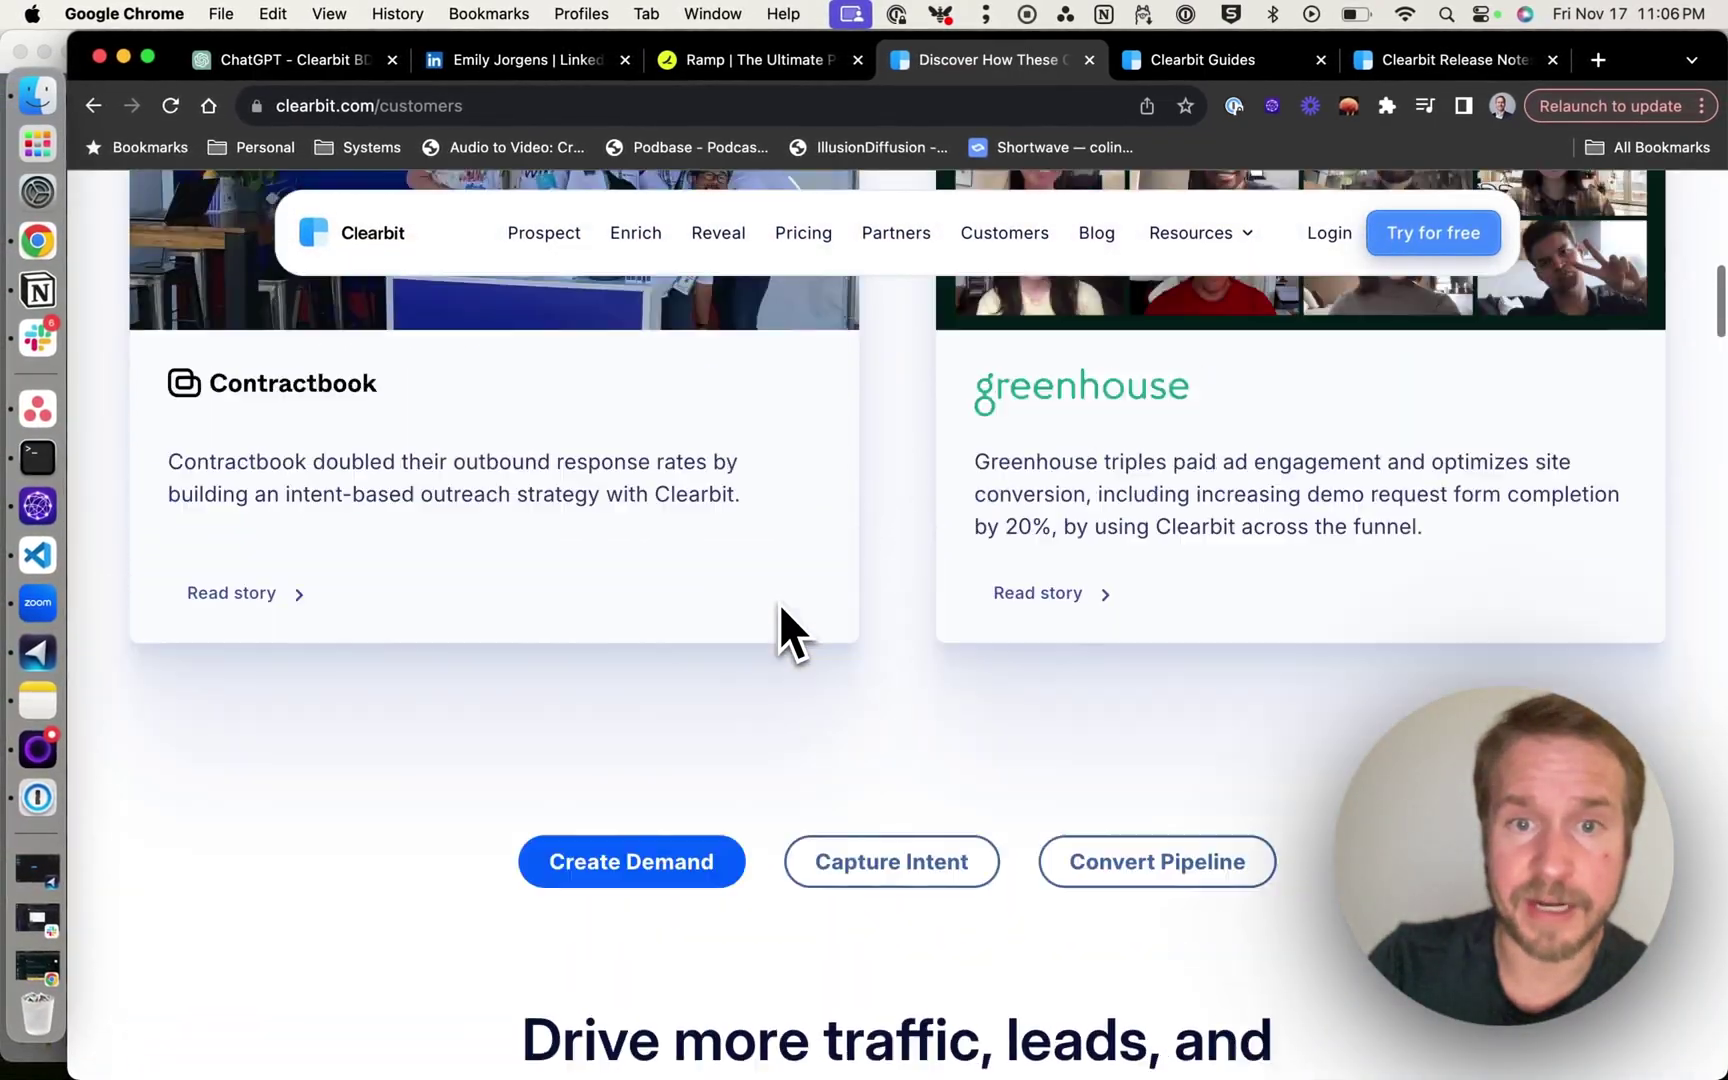
pyautogui.scroll(-1, 779, 603)
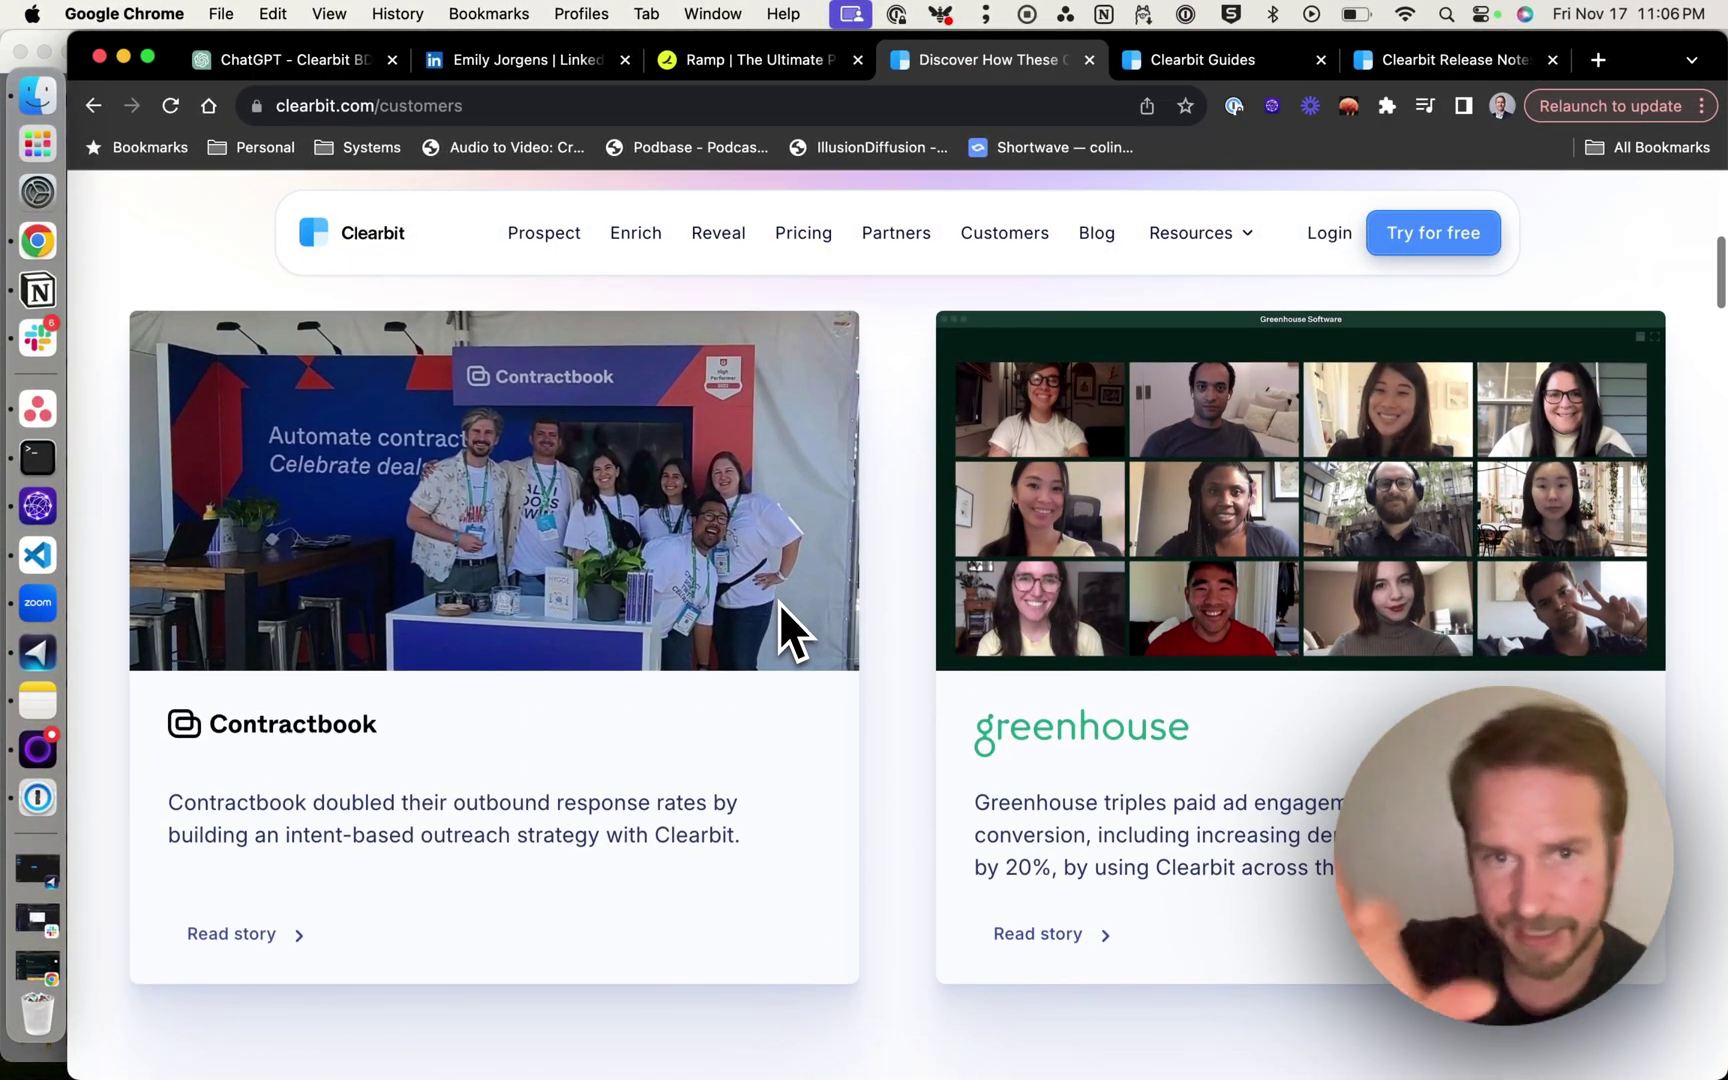
pyautogui.click(280, 58)
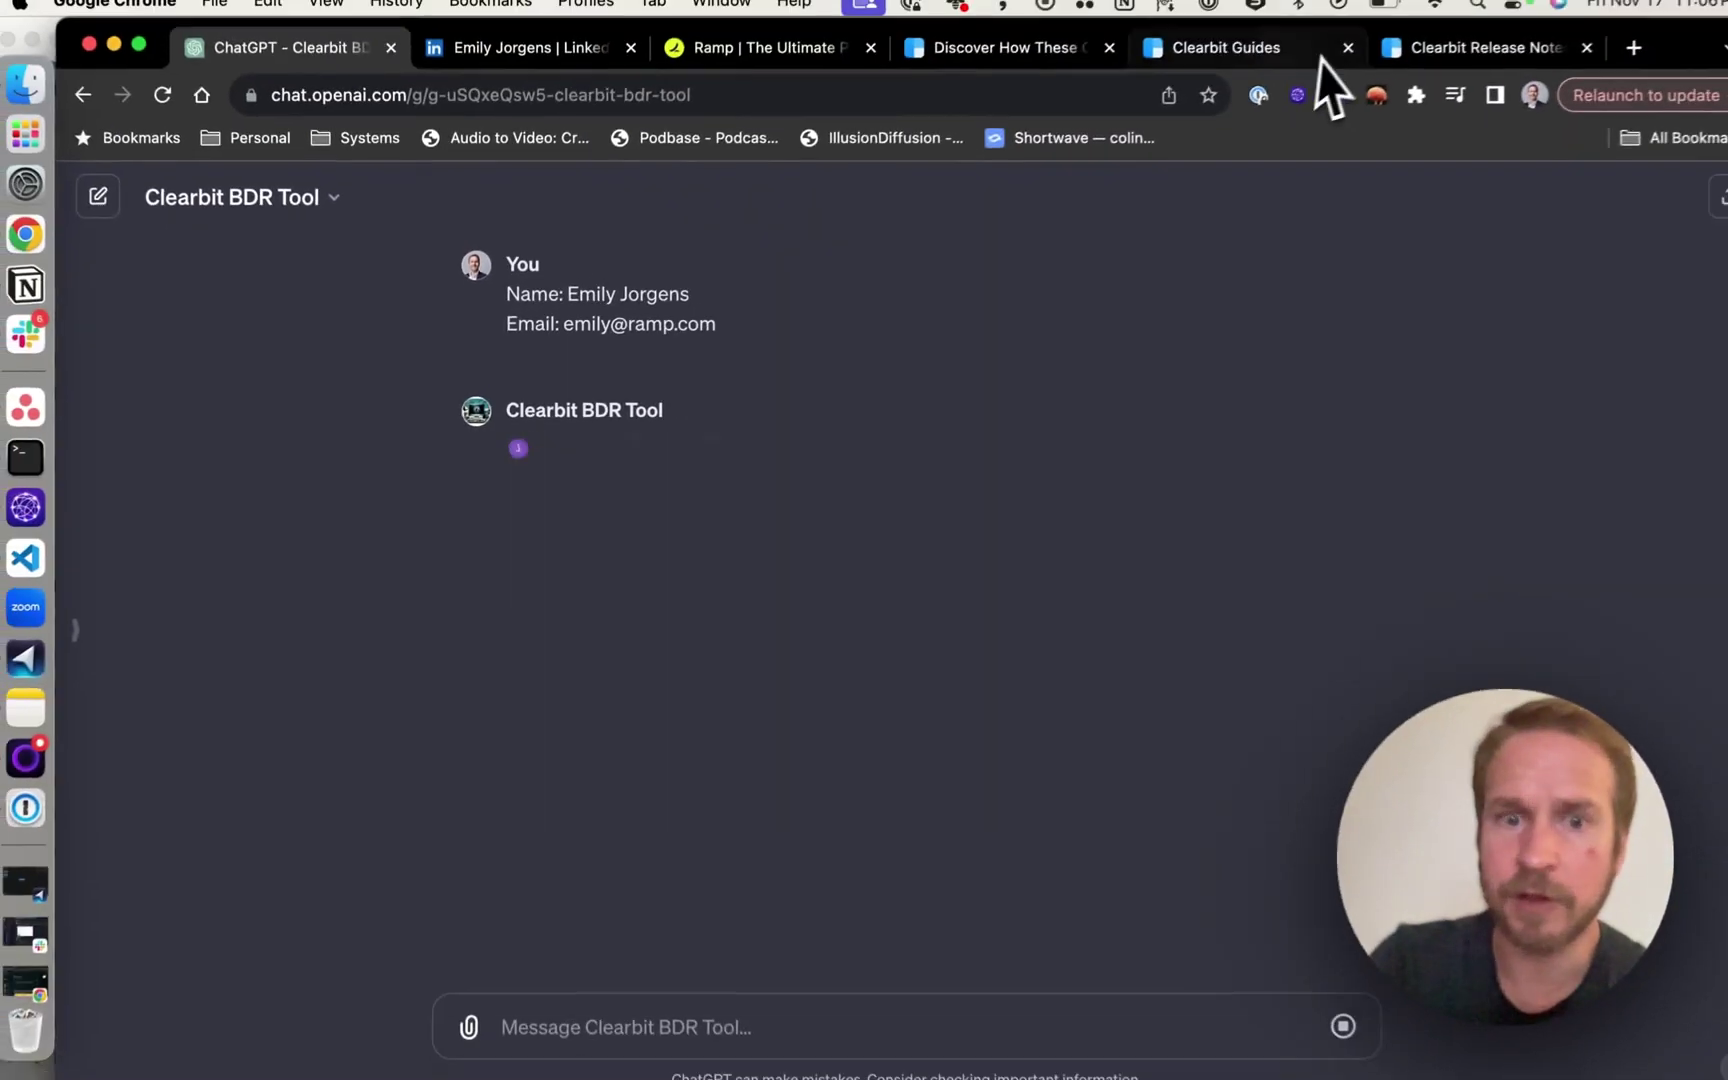
# Scroll the Clearbit Guides page, then check the research progress again.
pyautogui.click(1318, 58)
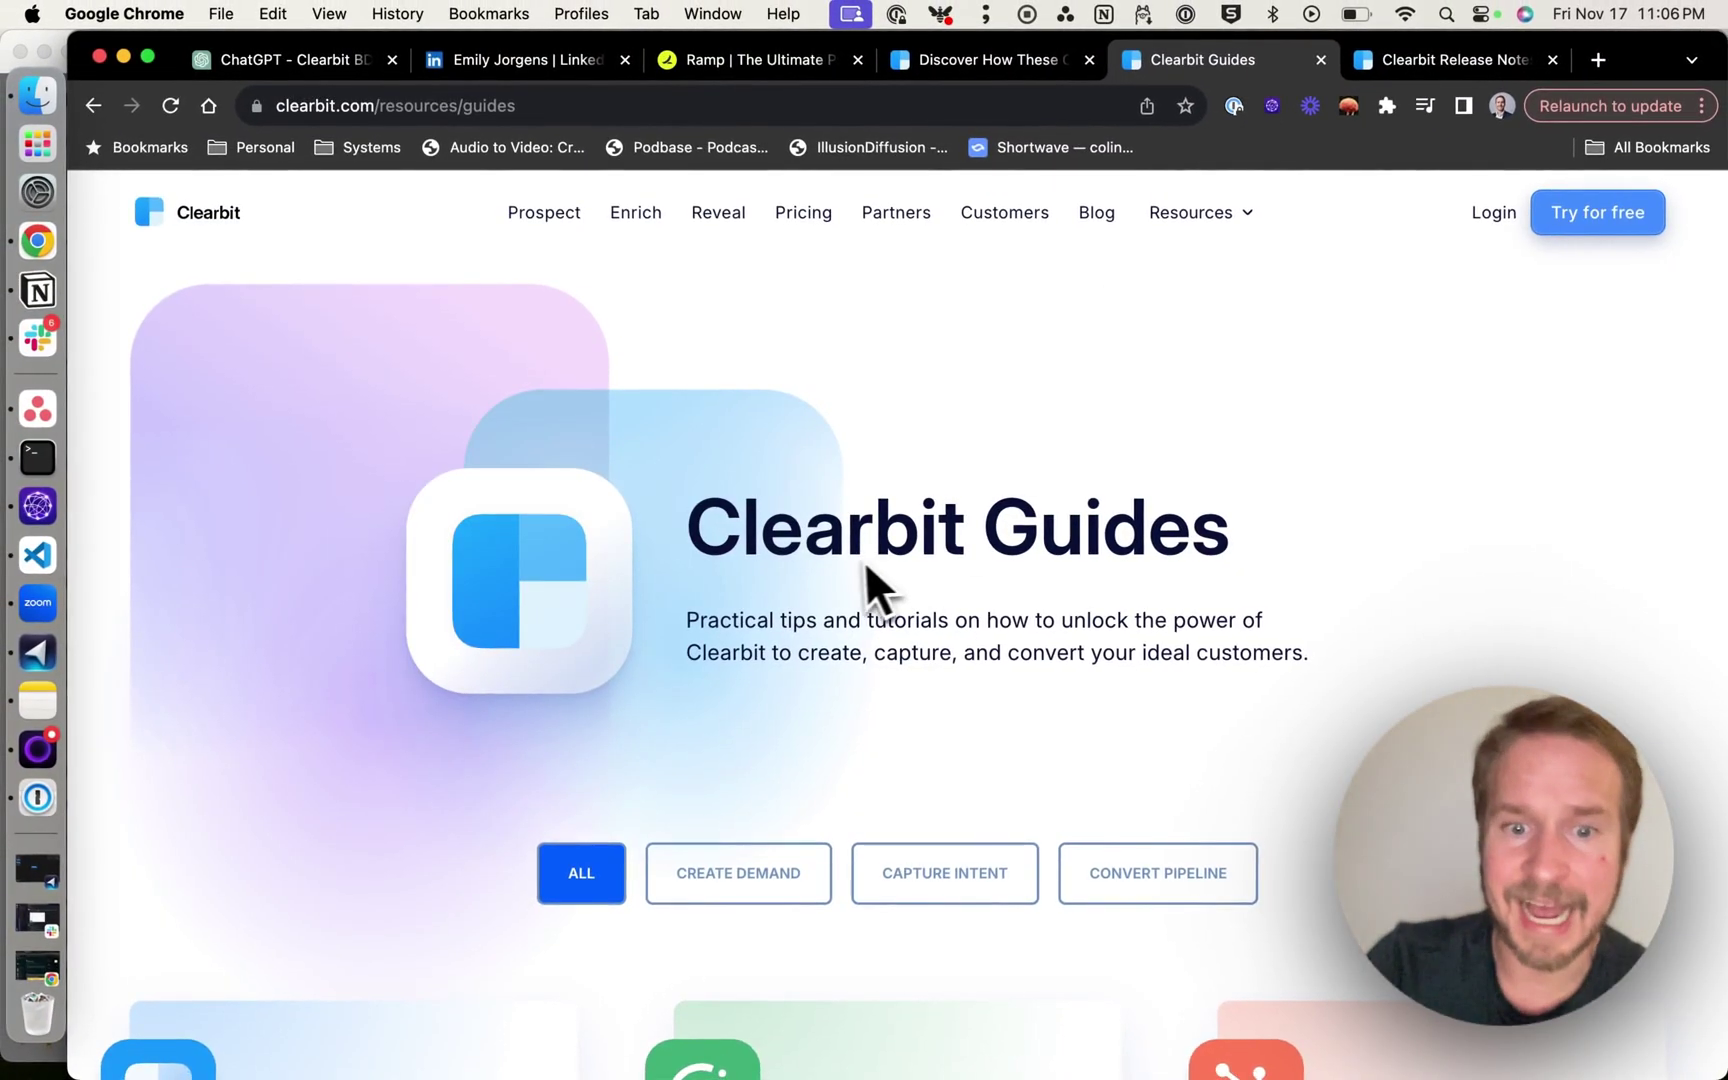
pyautogui.scroll(-5, 865, 590)
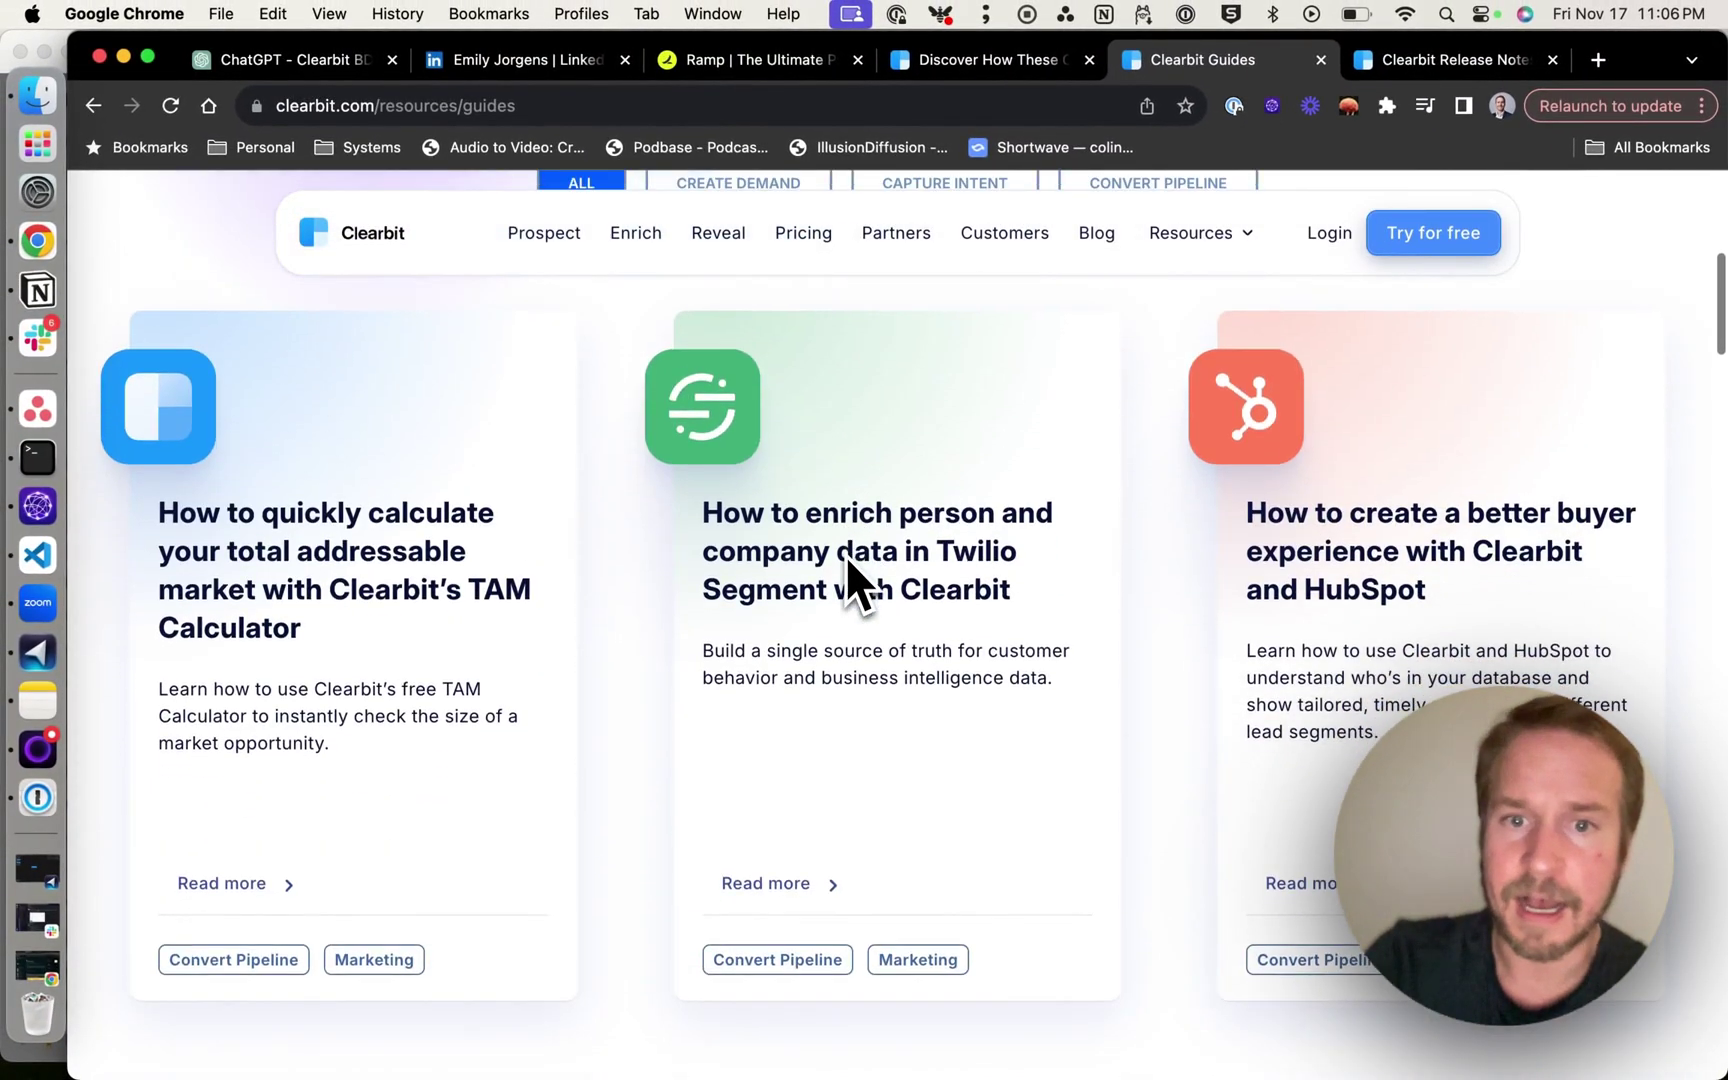
pyautogui.scroll(-10, 845, 556)
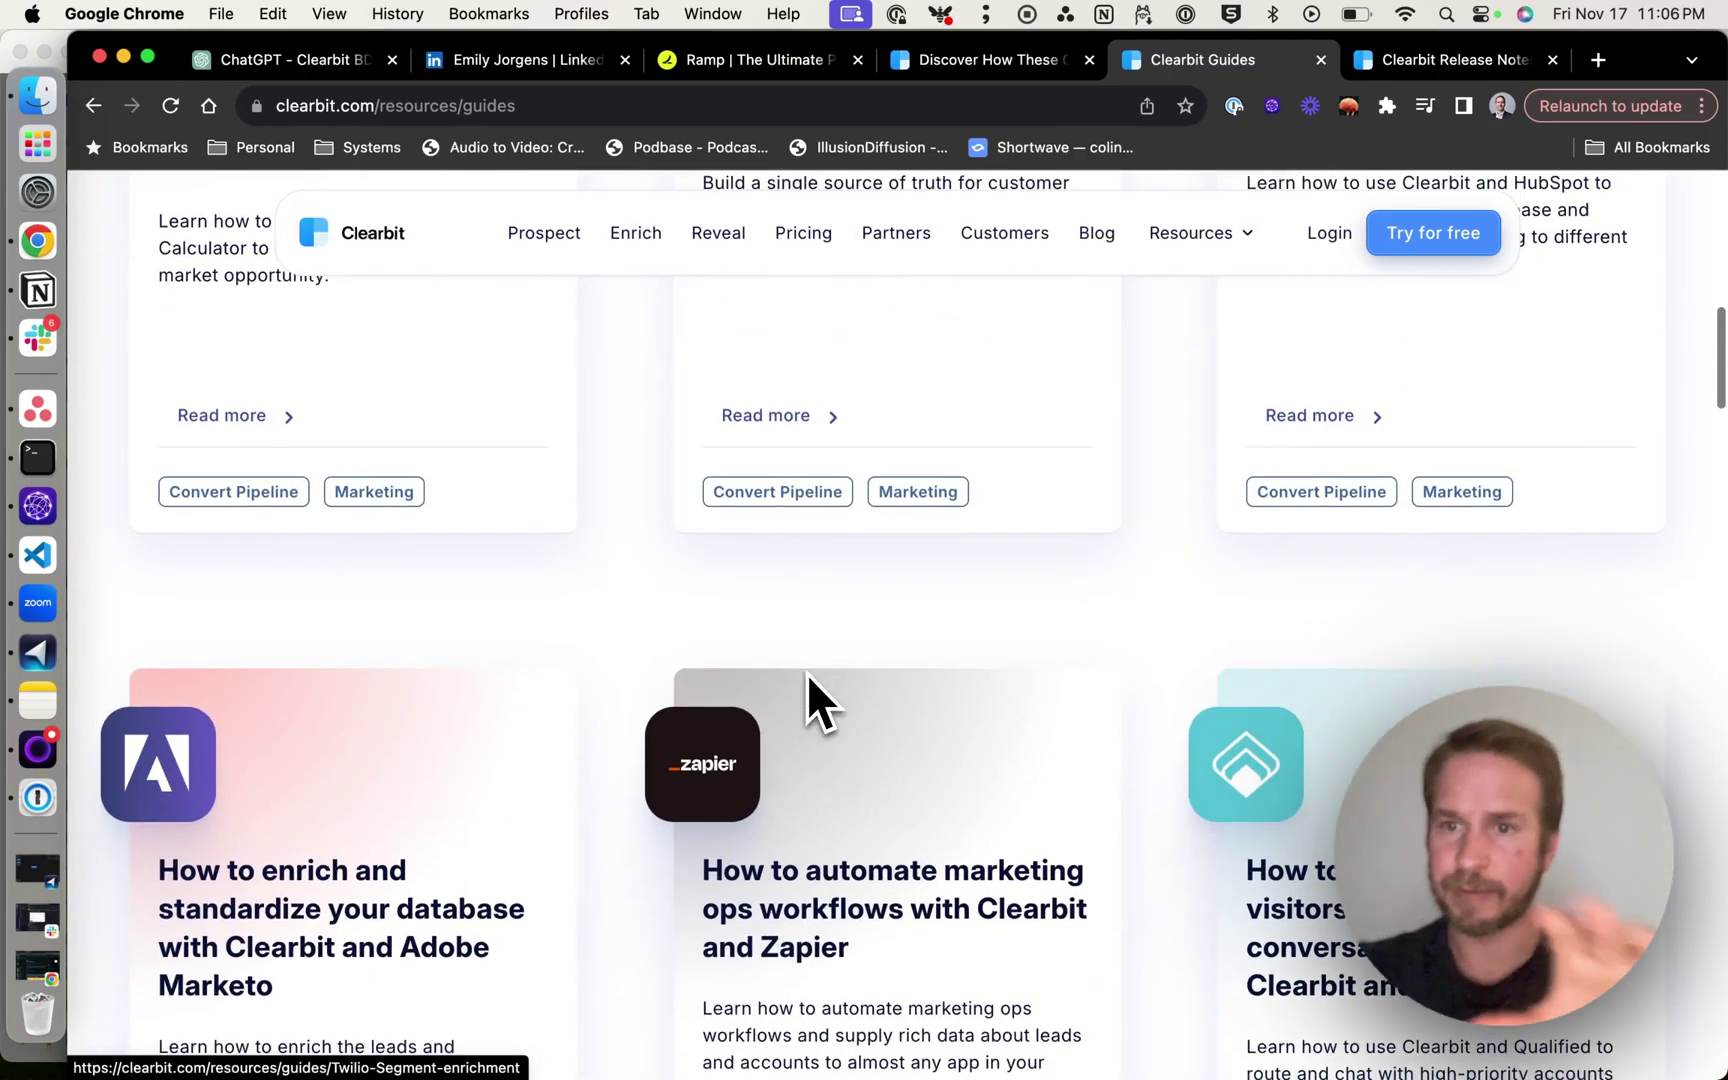
pyautogui.click(340, 60)
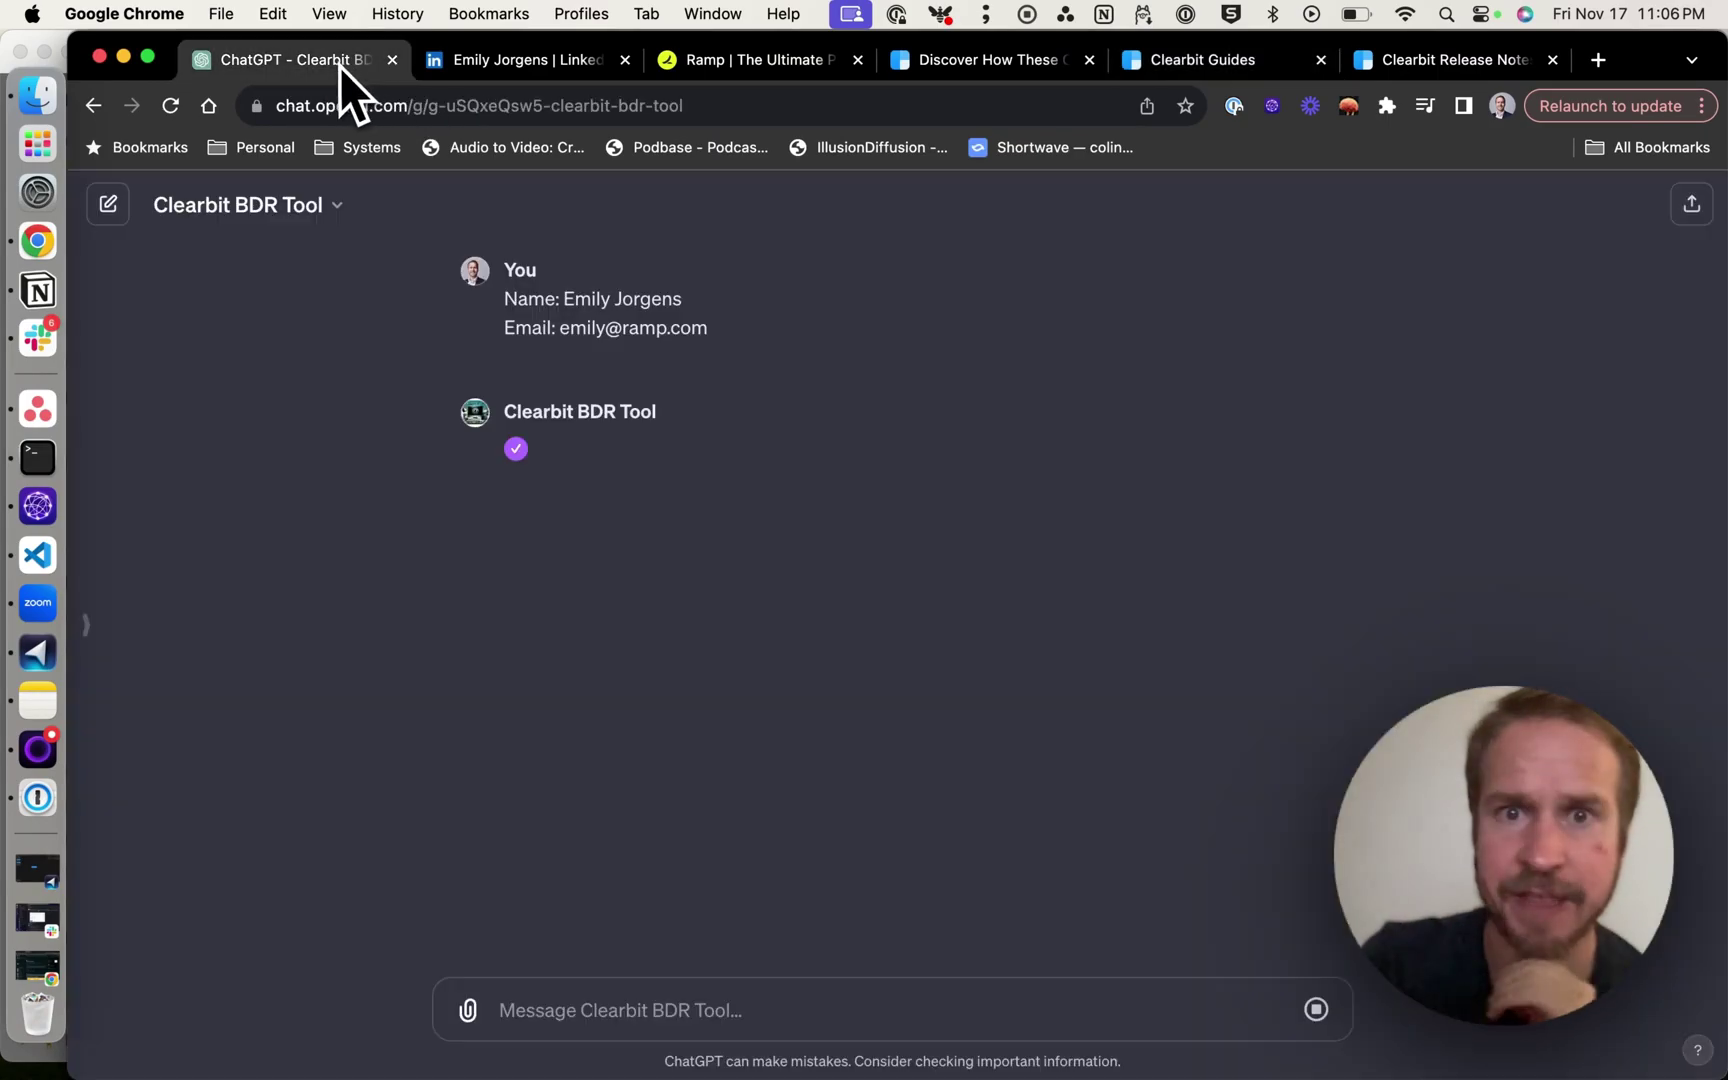
# Scroll Clearbit's release notes and return to the November 7, 2023 new-plans entry.
pyautogui.click(1462, 59)
pyautogui.scroll(-3, 848, 568)
pyautogui.scroll(-8, 848, 568)
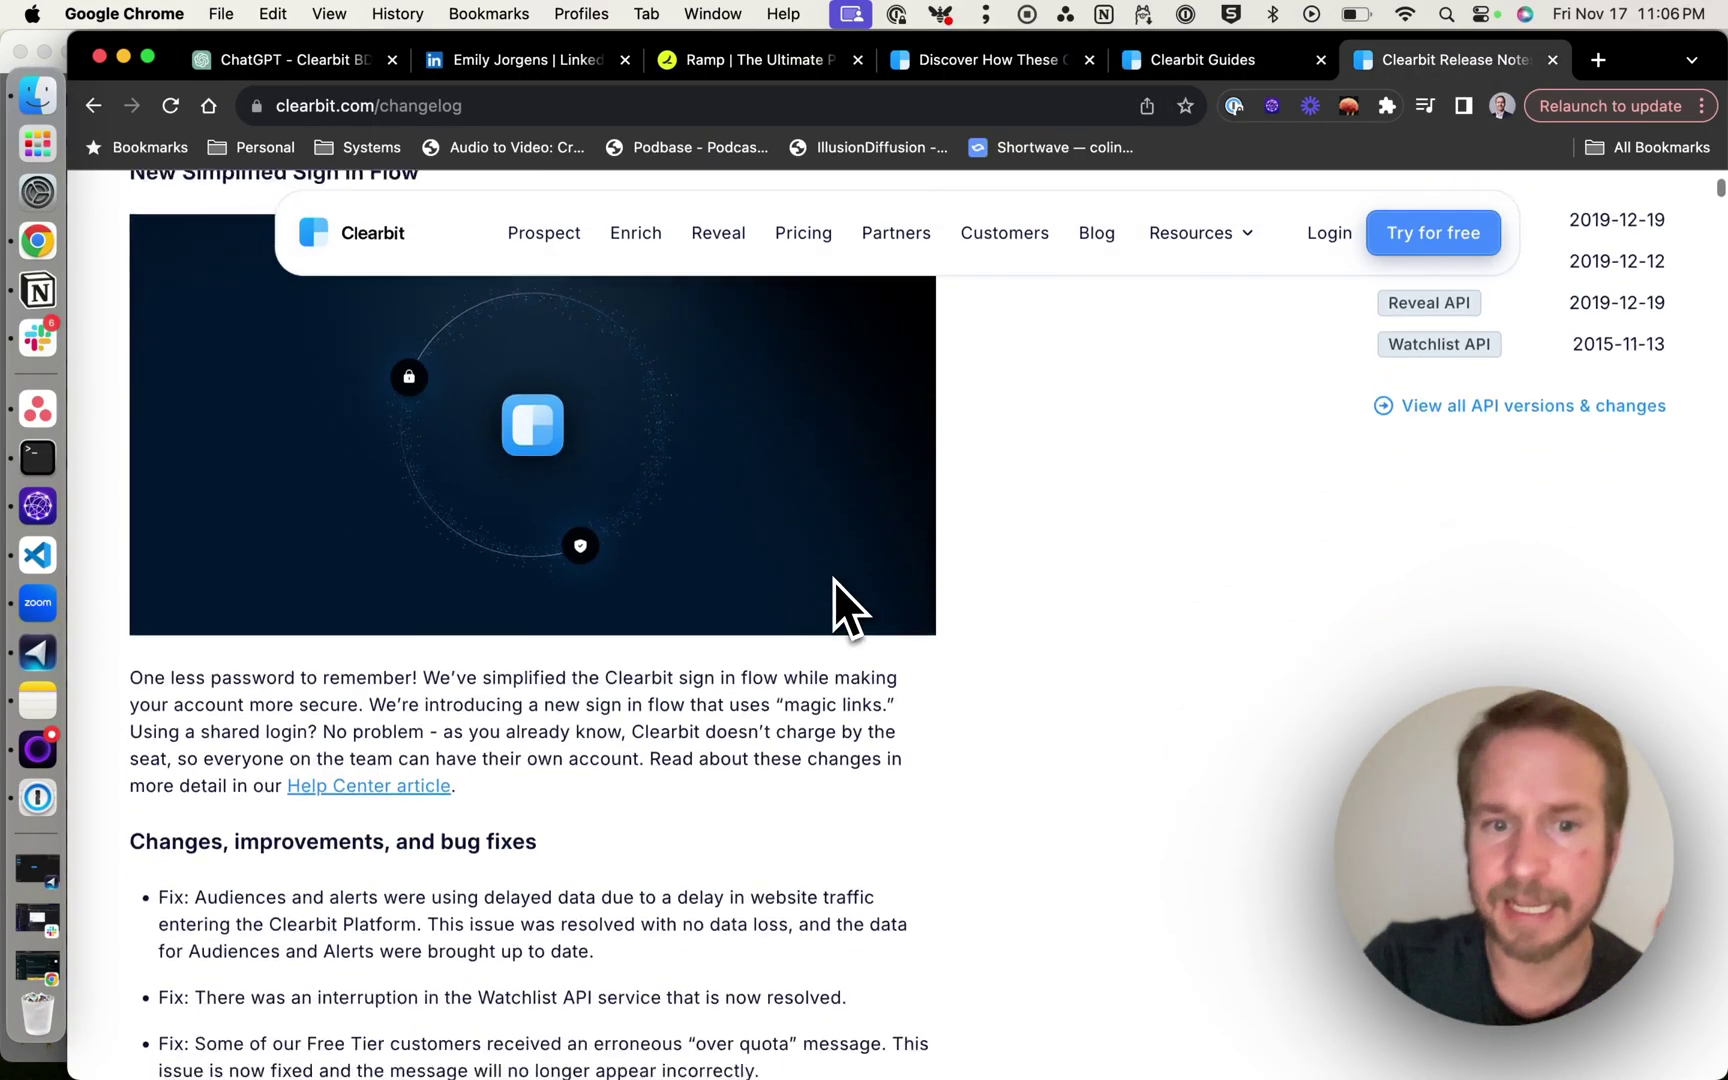
pyautogui.scroll(-3, 834, 580)
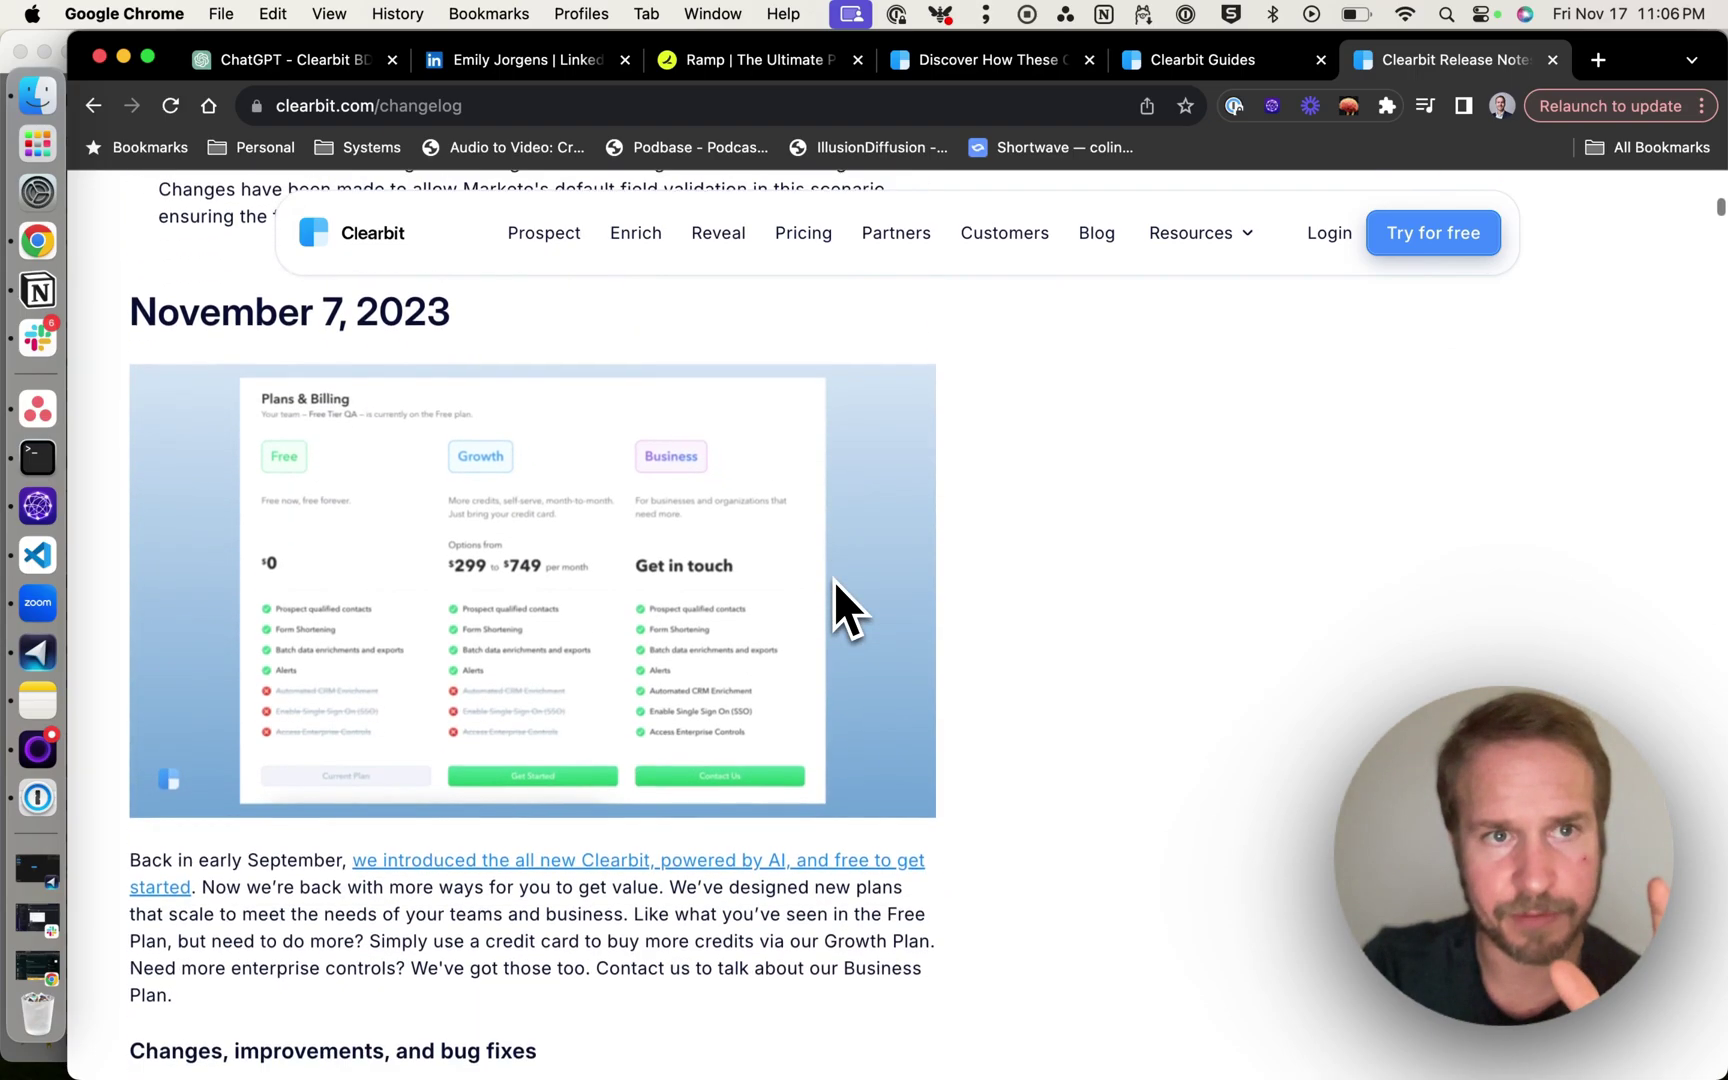
pyautogui.scroll(15, 834, 580)
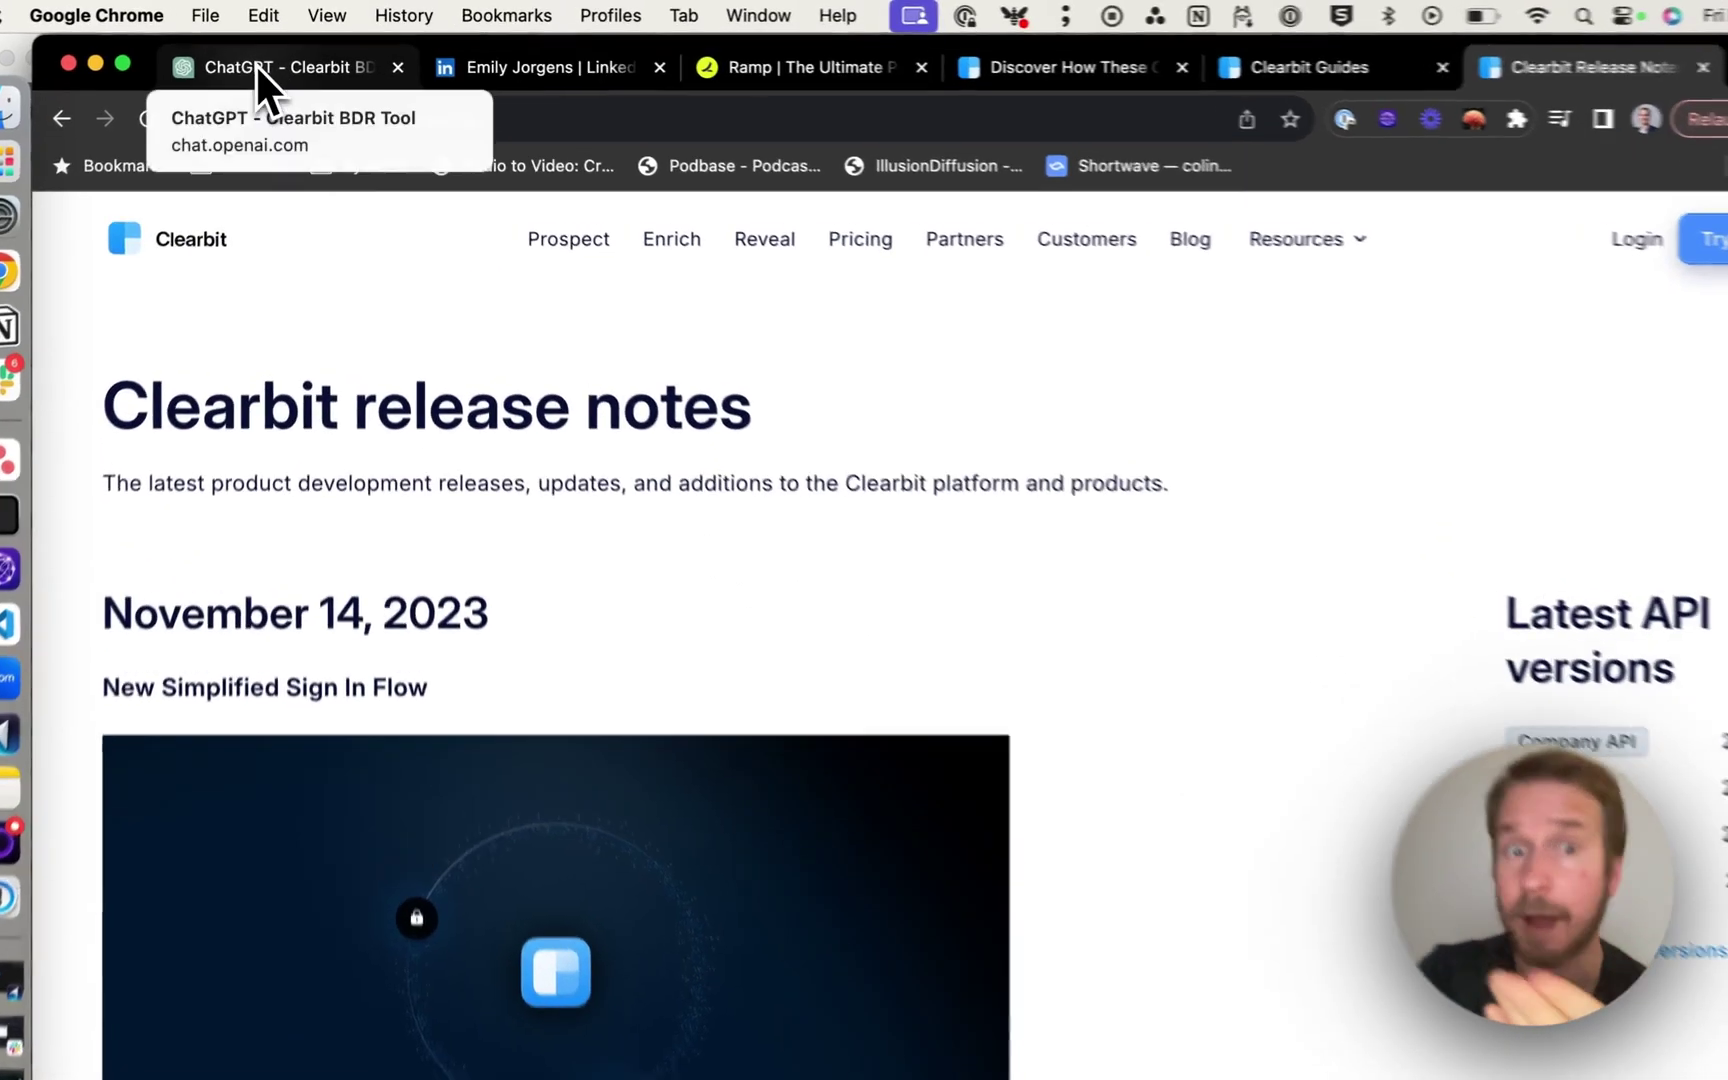
# Review the draft's greeting and $300 million funding claim, then open its cited Reuters article.
pyautogui.click(270, 60)
pyautogui.scroll(2, 410, 485)
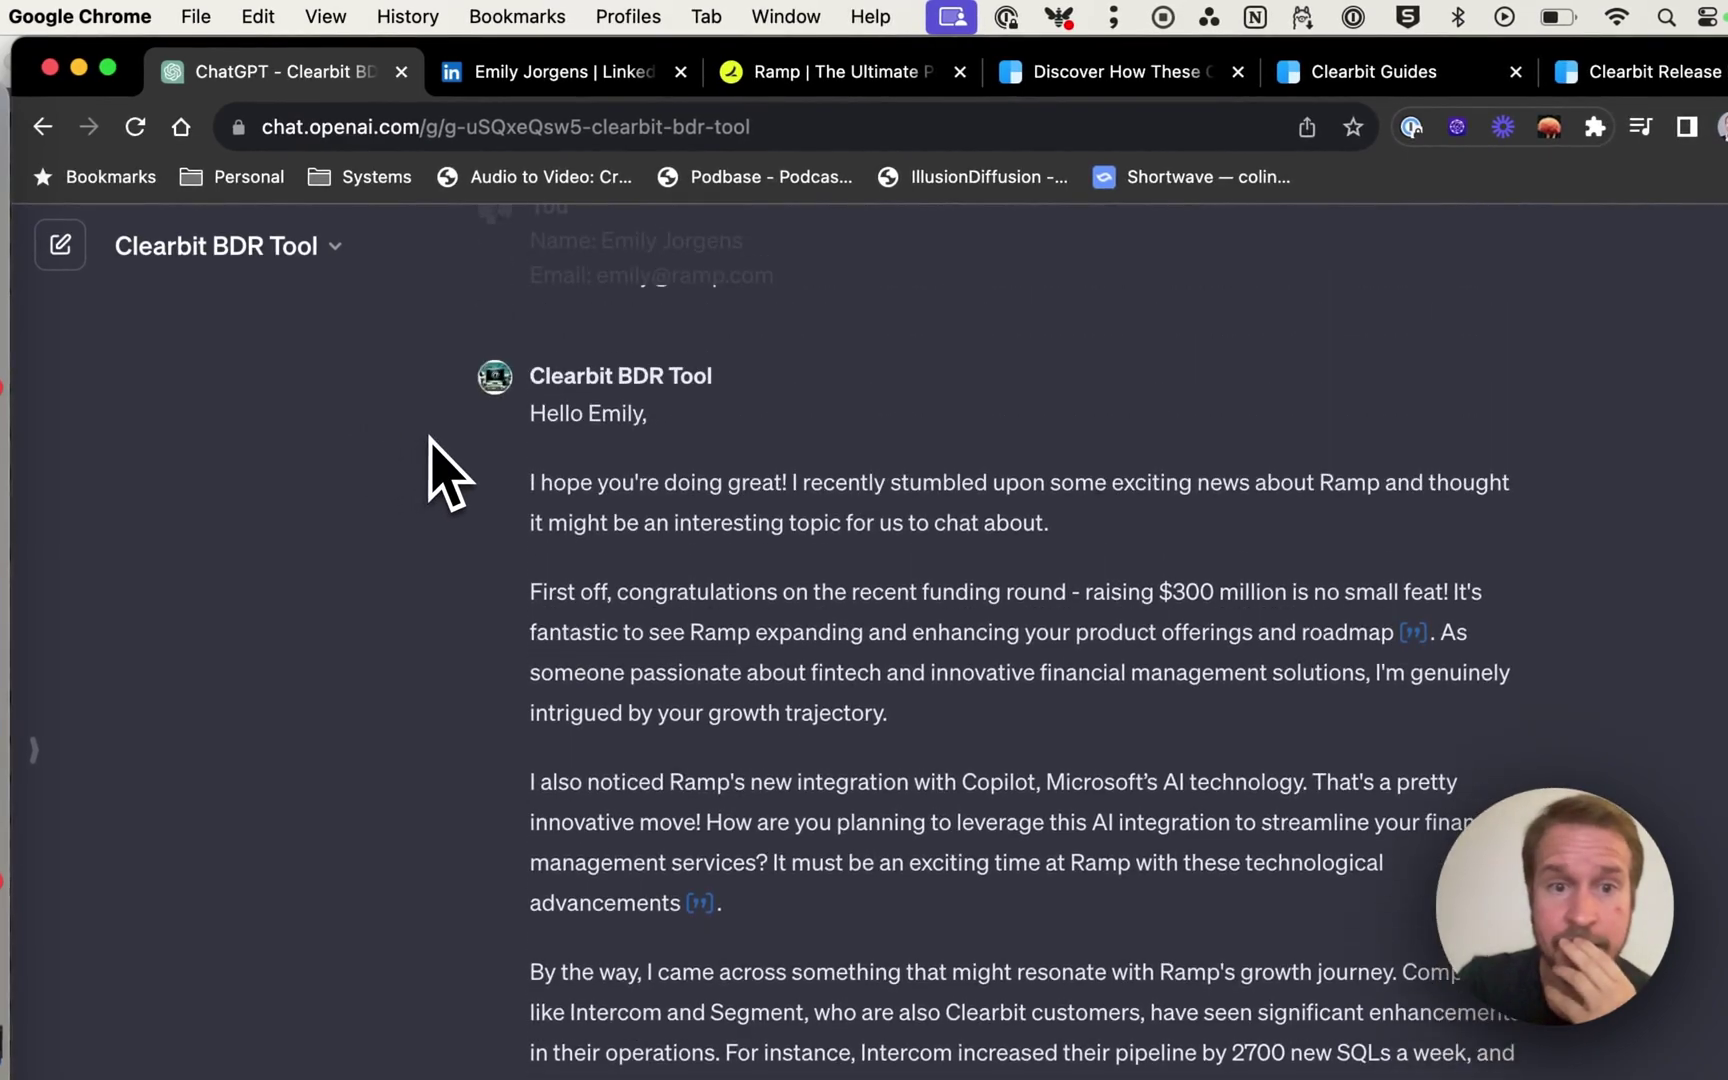
pyautogui.moveTo(538, 425); pyautogui.dragTo(636, 418)
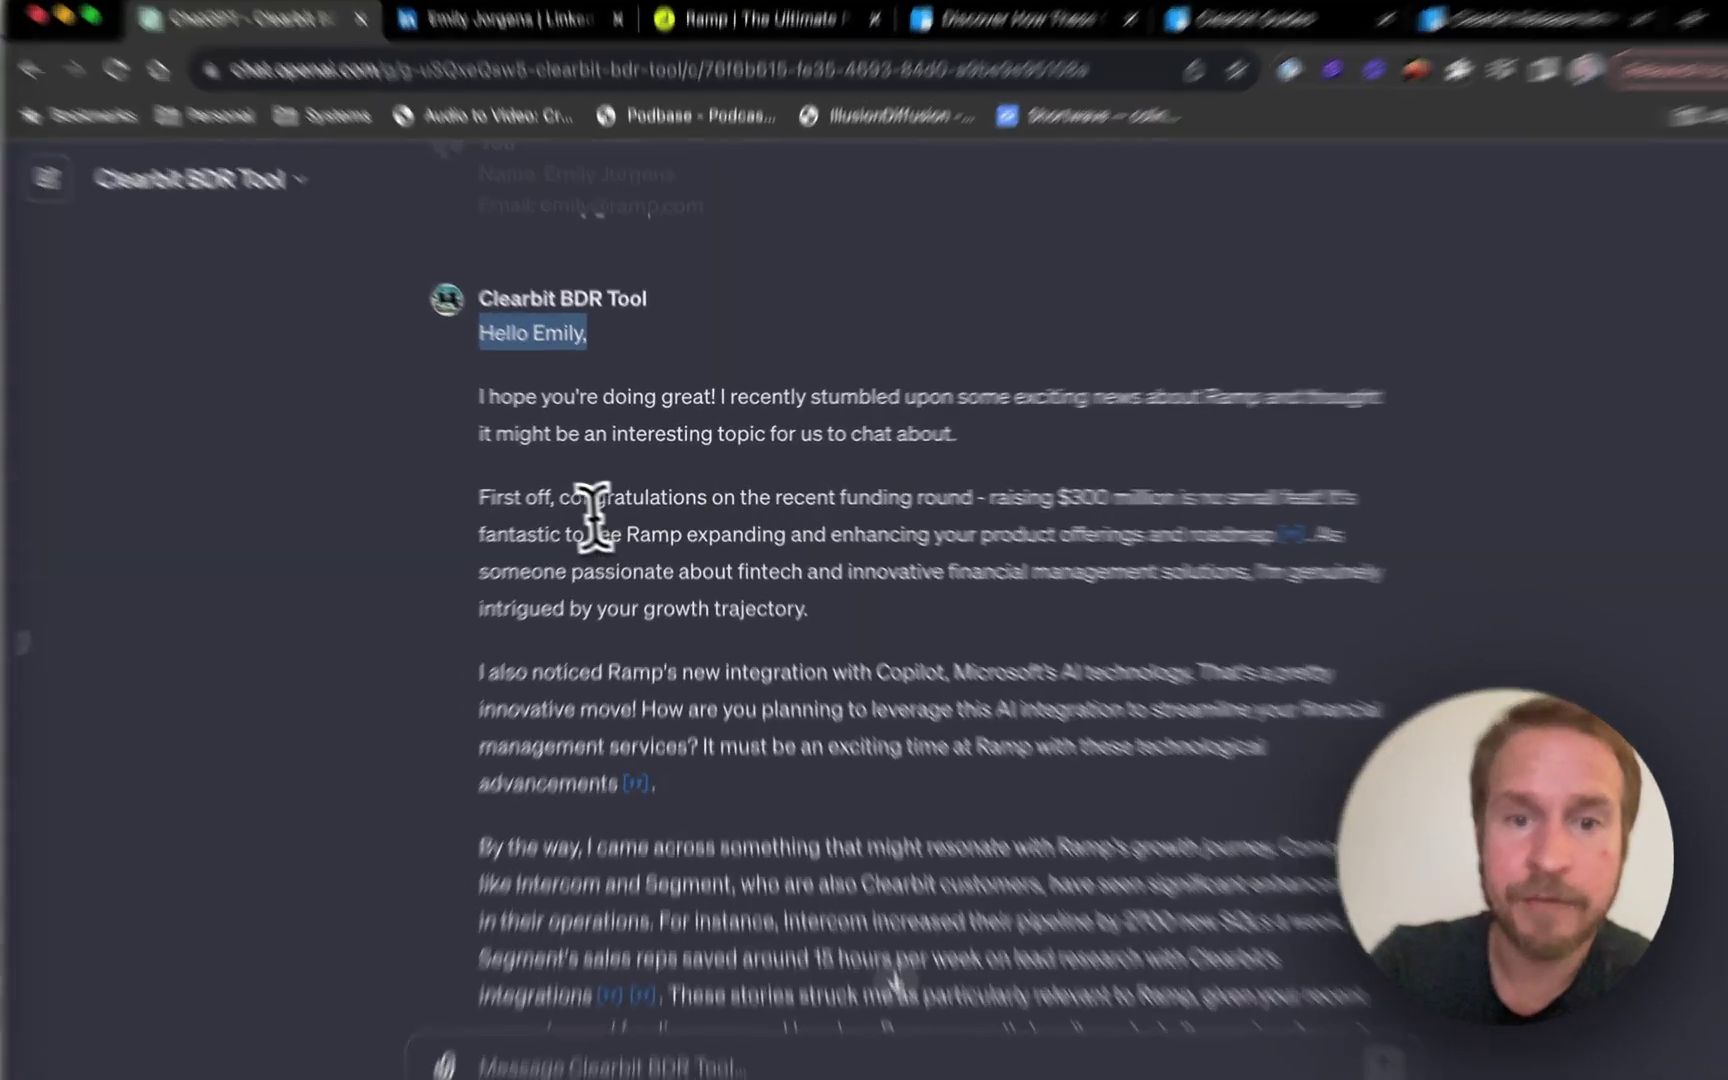
pyautogui.moveTo(572, 495); pyautogui.dragTo(883, 498)
pyautogui.moveTo(1075, 550); pyautogui.dragTo(1600, 537)
pyautogui.moveTo(1705, 606)
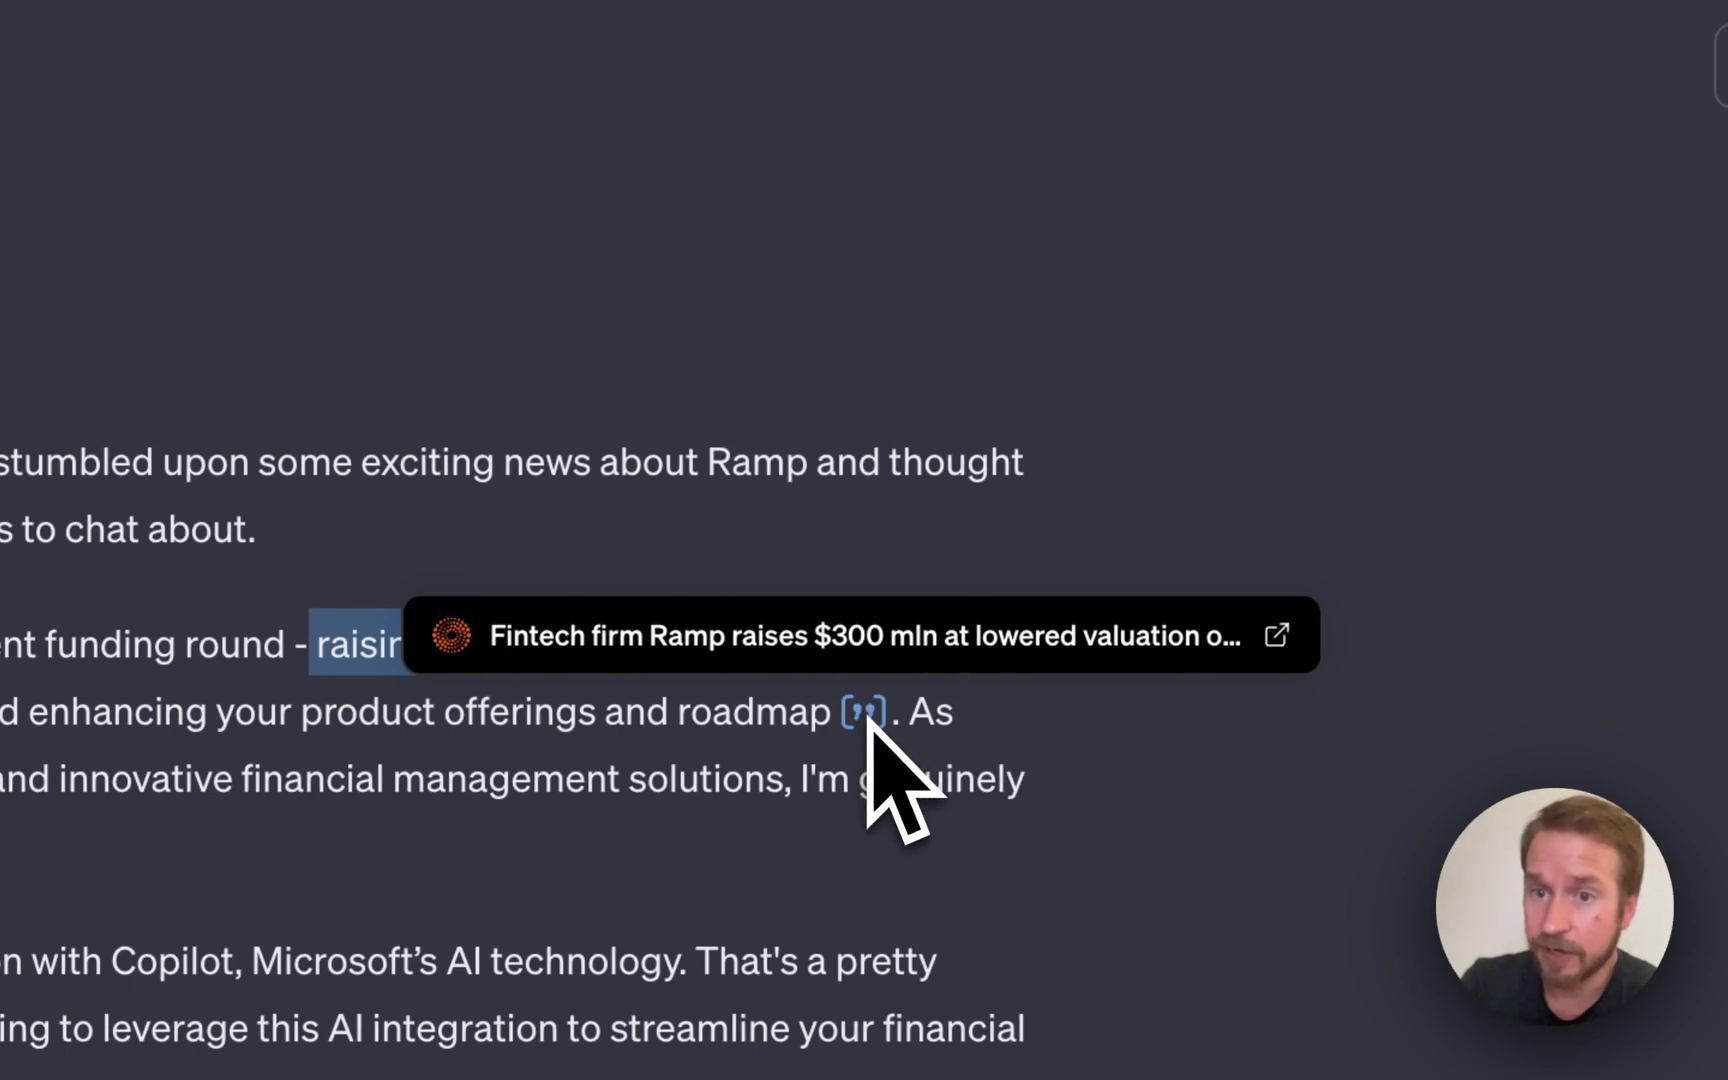
pyautogui.click(1274, 640)
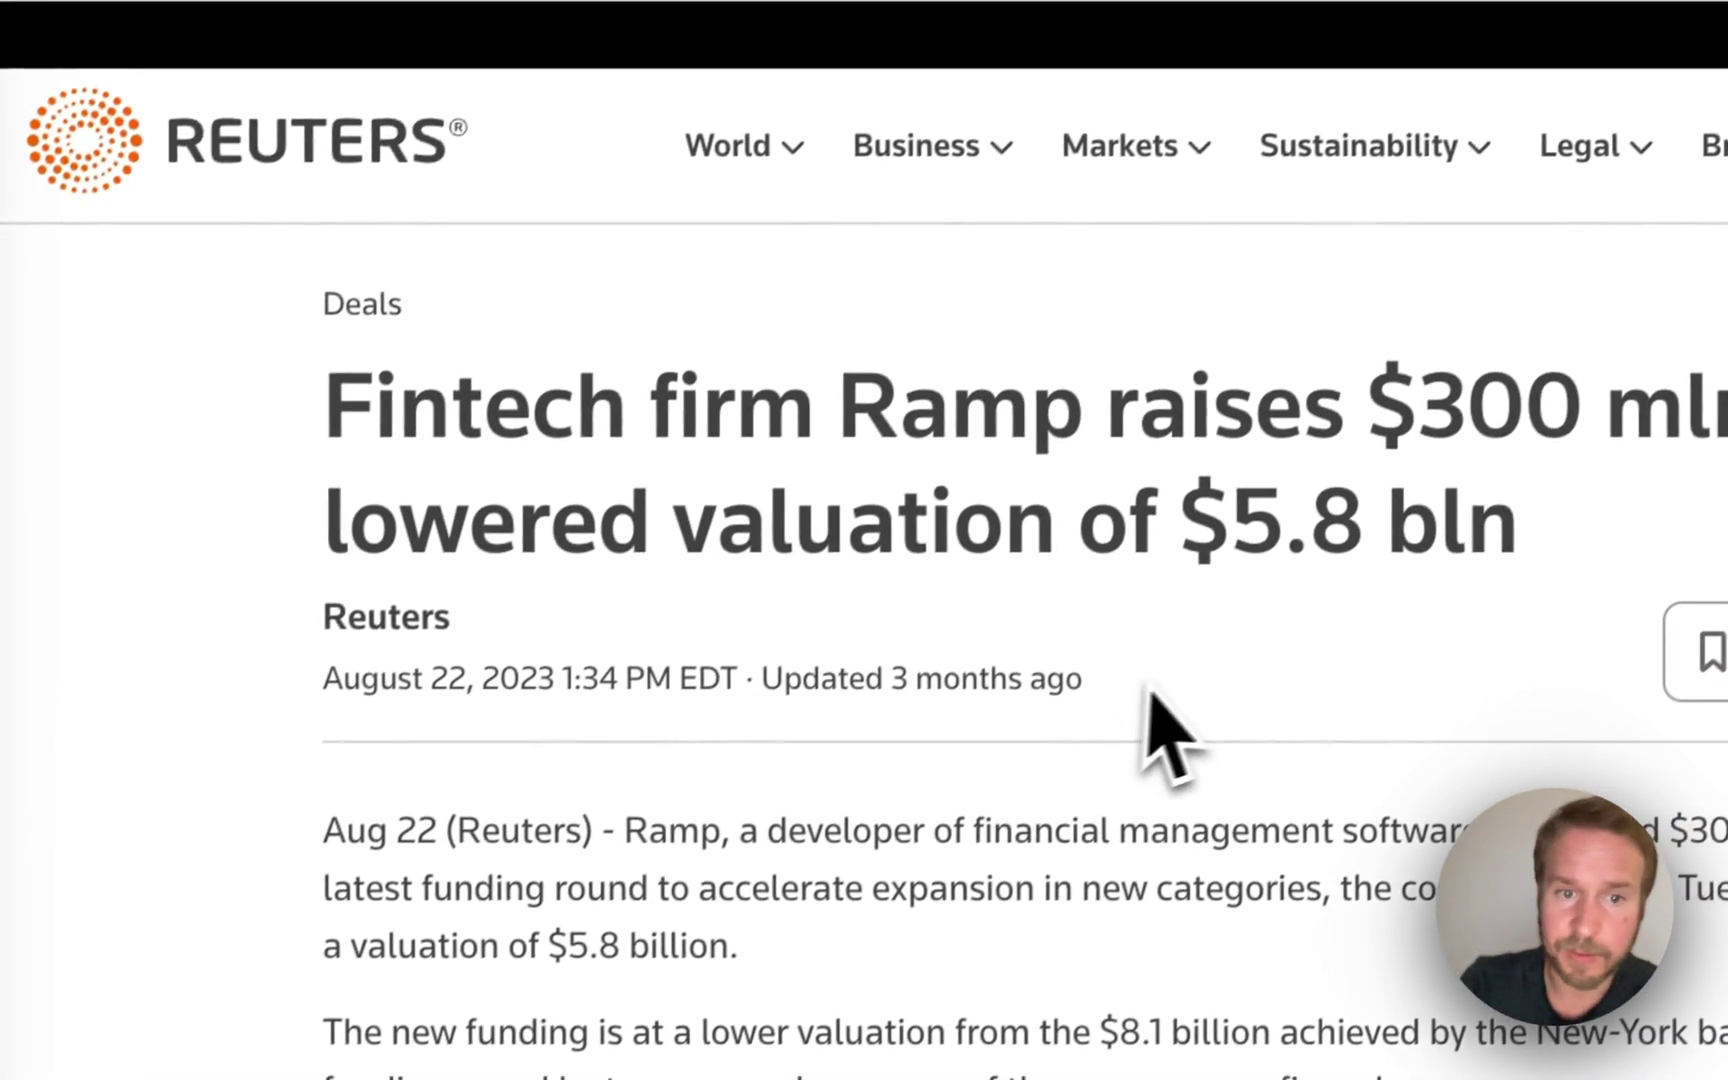
# Highlight the Reuters article's 'Updated 3 months ago' timestamp under the headline.
pyautogui.moveTo(1120, 675); pyautogui.dragTo(710, 660)
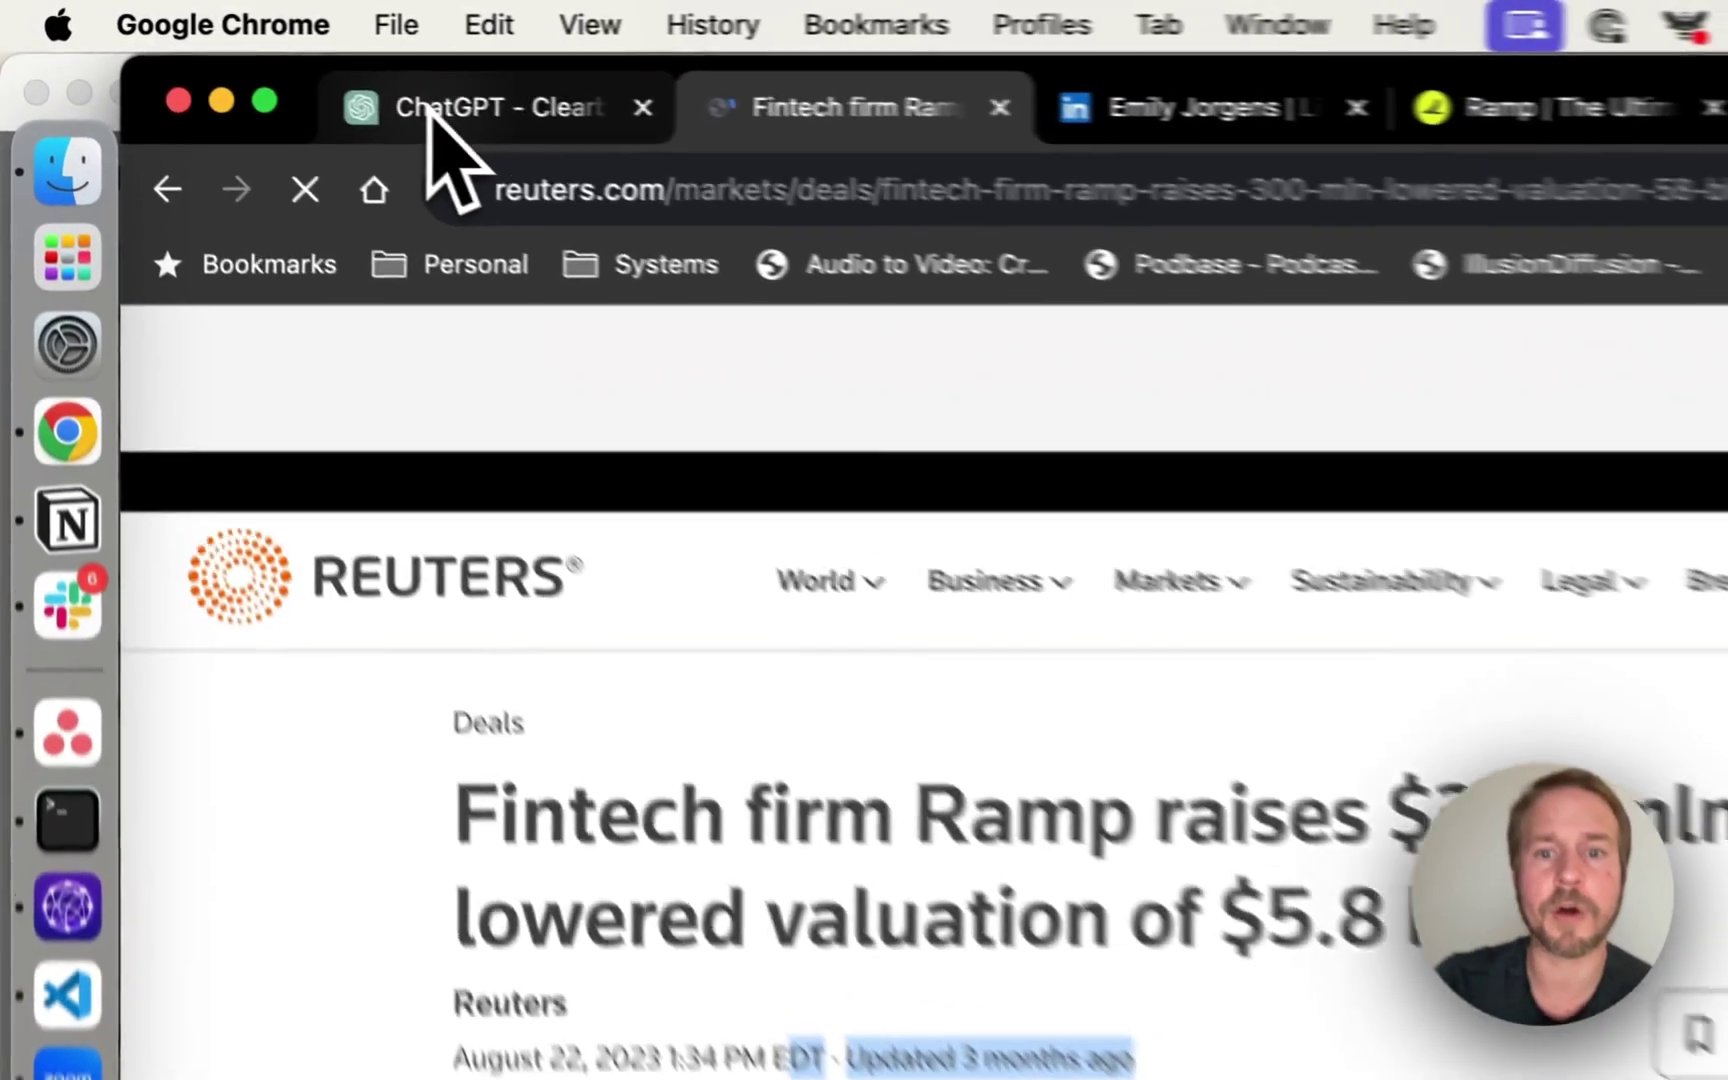
# Review the draft's Copilot sentence and its question about using the AI integration.
pyautogui.click(258, 62)
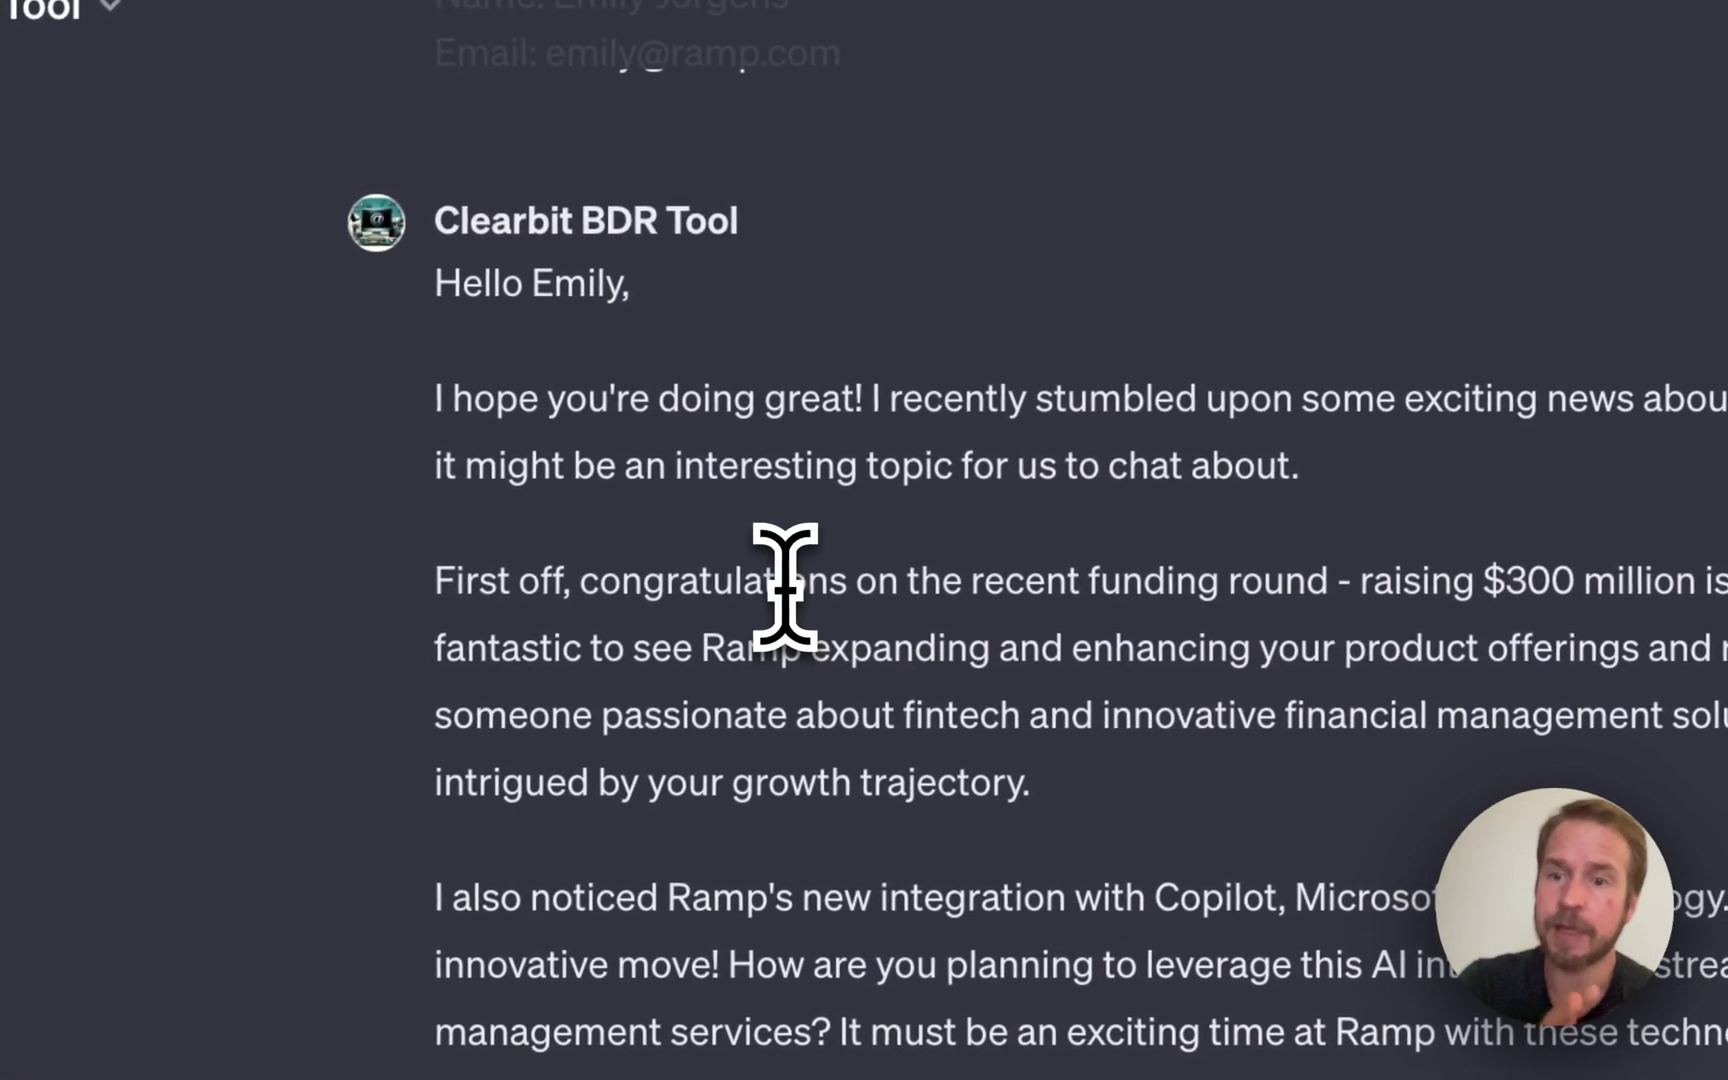
pyautogui.scroll(-3, 785, 585)
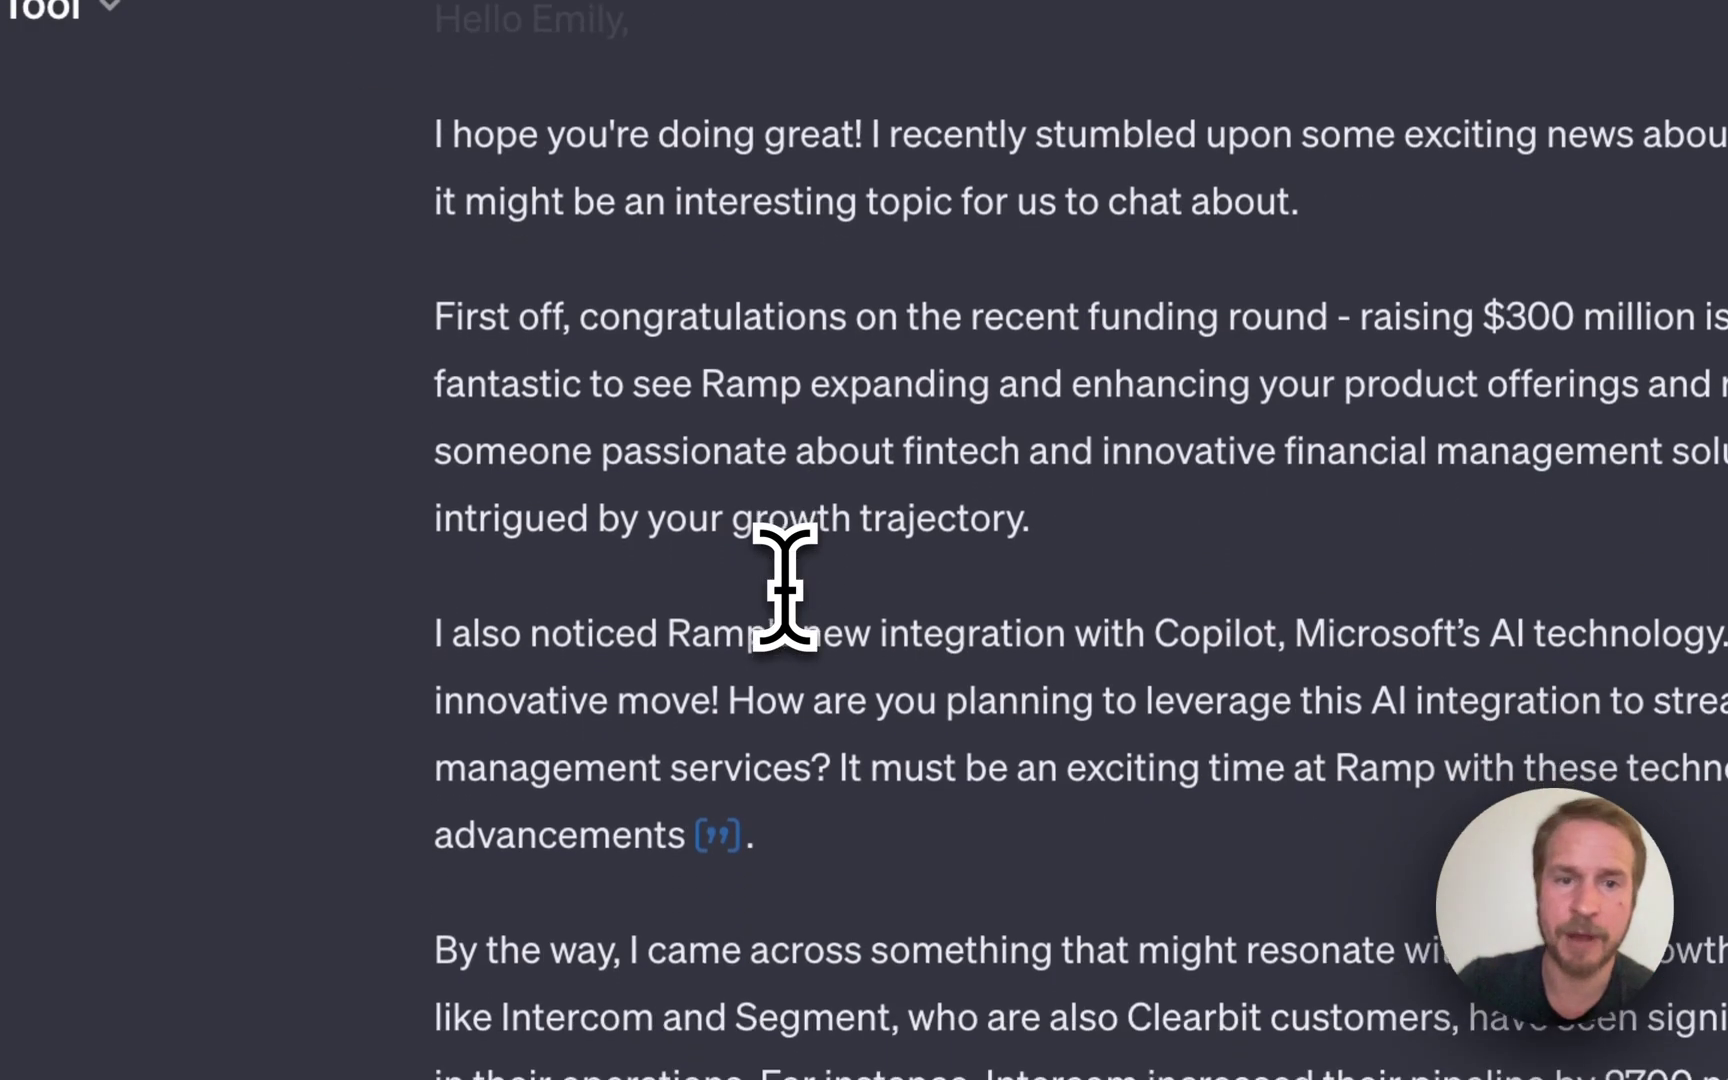
pyautogui.scroll(-1, 455, 605)
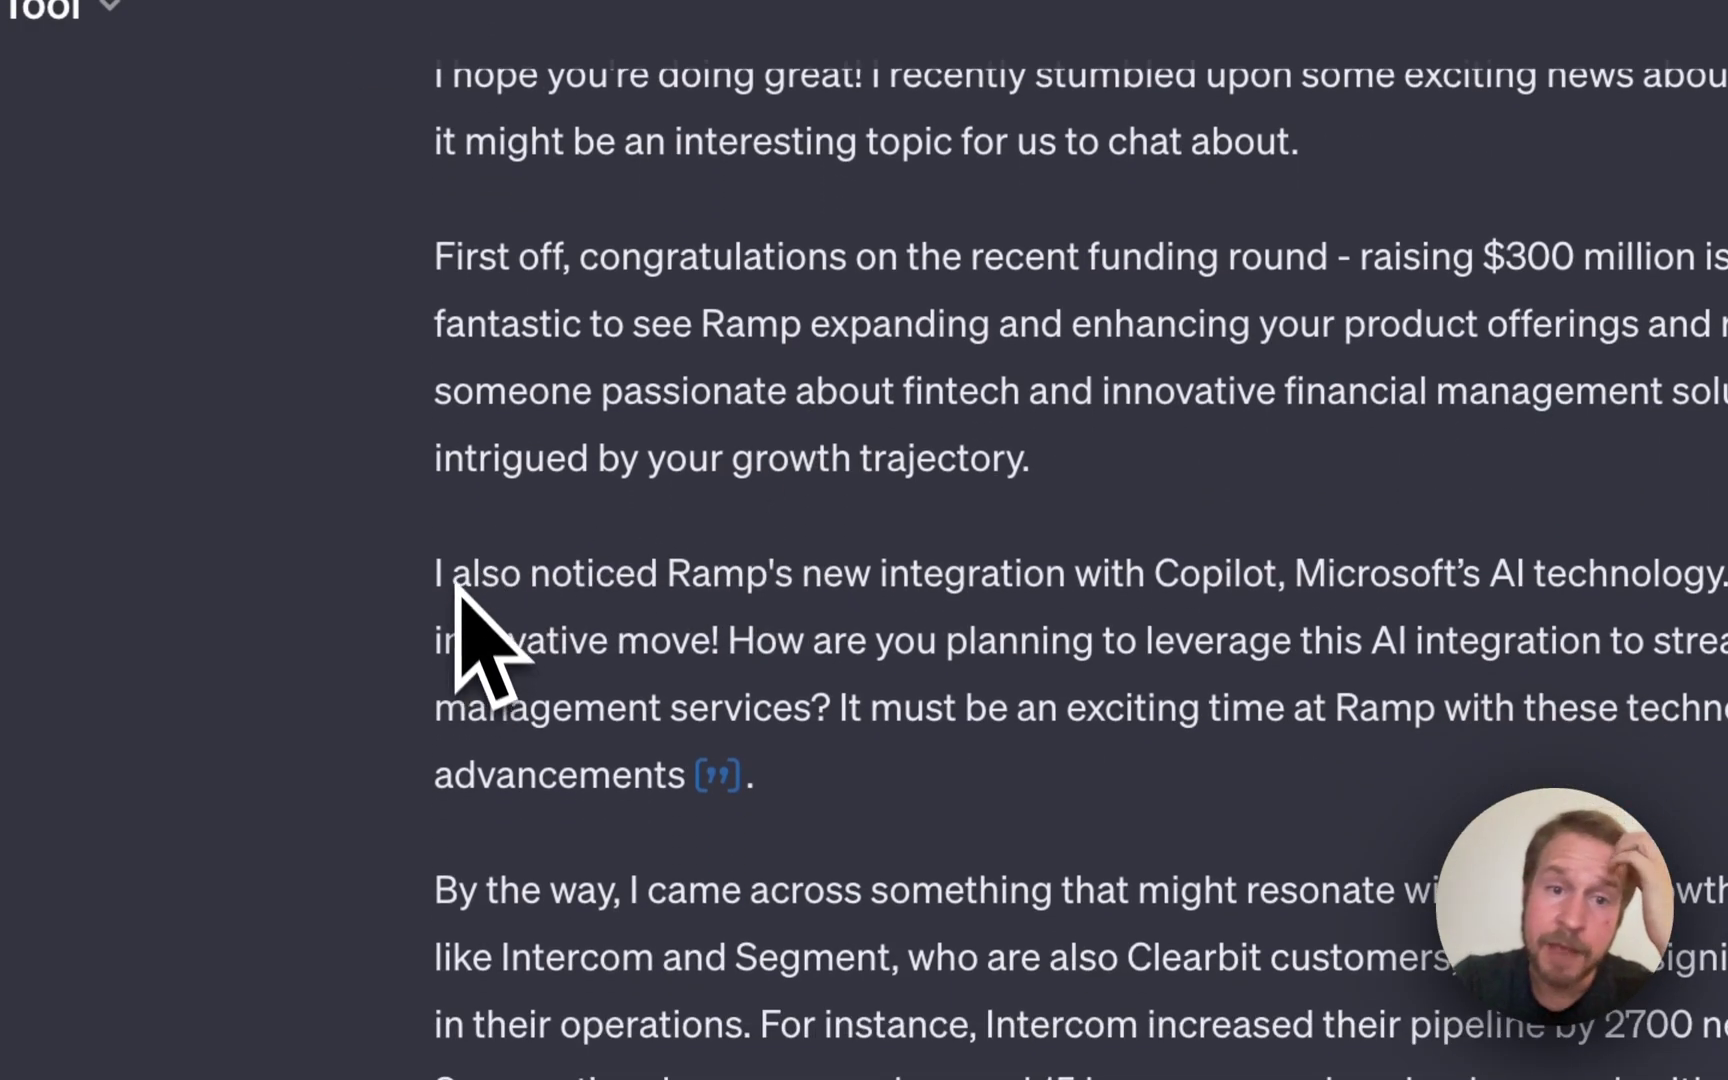
pyautogui.moveTo(436, 575); pyautogui.dragTo(1585, 570)
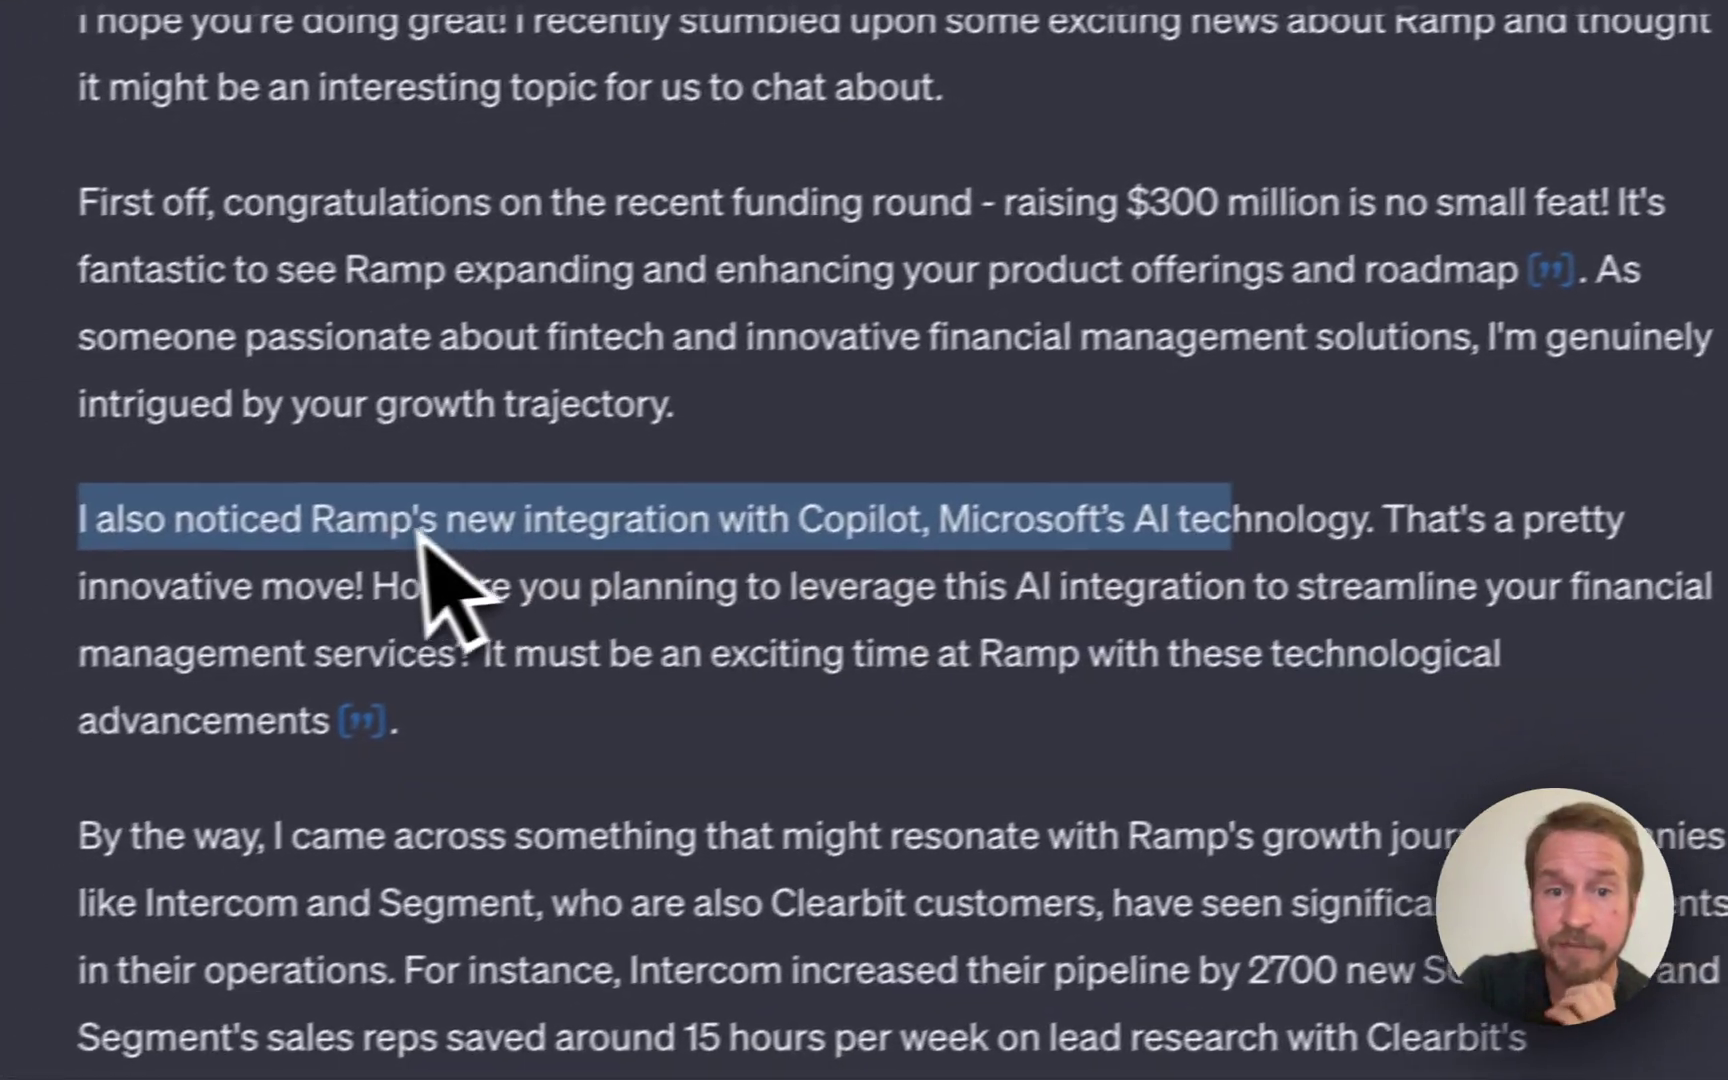
pyautogui.click(166, 609)
pyautogui.moveTo(438, 568); pyautogui.dragTo(889, 645)
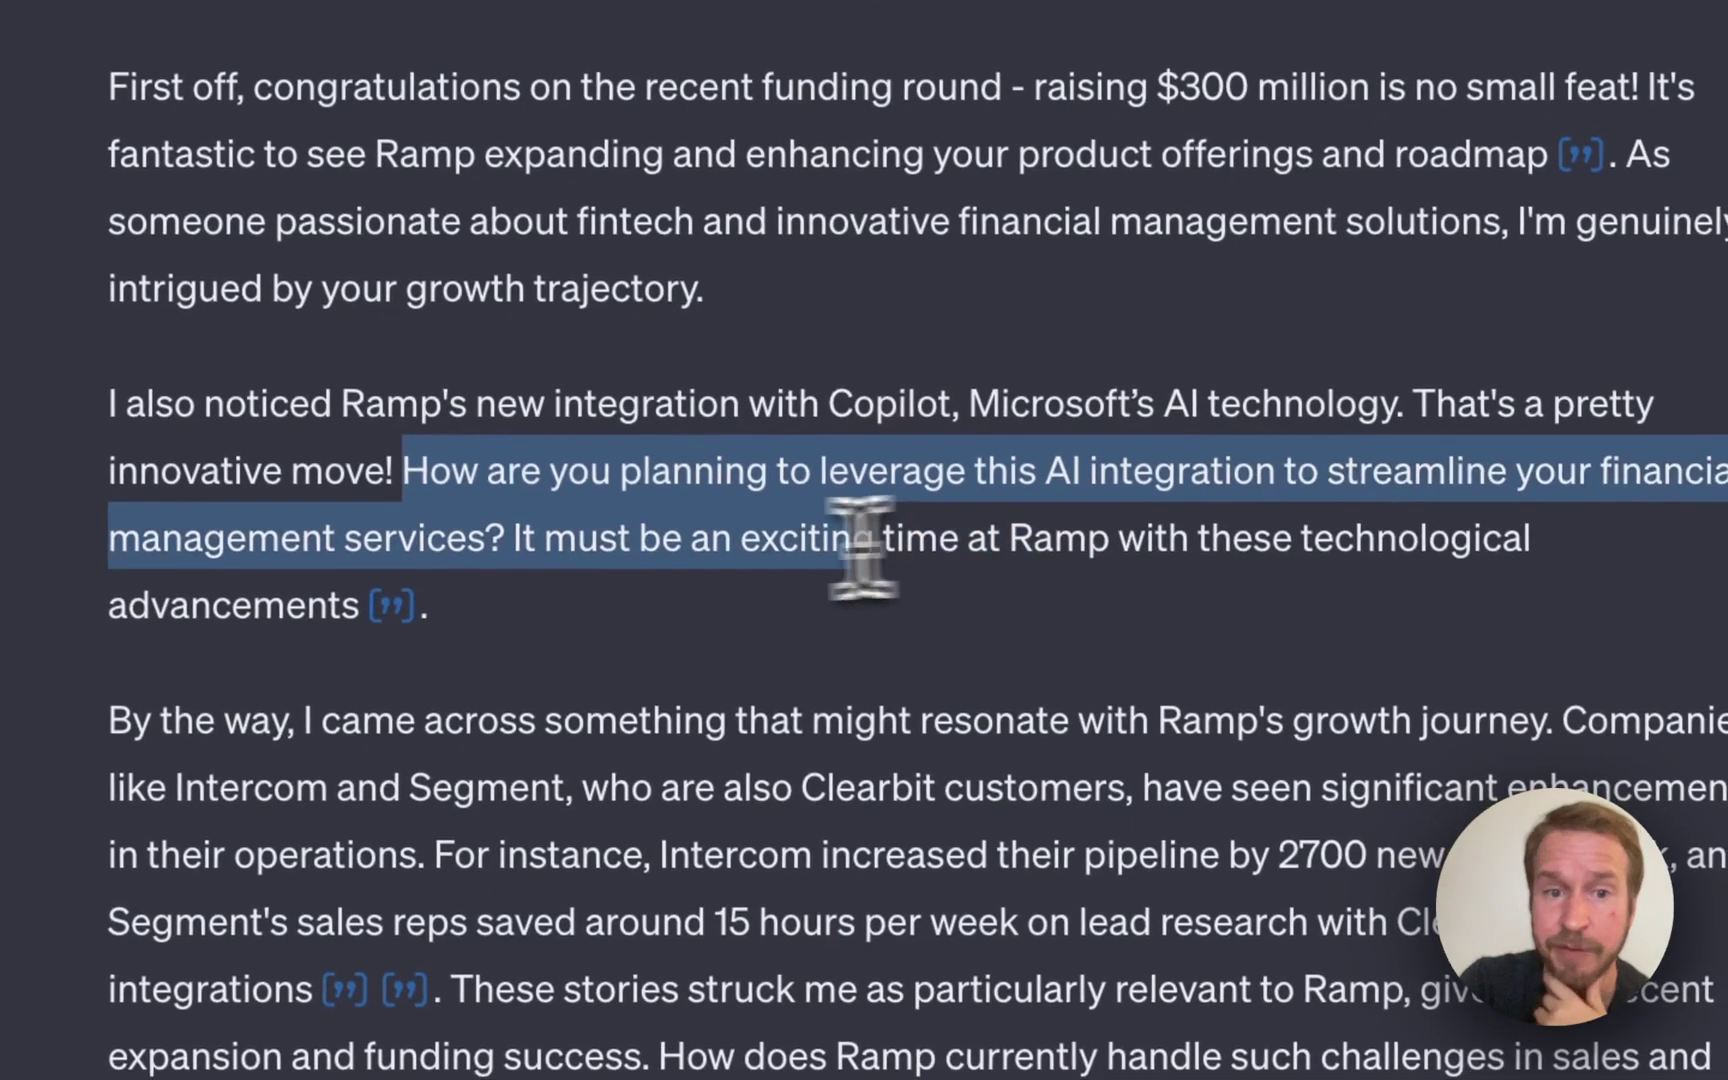
pyautogui.moveTo(862, 548); pyautogui.dragTo(509, 530)
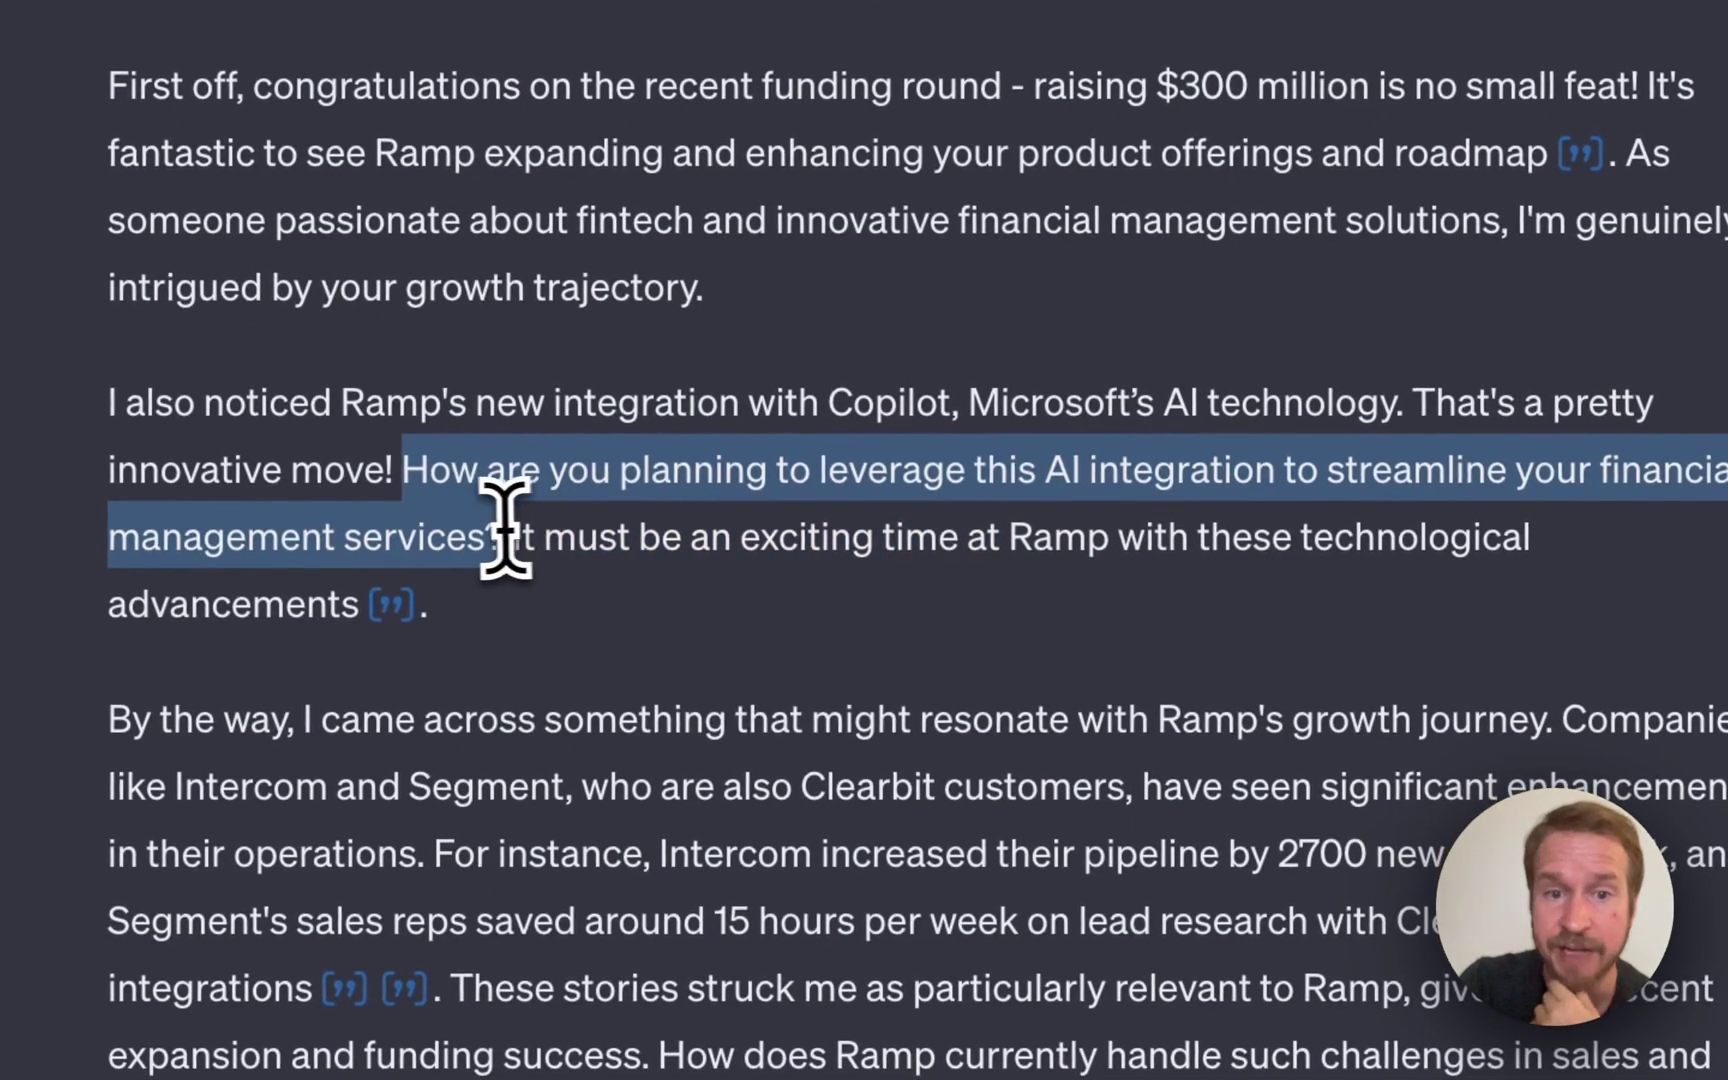
pyautogui.click(517, 521)
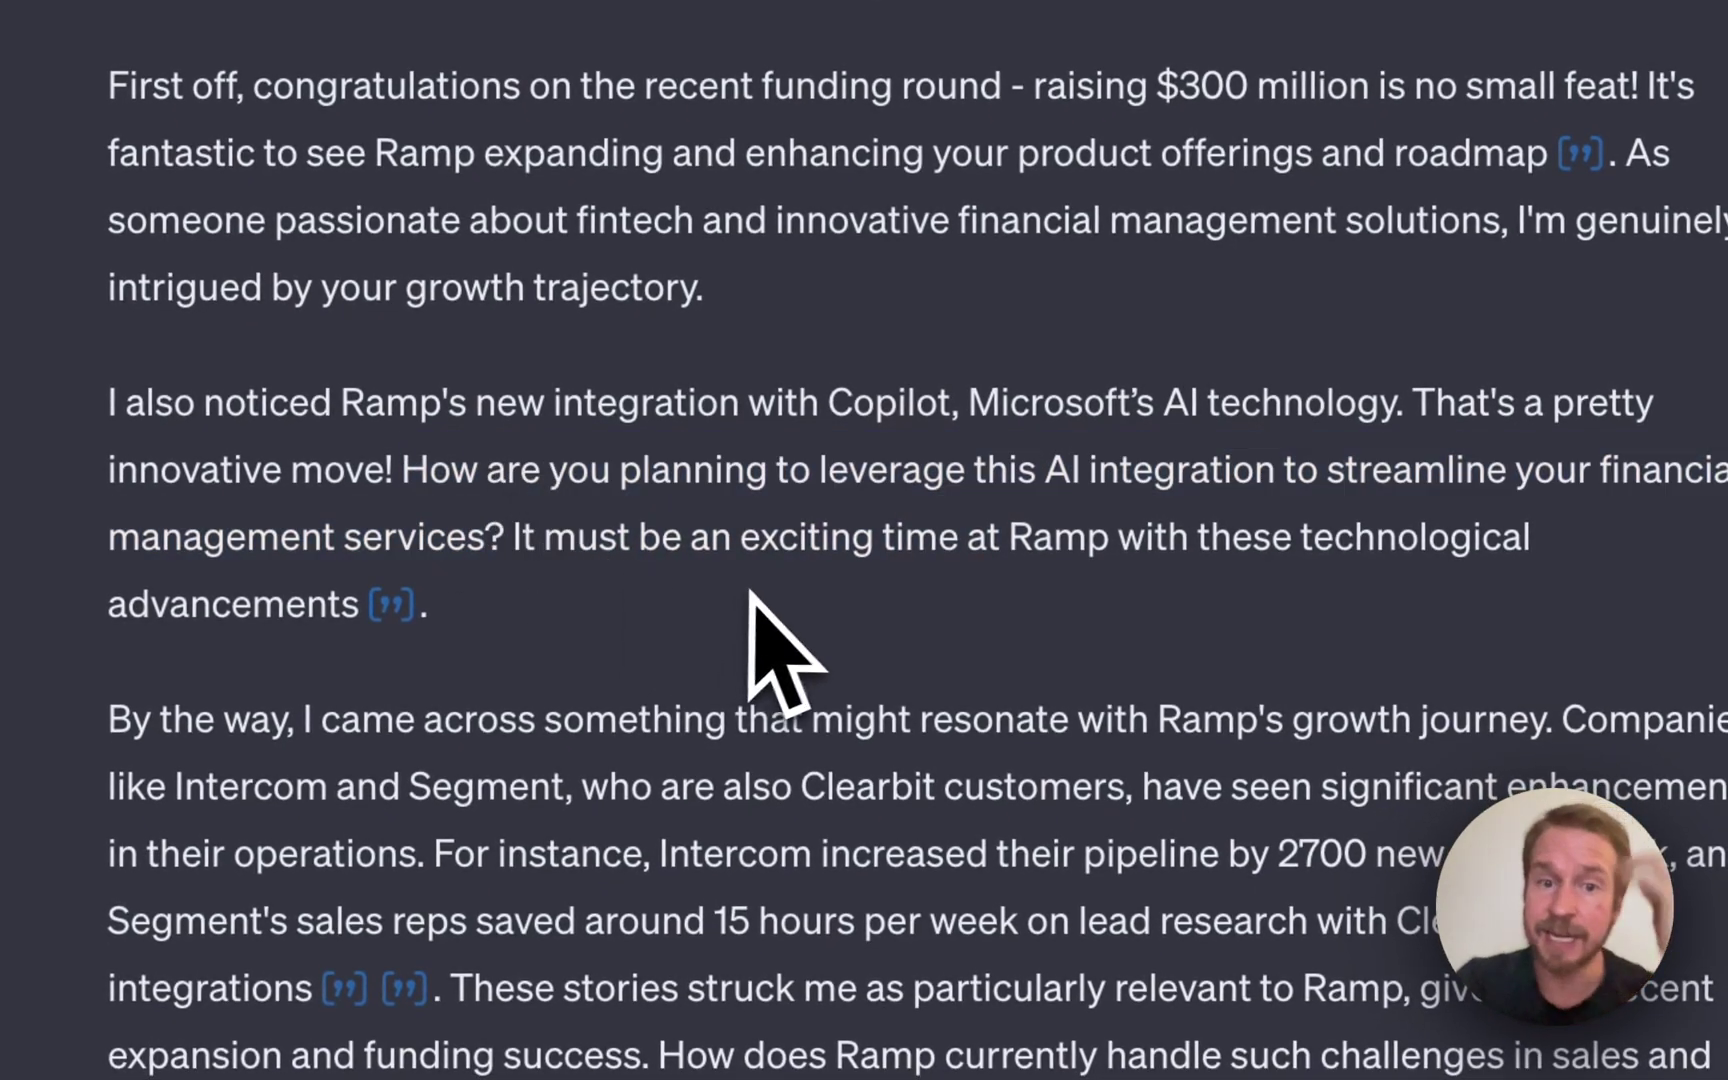
# Highlight the 'By the way' paragraph's claim about Clearbit customers, then view Clearbit's customer stories.
pyautogui.moveTo(391, 604)
pyautogui.scroll(-5, 640, 620)
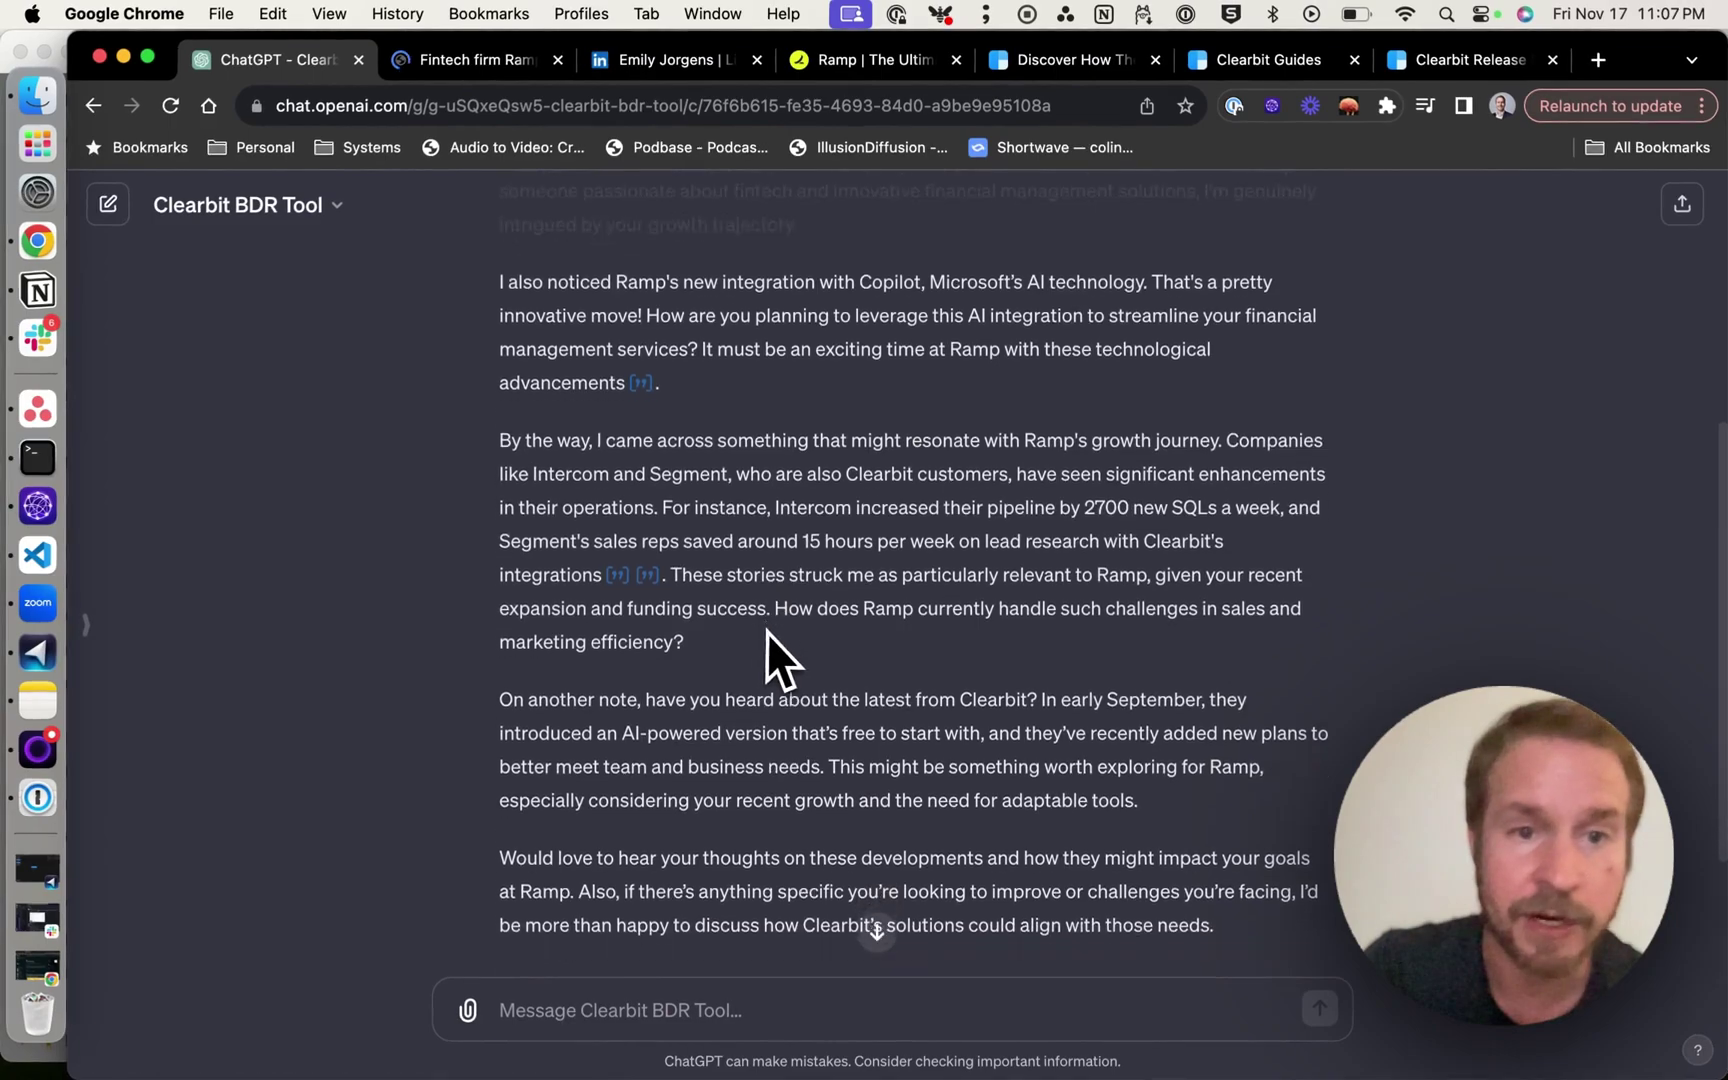
pyautogui.moveTo(500, 386); pyautogui.dragTo(985, 385)
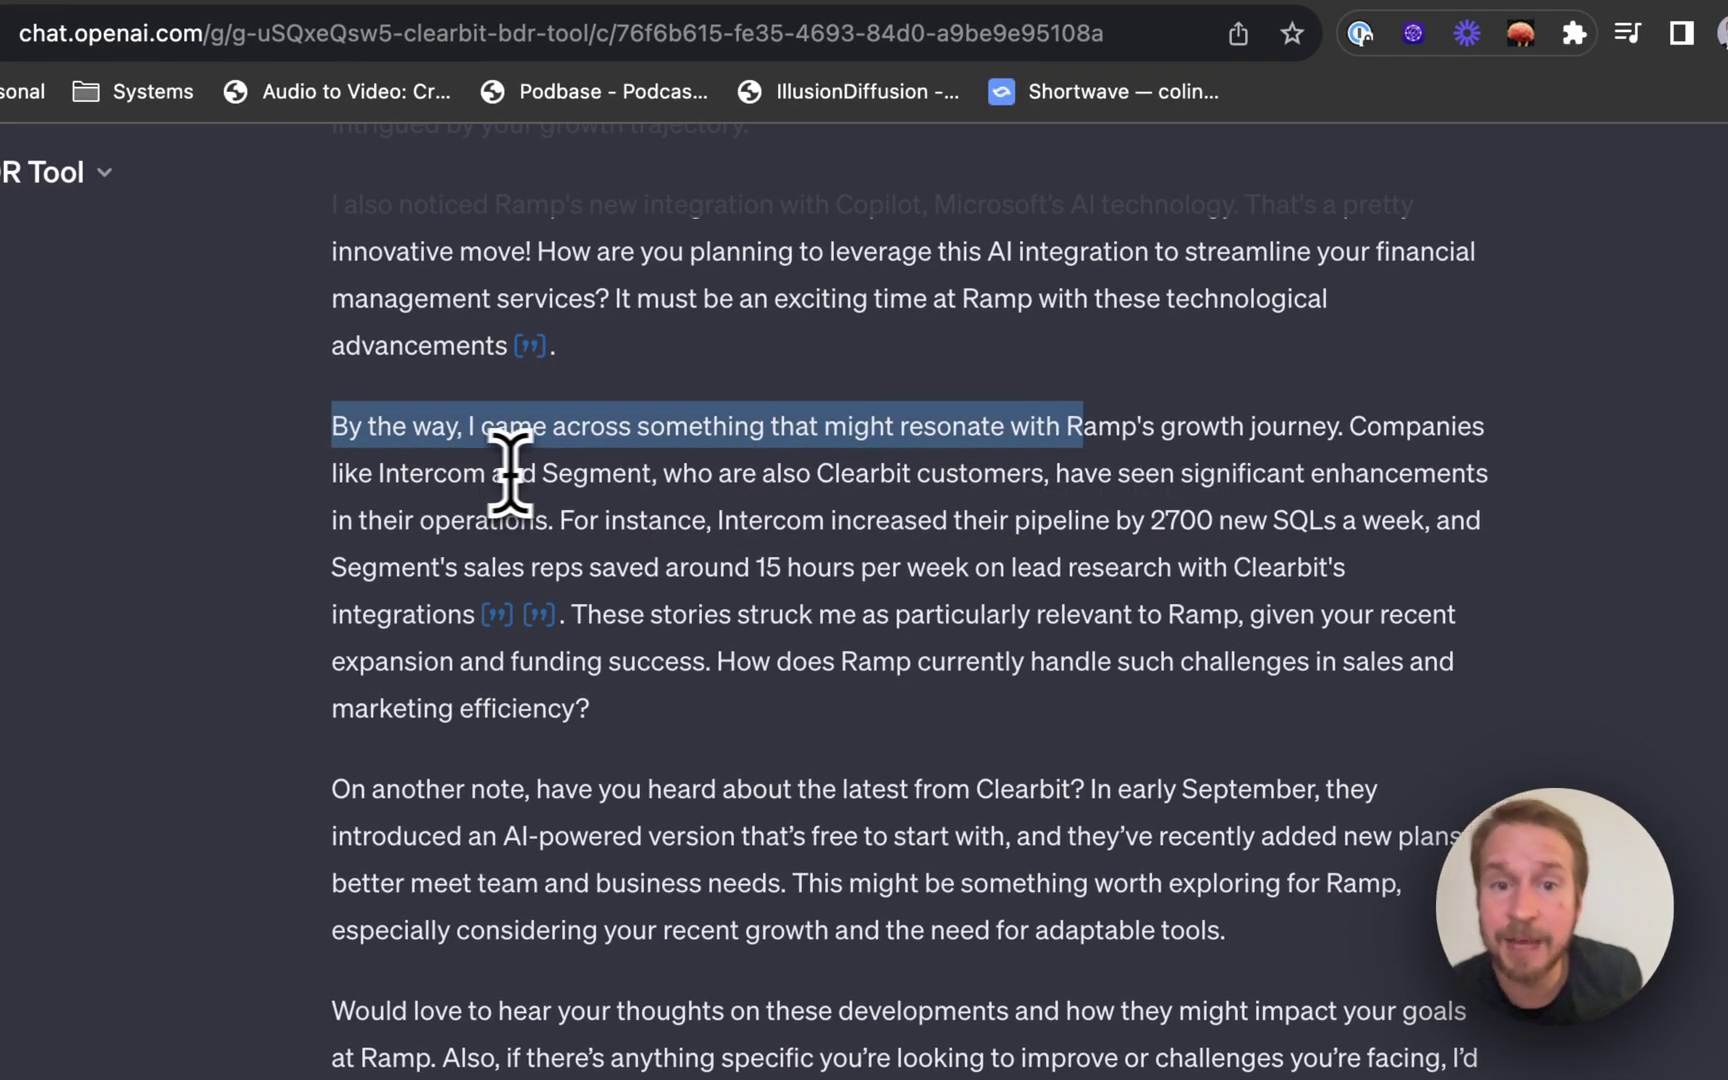
pyautogui.moveTo(688, 474); pyautogui.dragTo(978, 471)
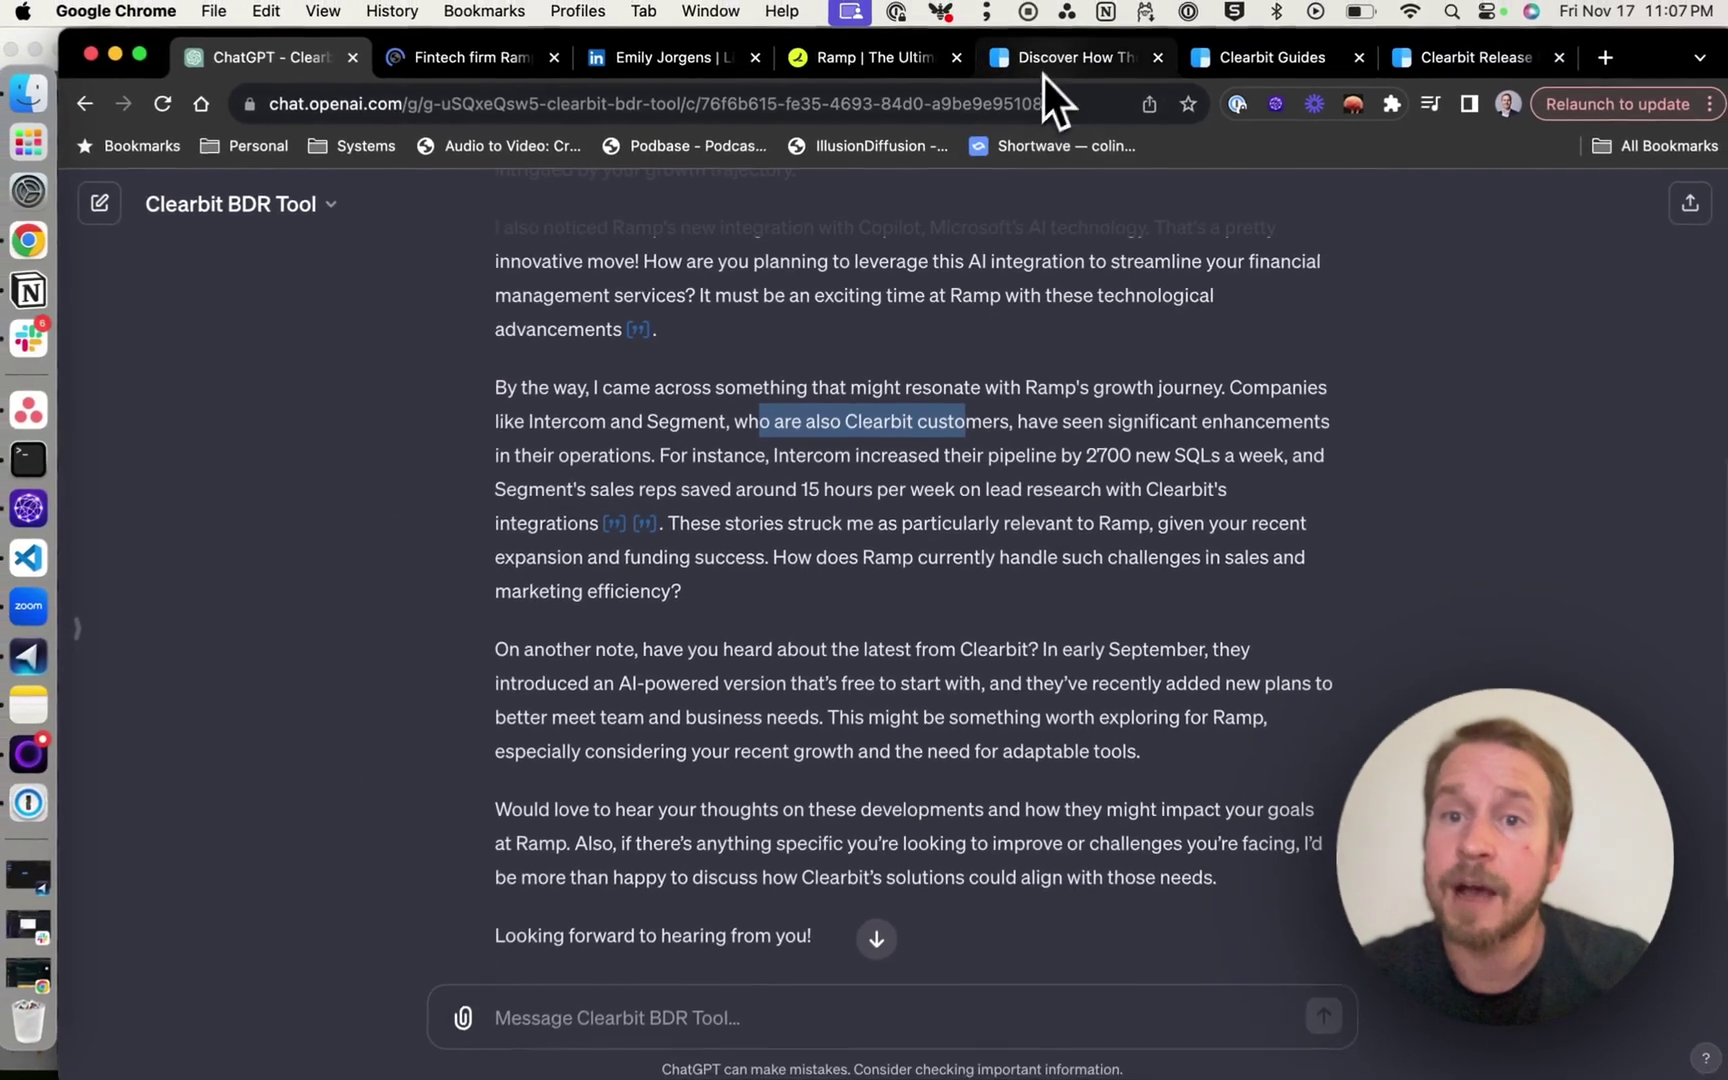
pyautogui.click(1042, 73)
# Search Clearbit's customers page for 'segment' to confirm the 15-hours-per-week lead research claim.
pyautogui.scroll(-10, 771, 559)
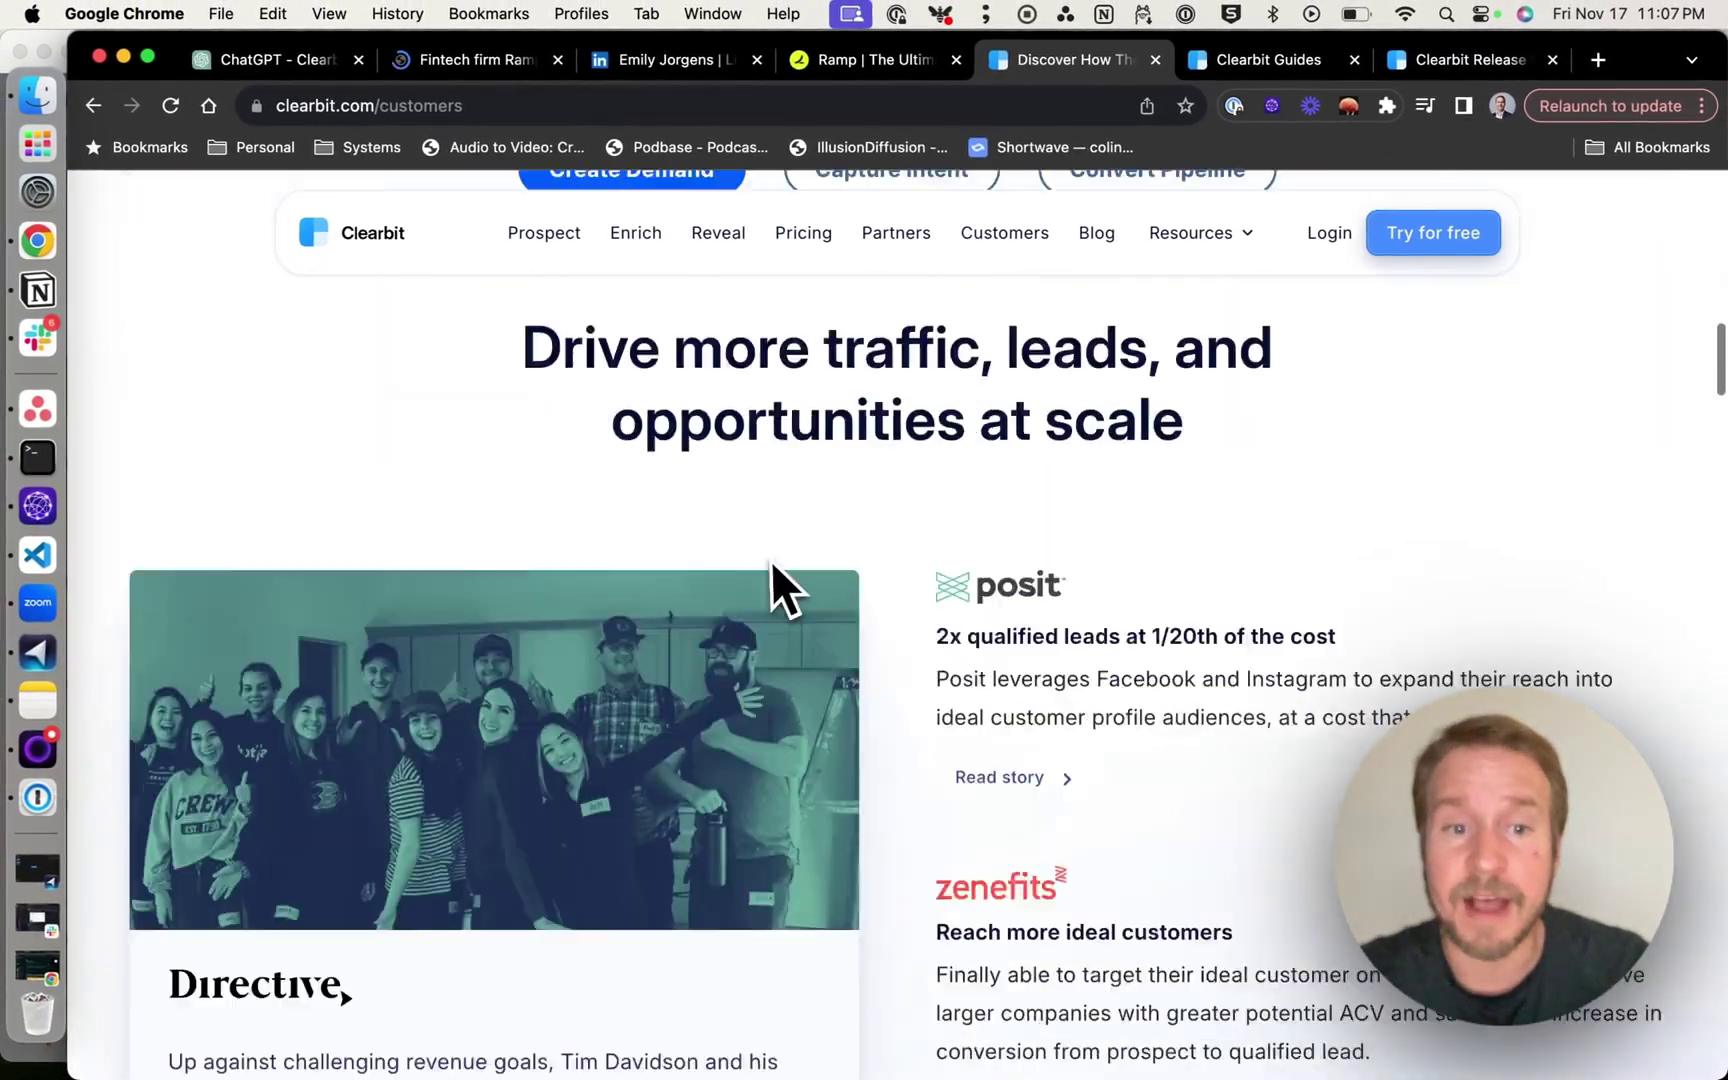
pyautogui.scroll(-15, 768, 562)
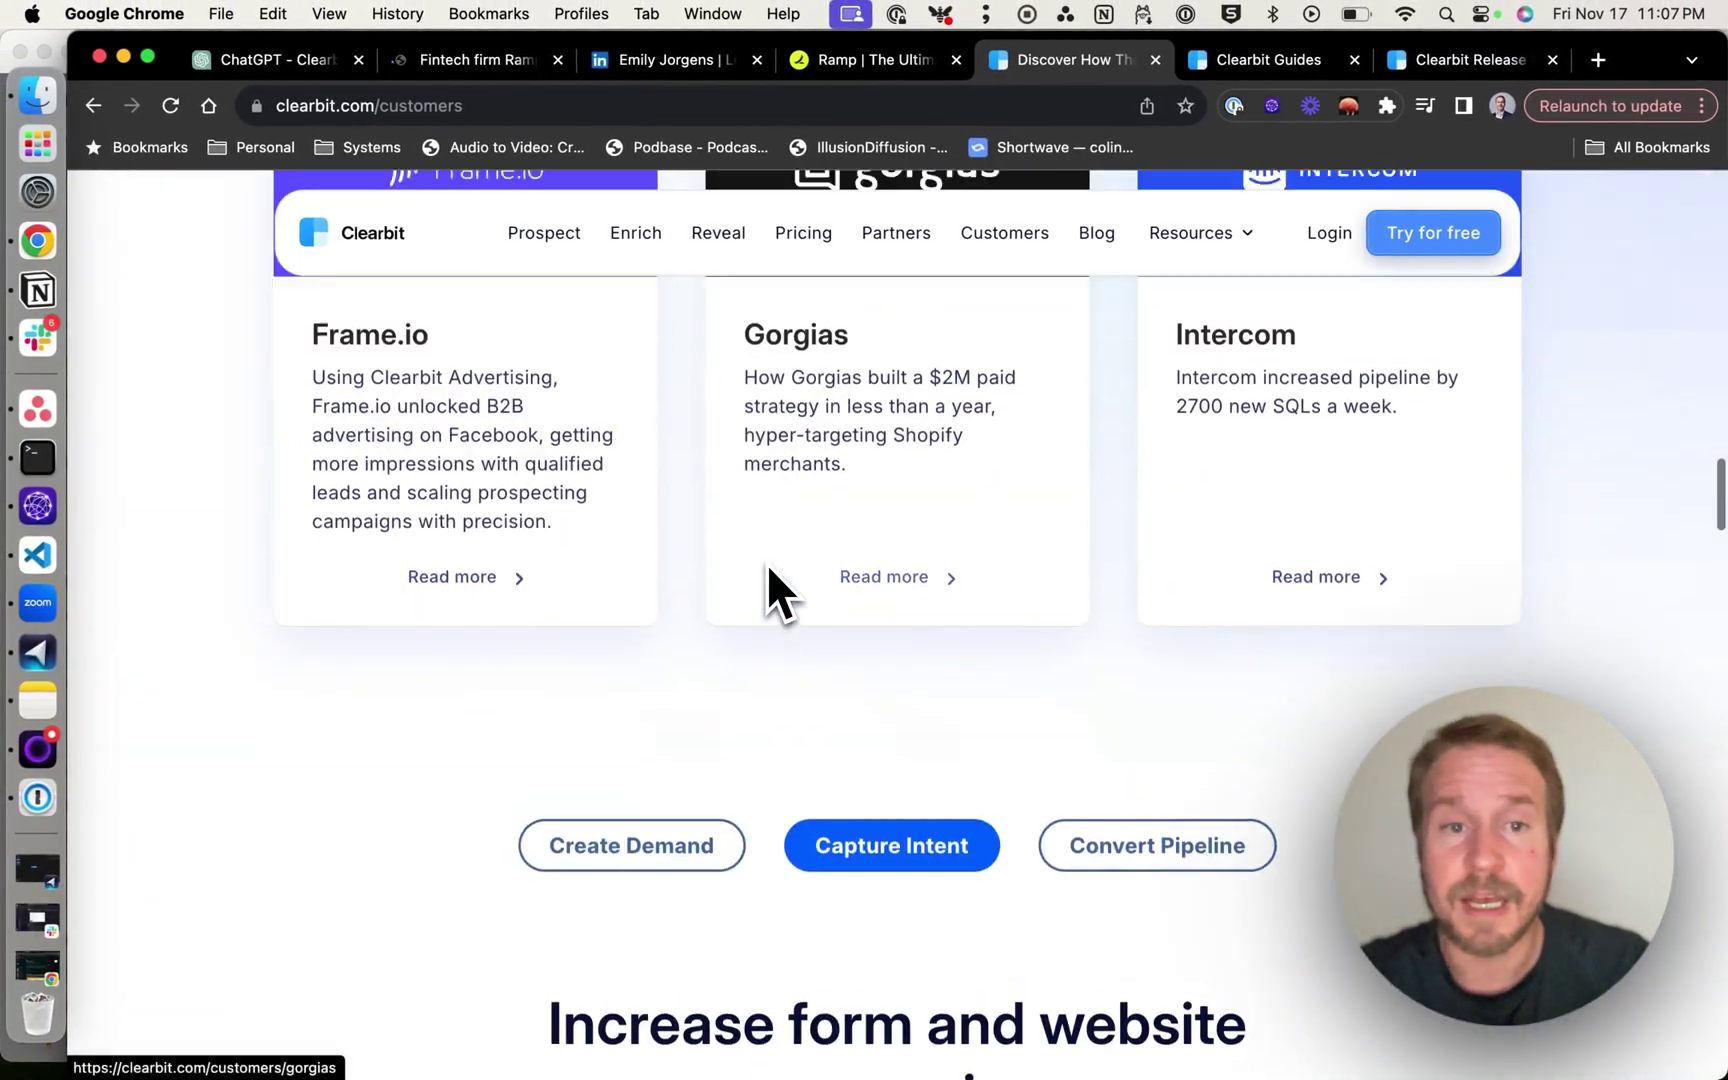
pyautogui.scroll(-15, 767, 597)
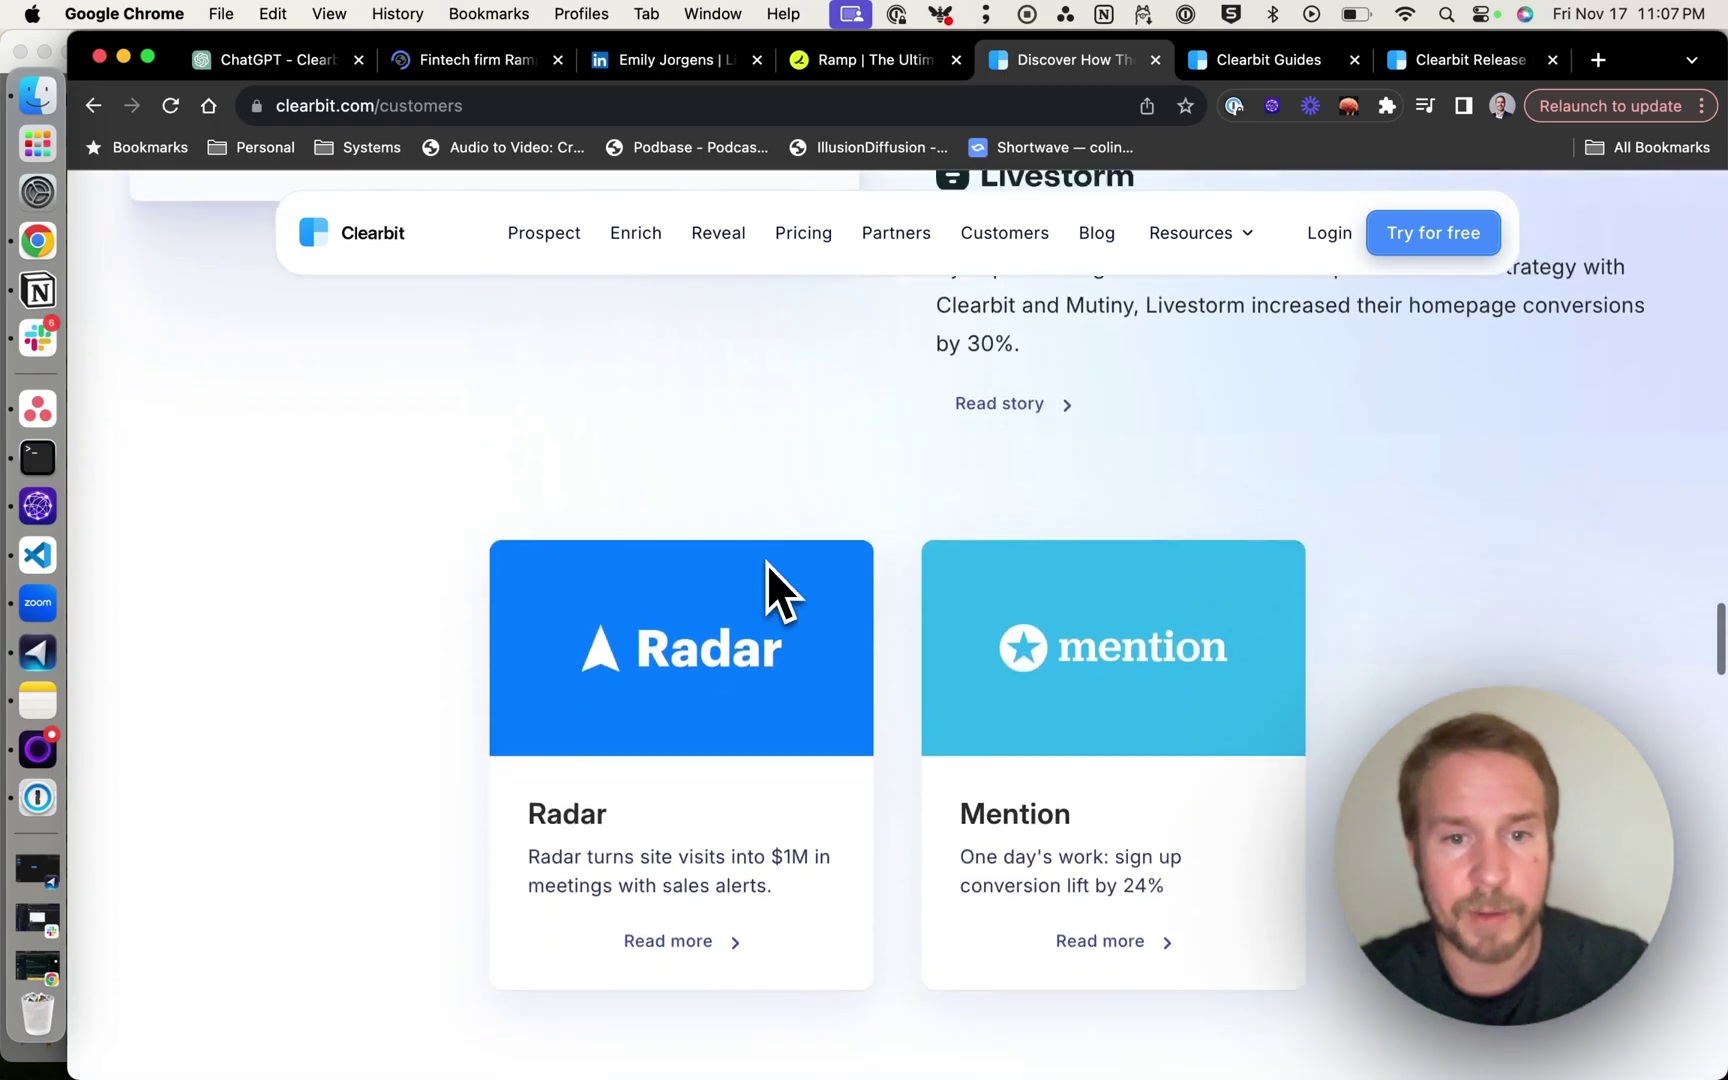
pyautogui.press('super+f')
pyautogui.write('segment')
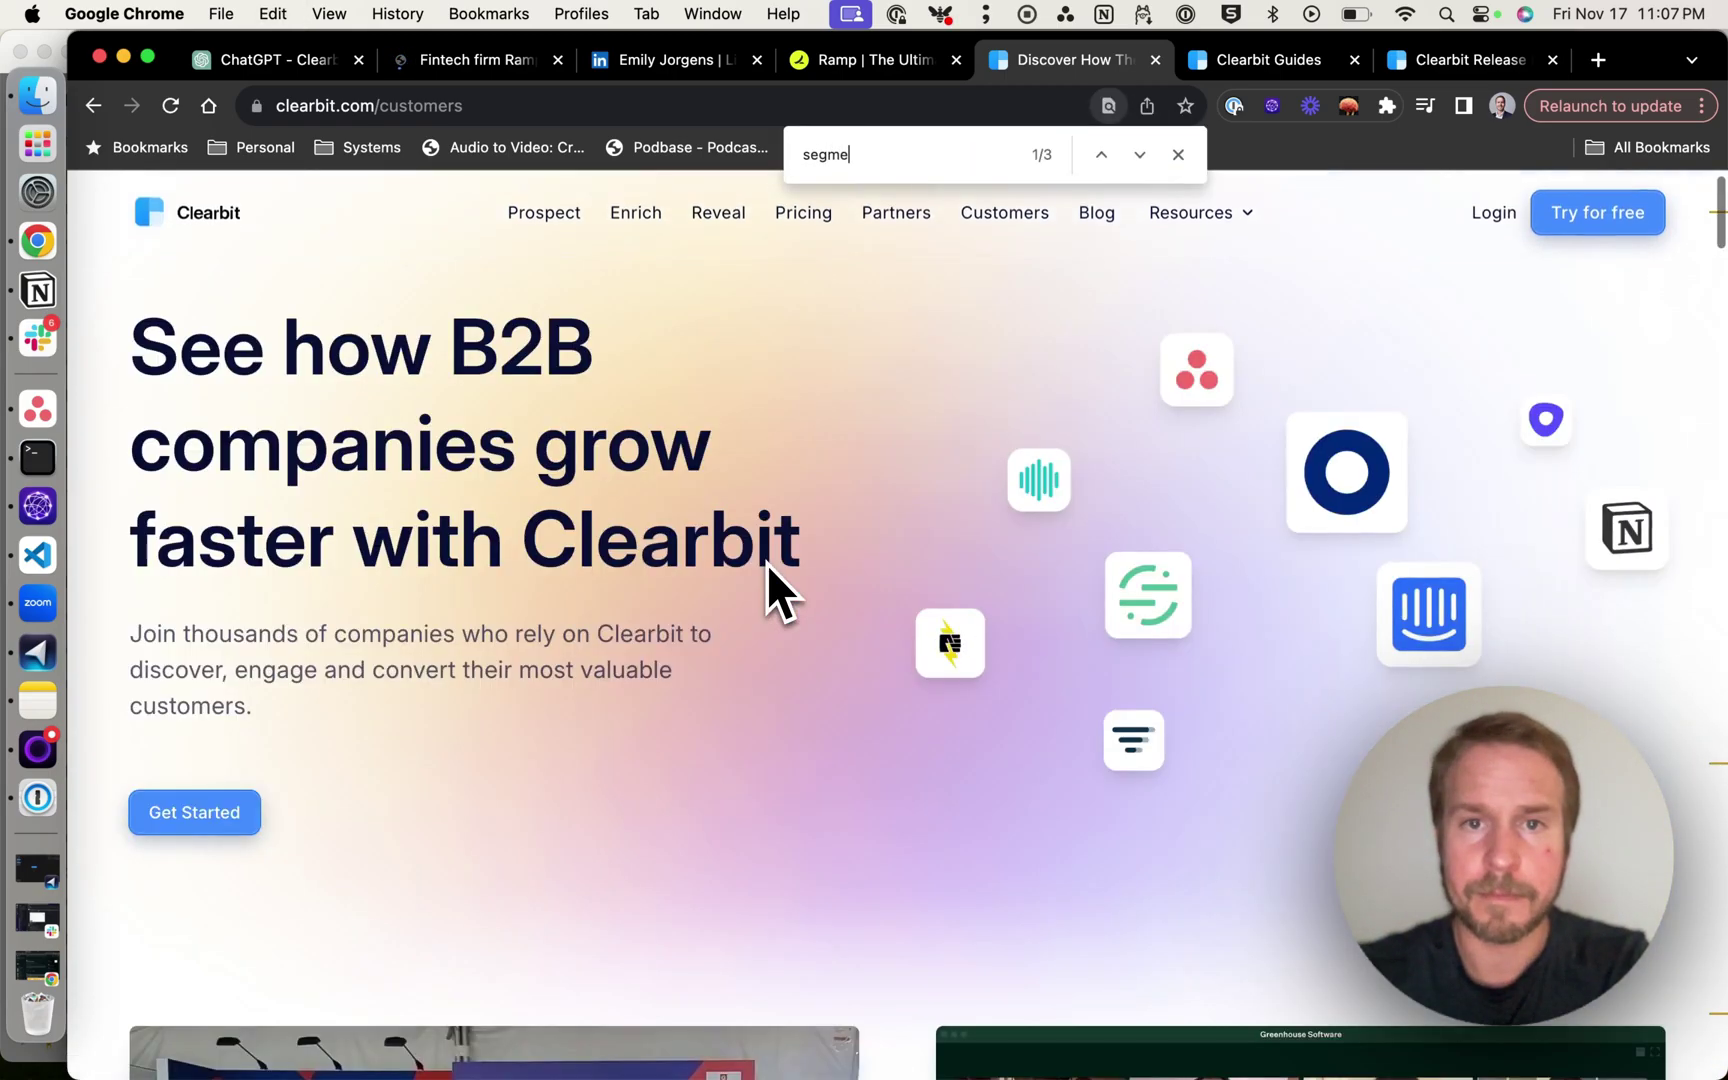
pyautogui.scroll(-2, 231, 586)
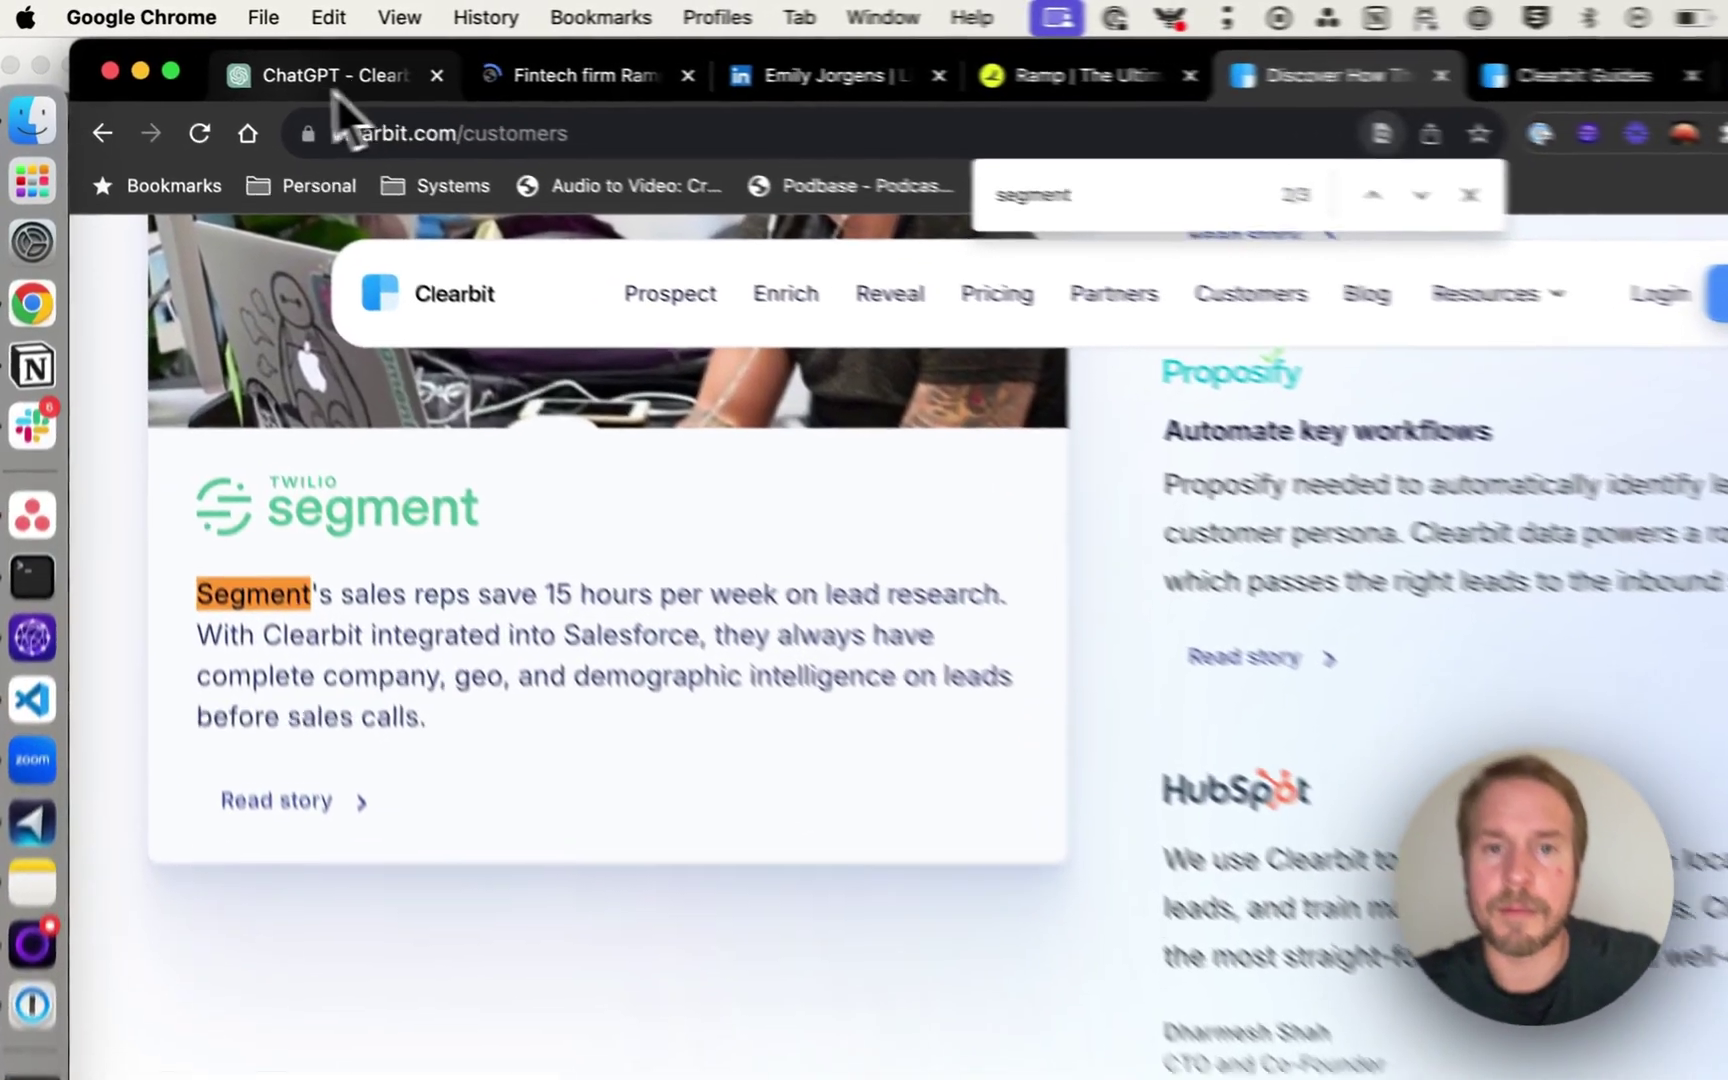
pyautogui.click(332, 88)
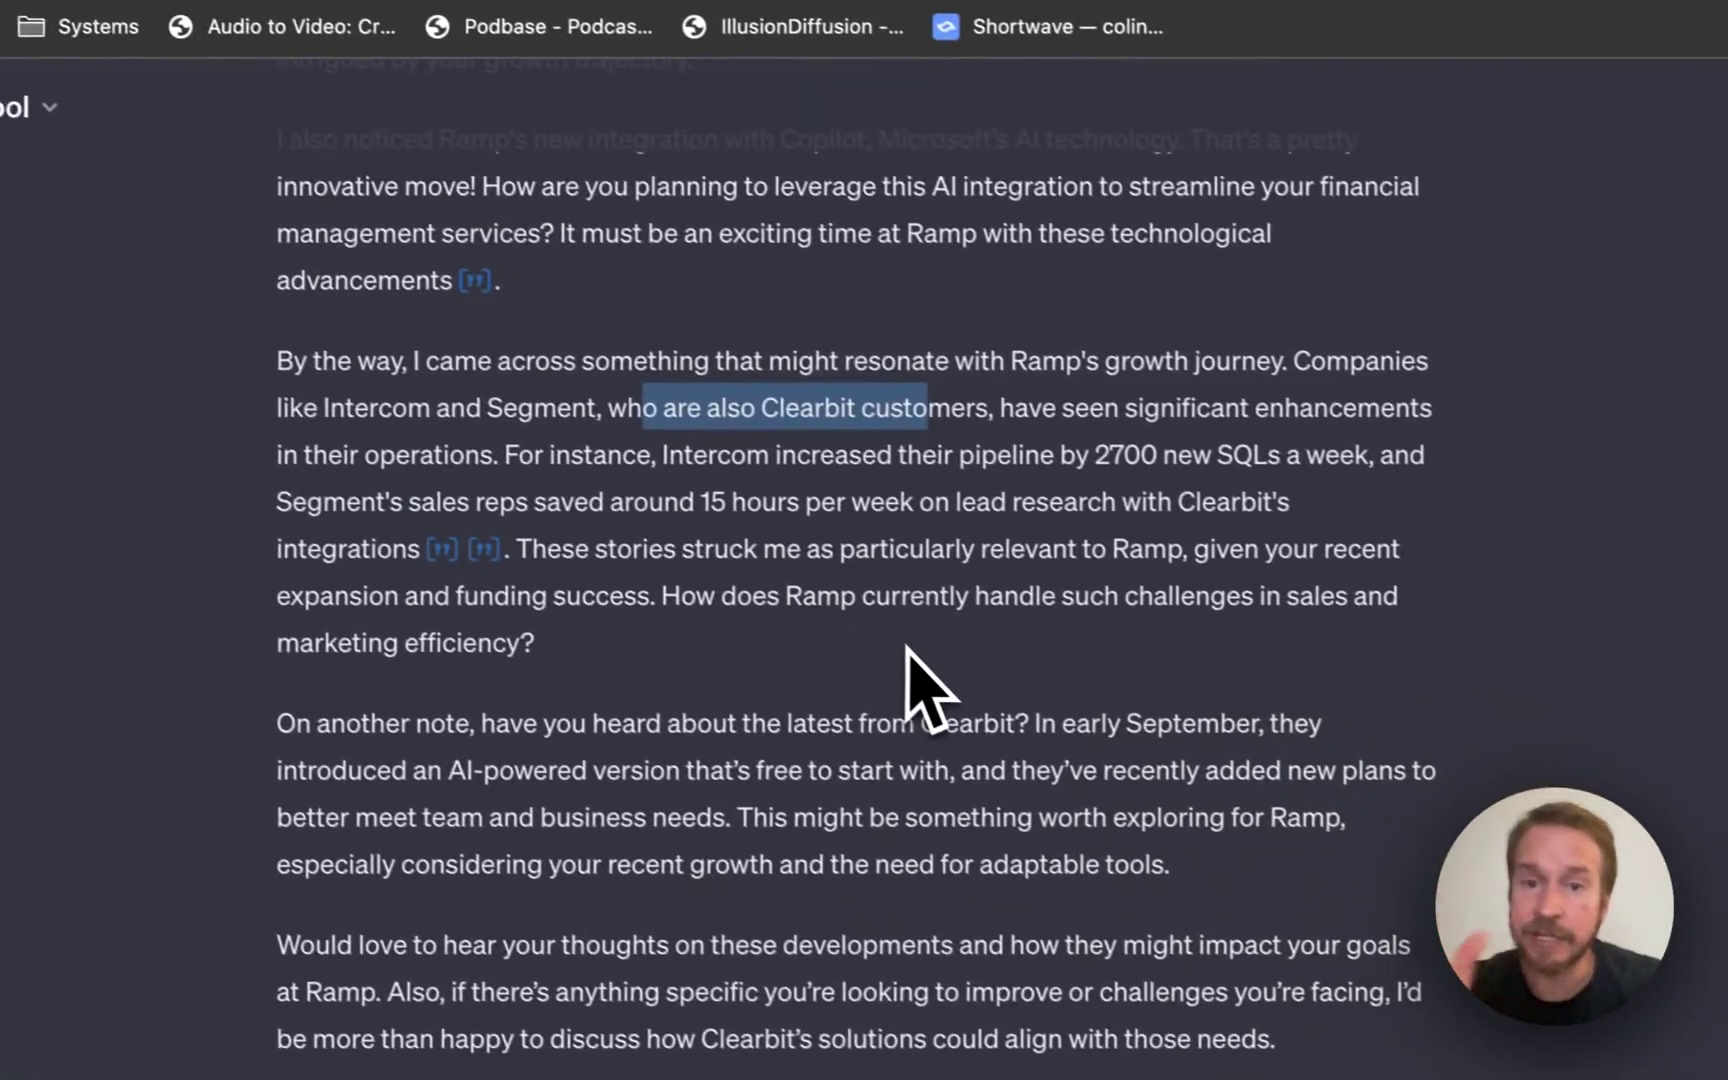
# Check the Intercom '2700 new SQLs a week' example in the draft, then scroll back to the reply's top.
pyautogui.moveTo(693, 445); pyautogui.dragTo(521, 445)
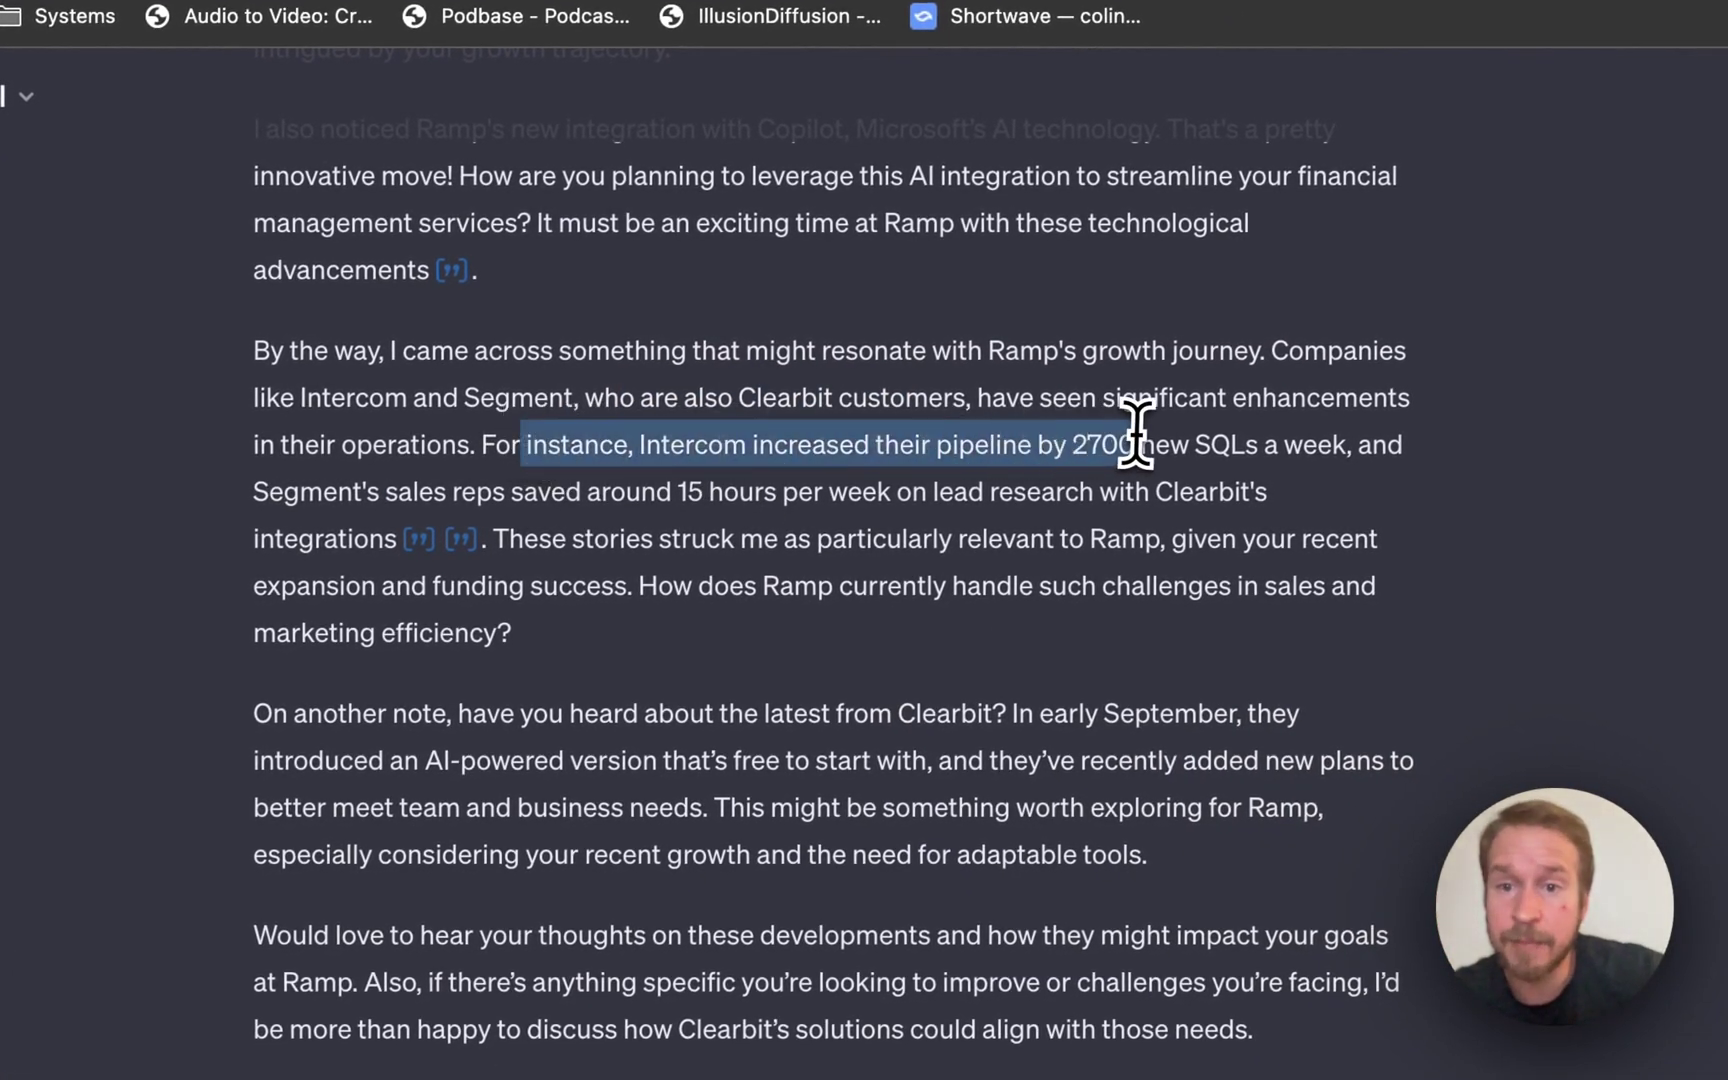
pyautogui.click(1071, 437)
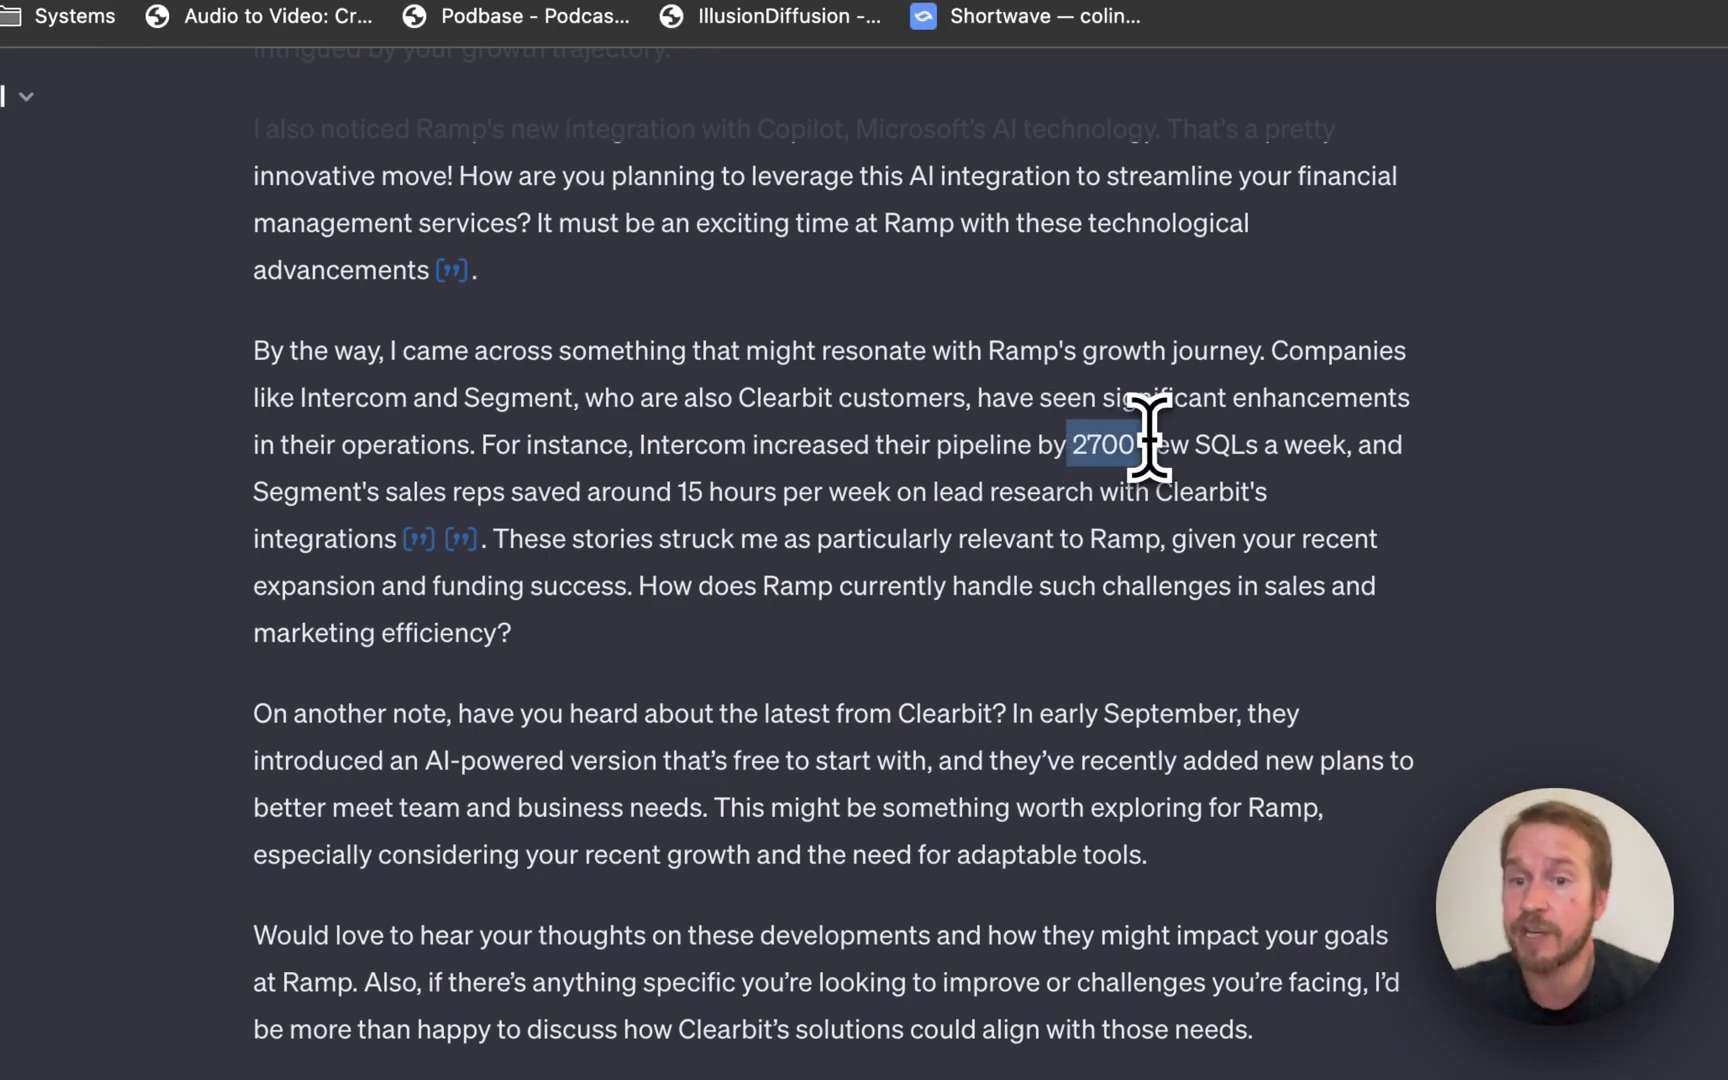
pyautogui.moveTo(1322, 455); pyautogui.dragTo(1352, 450)
pyautogui.scroll(-3, 822, 559)
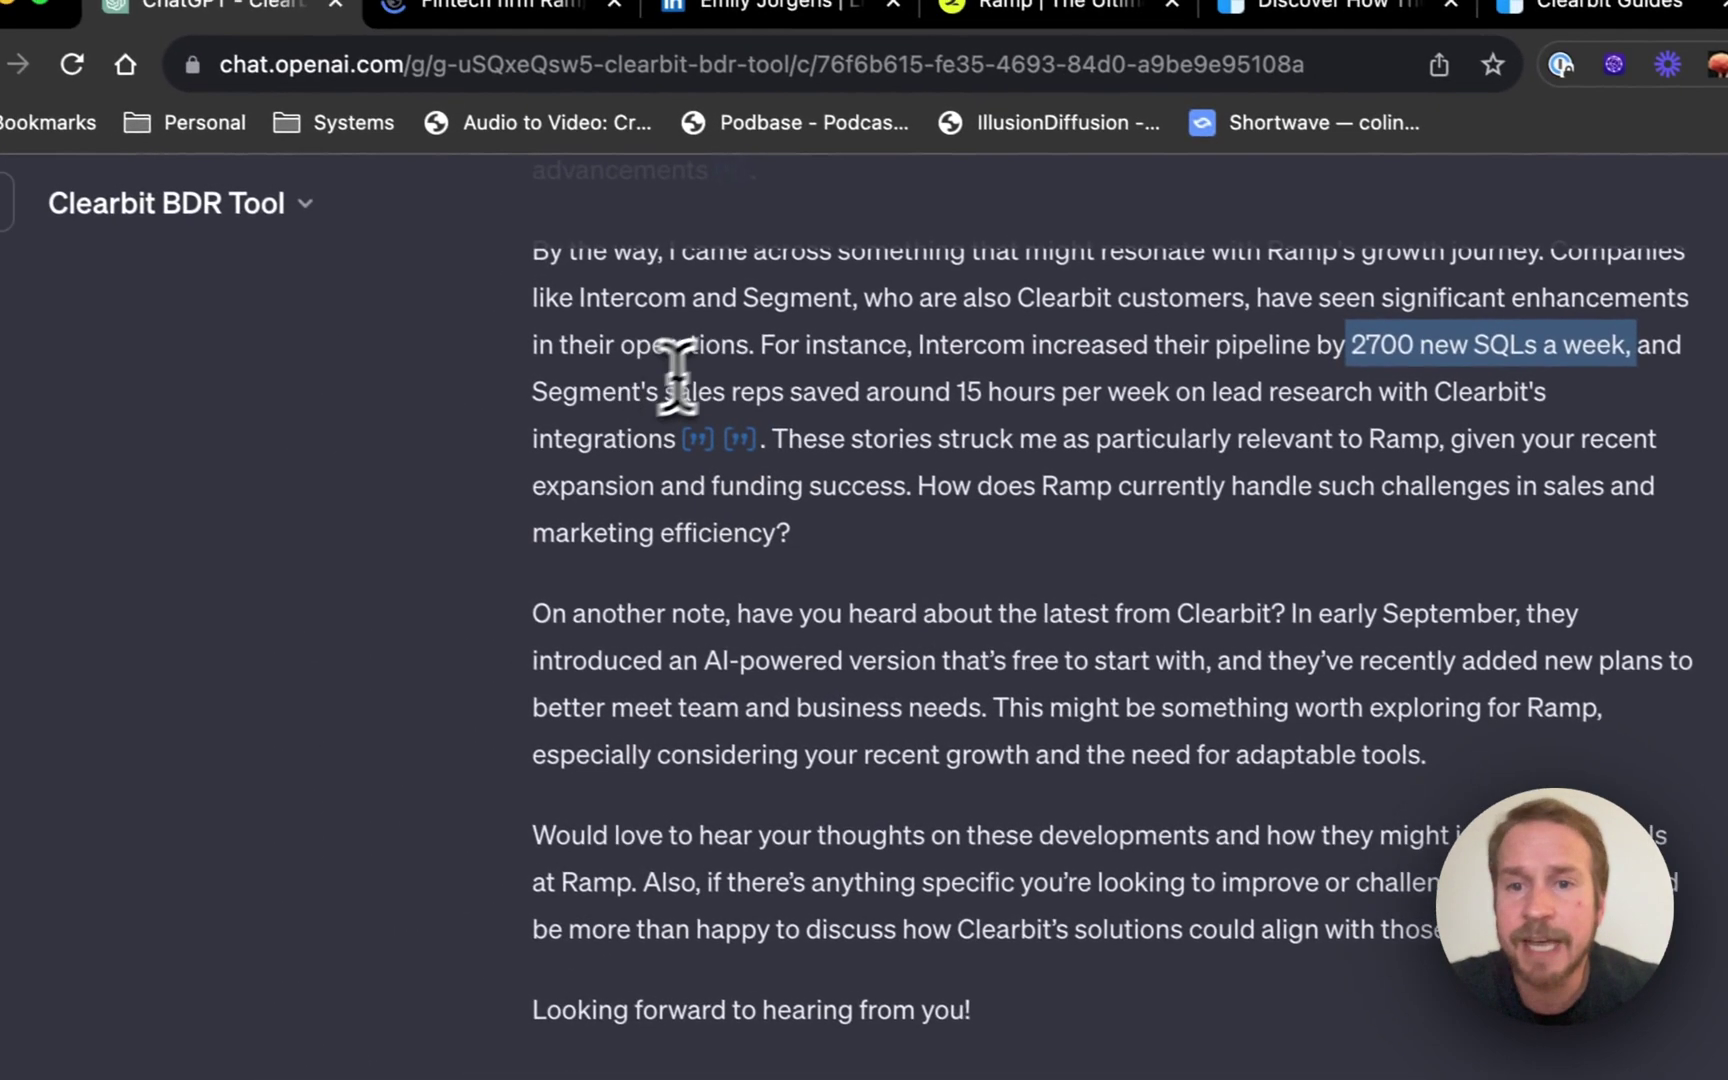
pyautogui.click(460, 250)
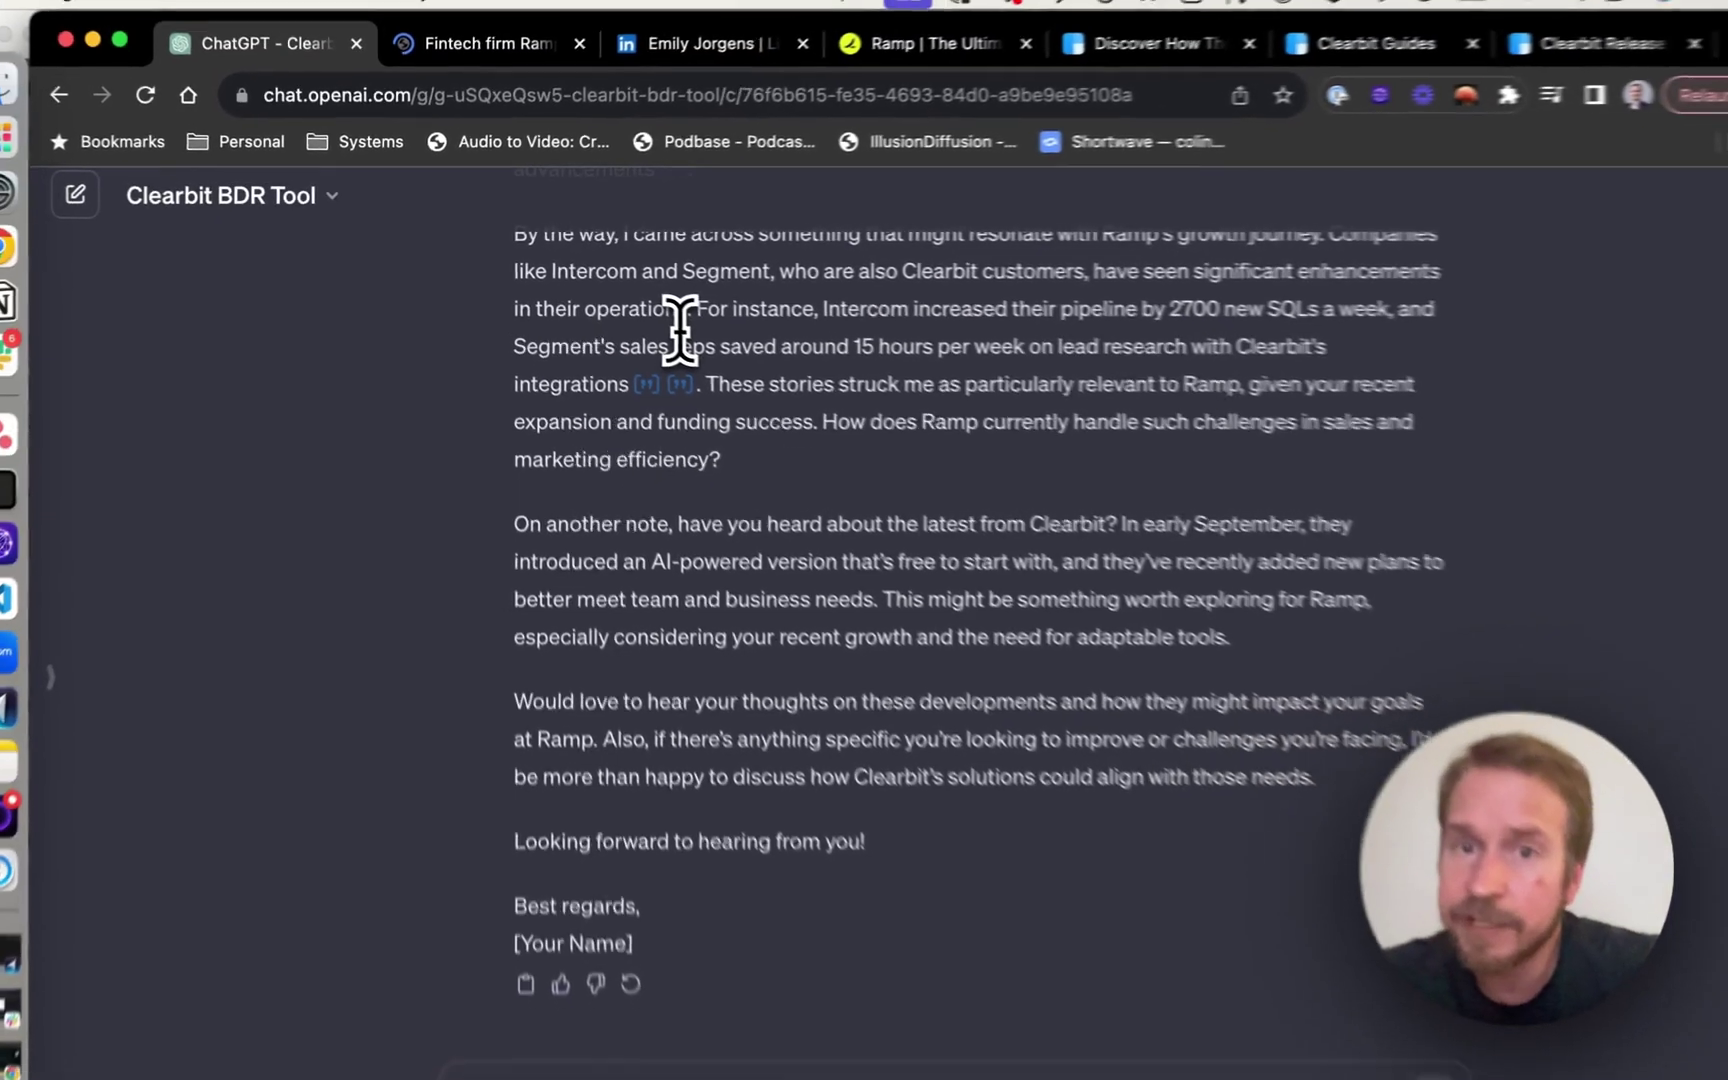
pyautogui.scroll(10, 647, 316)
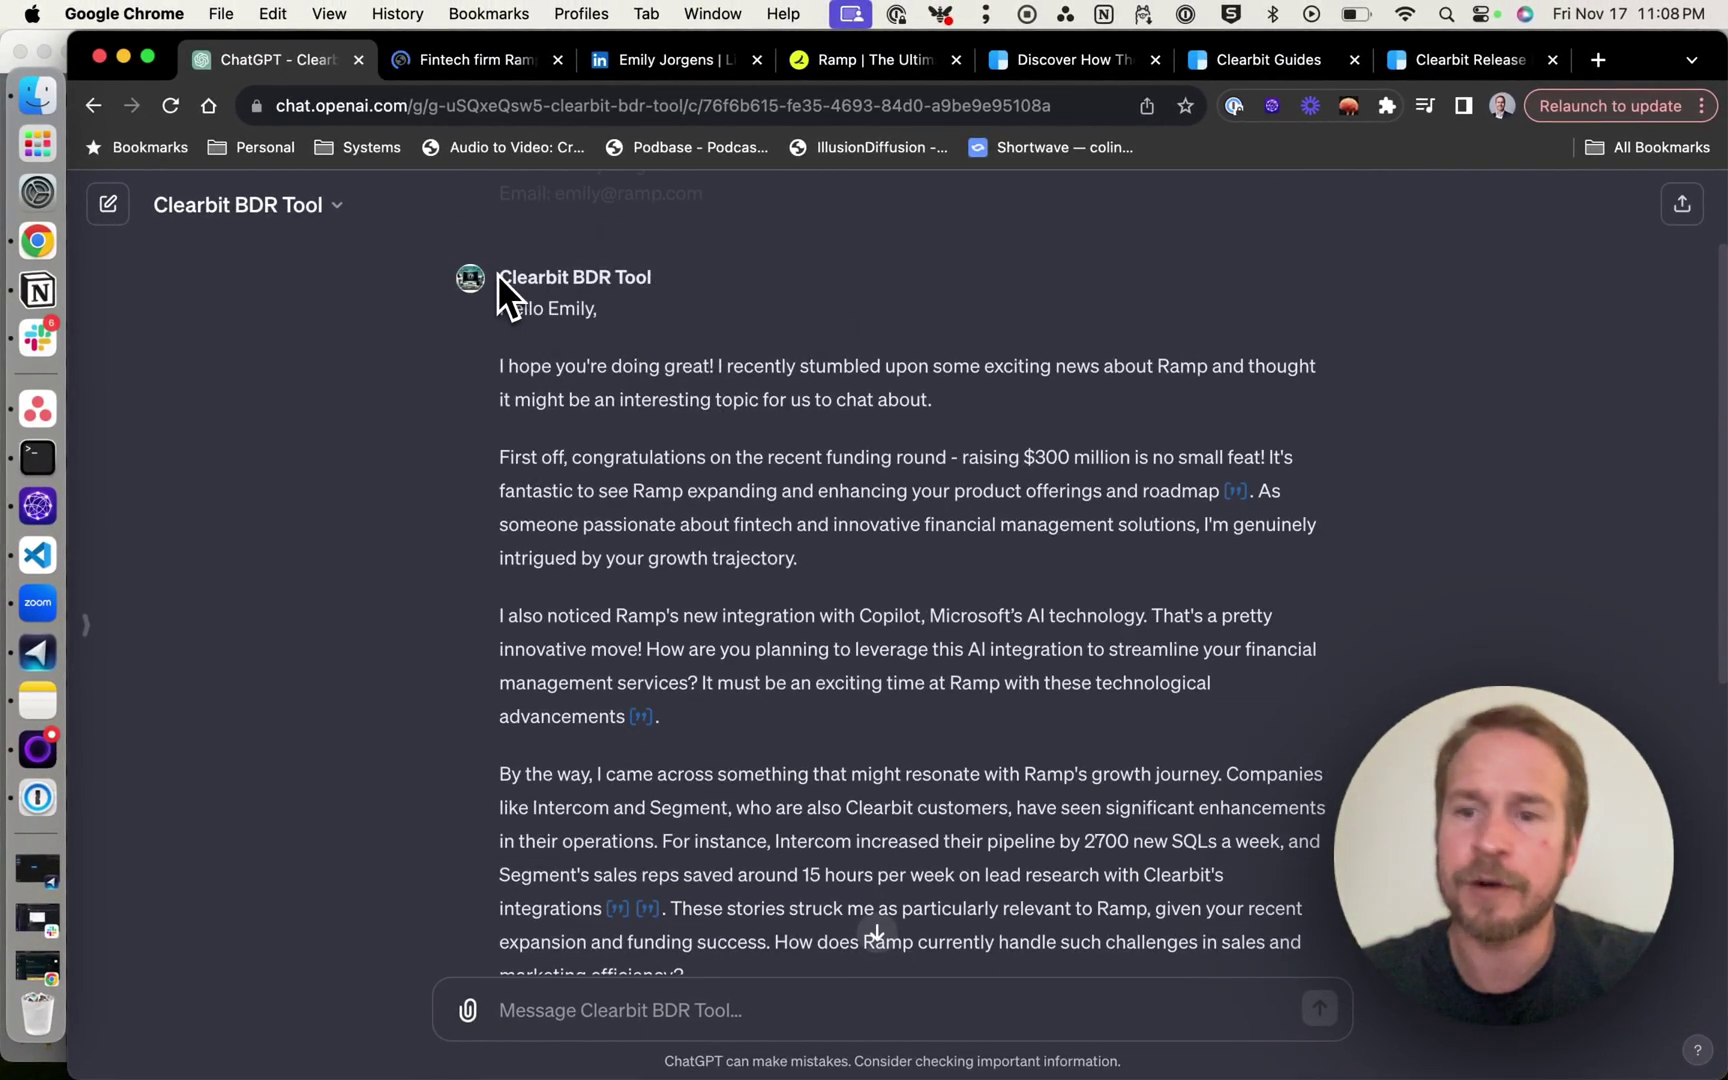
# Select the email text from 'Hello' through the $300 million congratulations paragraphs.
pyautogui.moveTo(498, 300); pyautogui.dragTo(762, 608)
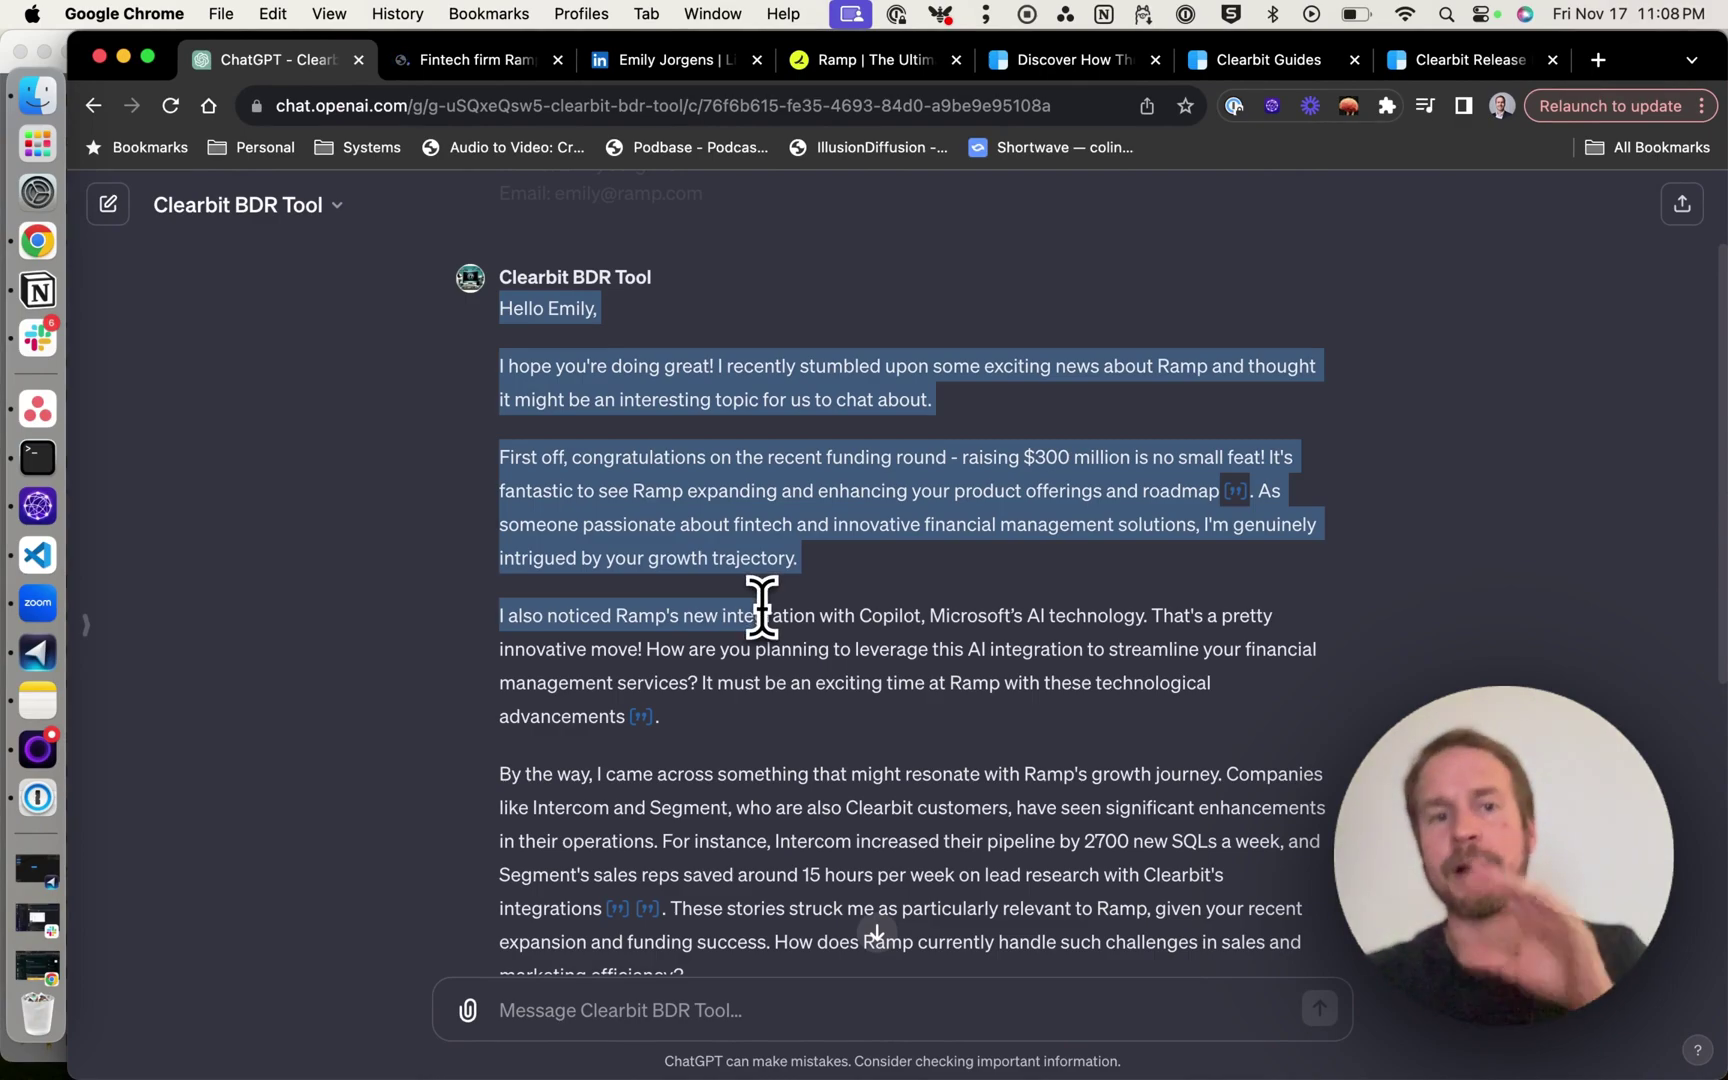